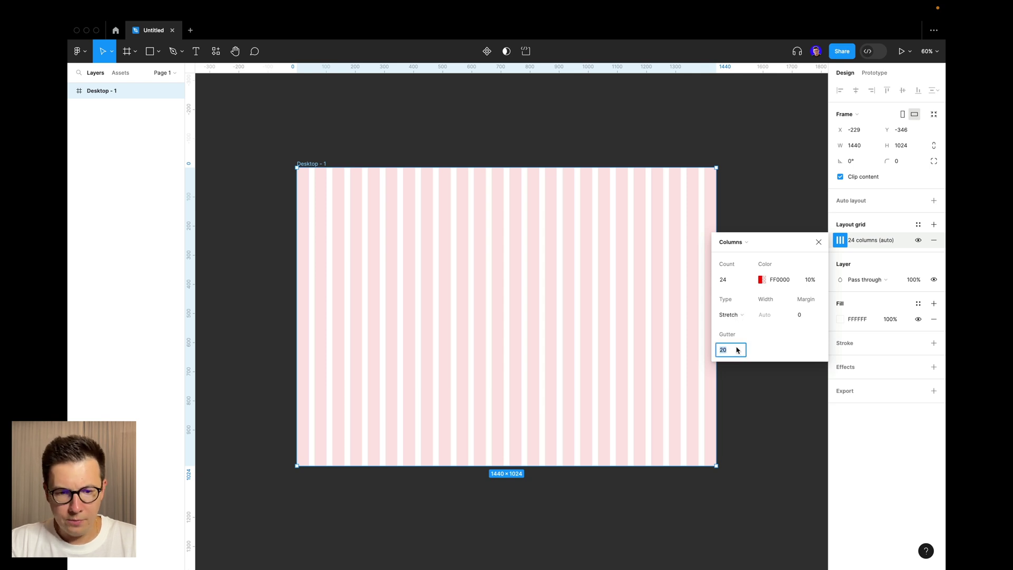
Step: Set the gutter of the frame's 24-column layout grid to 16
{"action": "key", "text": "Down"}
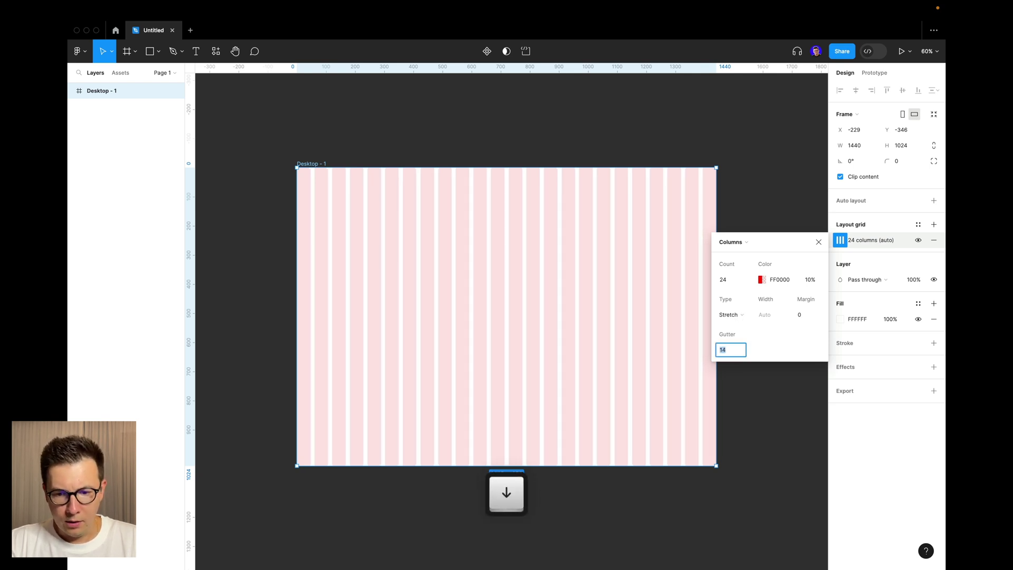
{"action": "key", "text": "Up"}
{"action": "key", "text": "Up"}
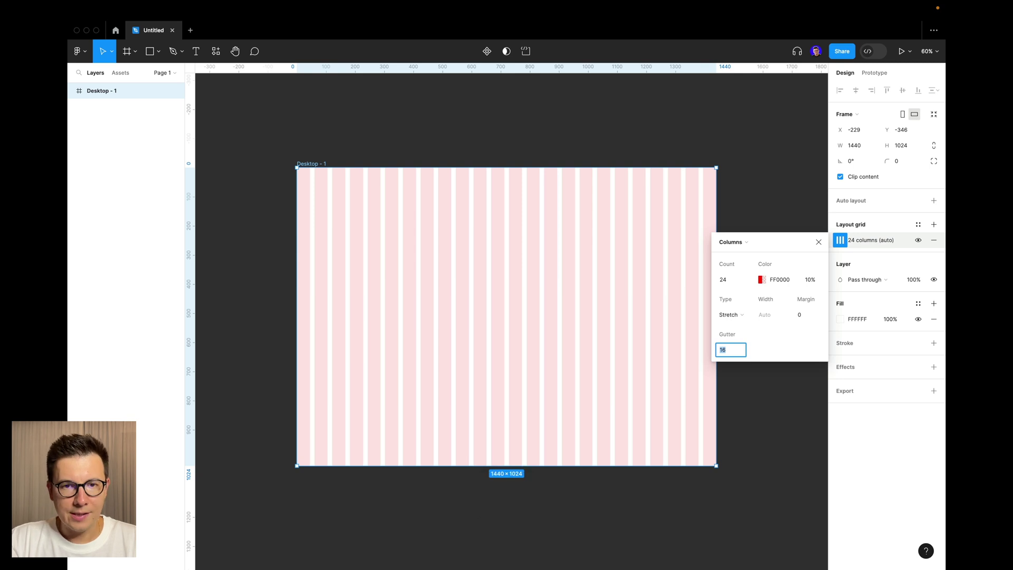
{"action": "left_click", "coordinate": [767, 190]}
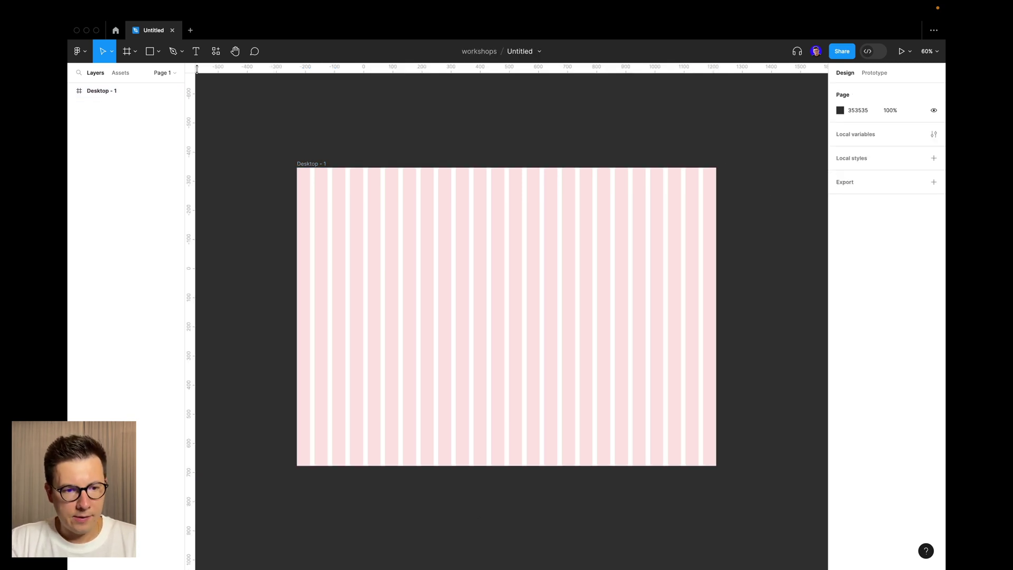
{"action": "scroll", "coordinate": [536, 156], "scroll_direction": "down", "scroll_amount": 3}
{"action": "scroll", "coordinate": [538, 154], "scroll_direction": "left", "scroll_amount": 2}
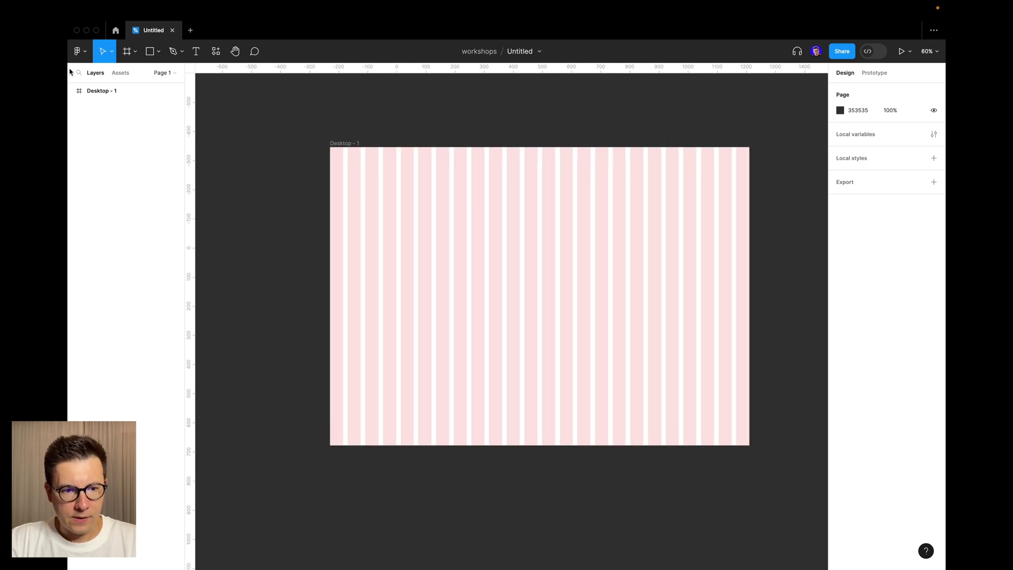
{"action": "scroll", "coordinate": [463, 152], "scroll_direction": "down", "scroll_amount": 3}
{"action": "scroll", "coordinate": [464, 152], "scroll_direction": "up", "scroll_amount": 1}
{"action": "scroll", "coordinate": [434, 151], "scroll_direction": "right", "scroll_amount": 1}
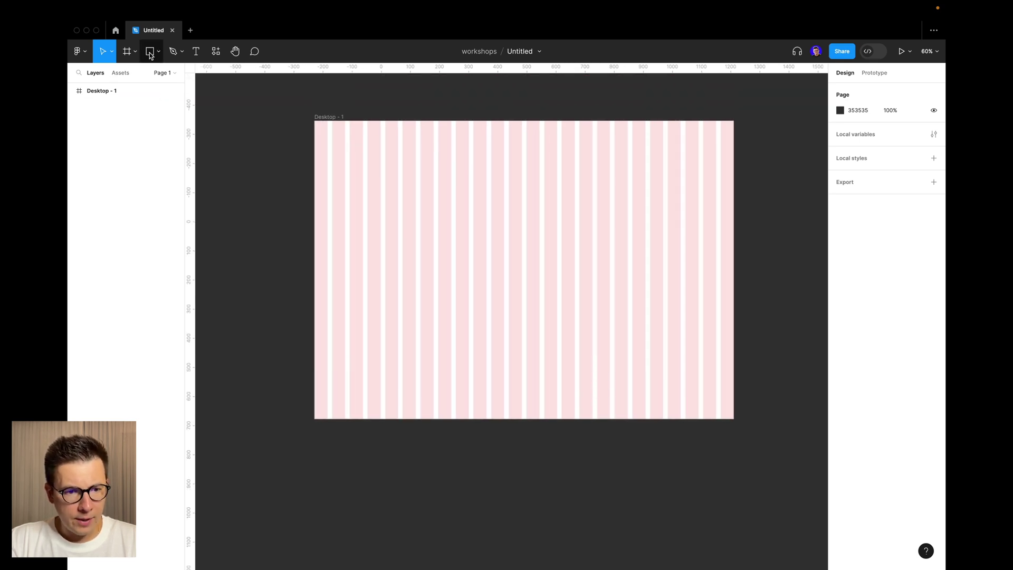
{"action": "scroll", "coordinate": [475, 108], "scroll_direction": "up", "scroll_amount": 2}
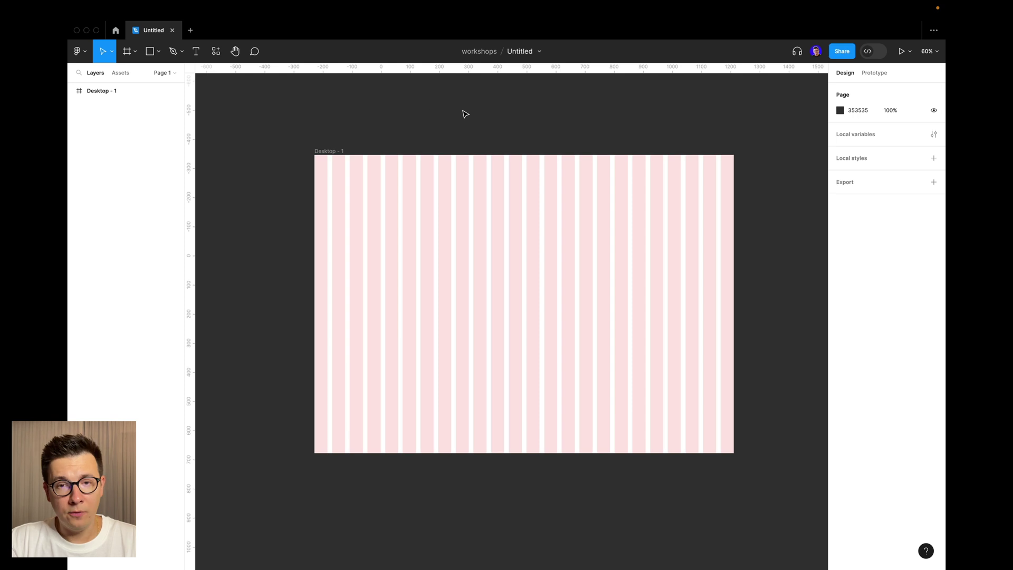
{"action": "scroll", "coordinate": [427, 138], "scroll_direction": "up", "scroll_amount": 2}
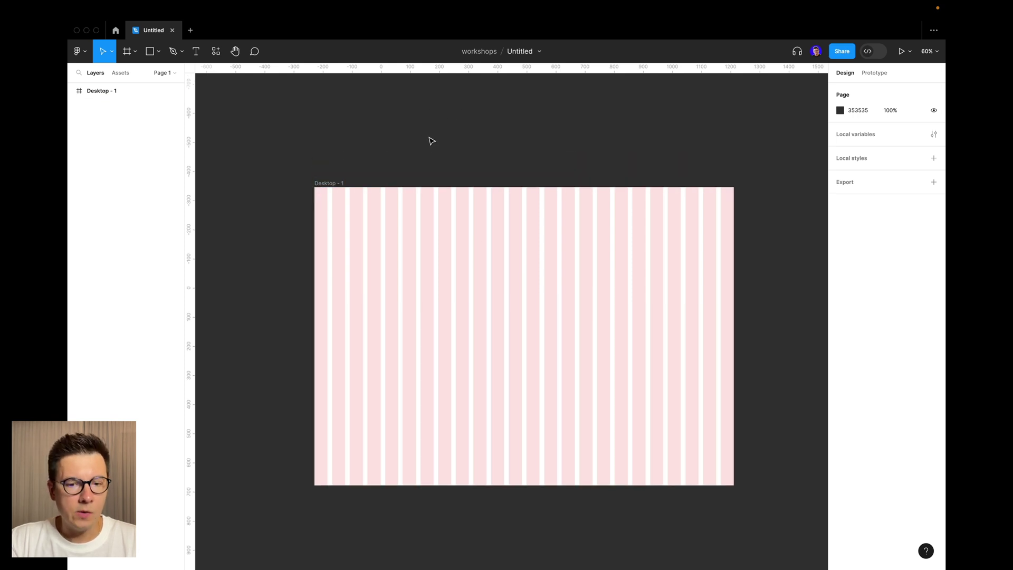
{"action": "scroll", "coordinate": [348, 127], "scroll_direction": "down", "scroll_amount": 3}
{"action": "scroll", "coordinate": [348, 128], "scroll_direction": "up", "scroll_amount": 1}
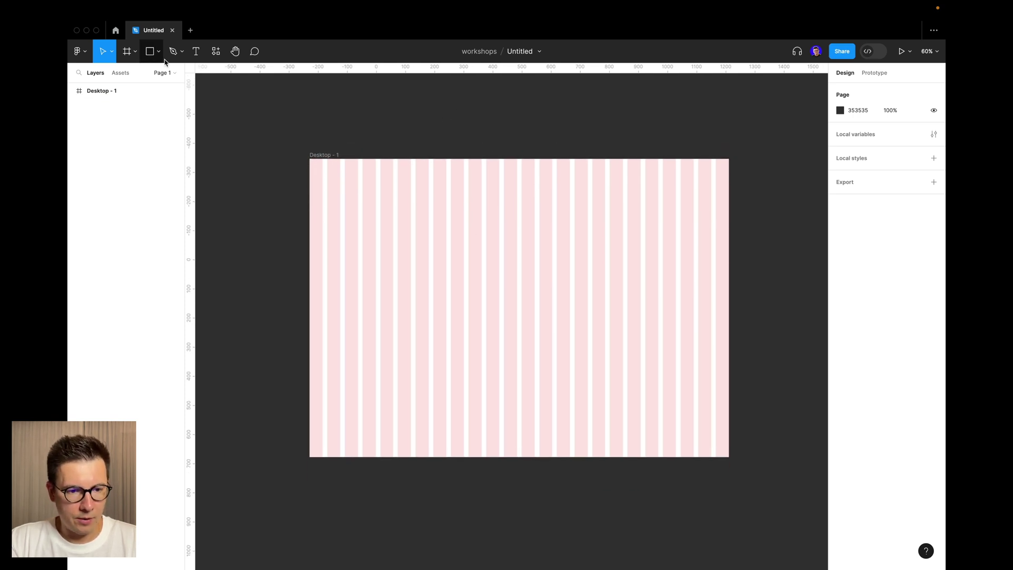
Step: Add a text box about 849 × 173 in the upper part of the Desktop - 1 frame, from the second column, reading "photographer"
{"action": "left_click", "coordinate": [196, 53]}
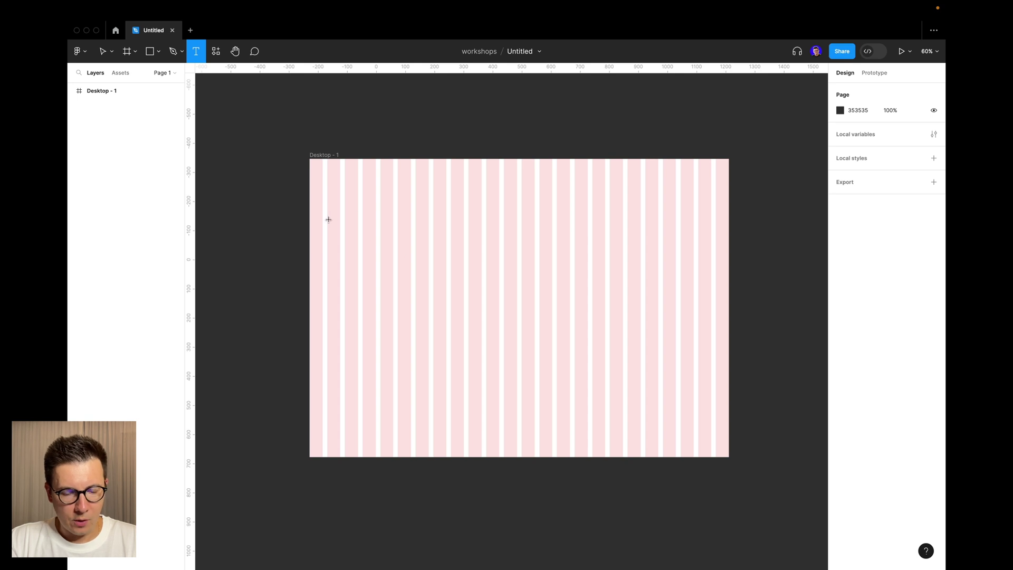
{"action": "left_click_drag", "start_coordinate": [328, 220], "coordinate": [575, 269]}
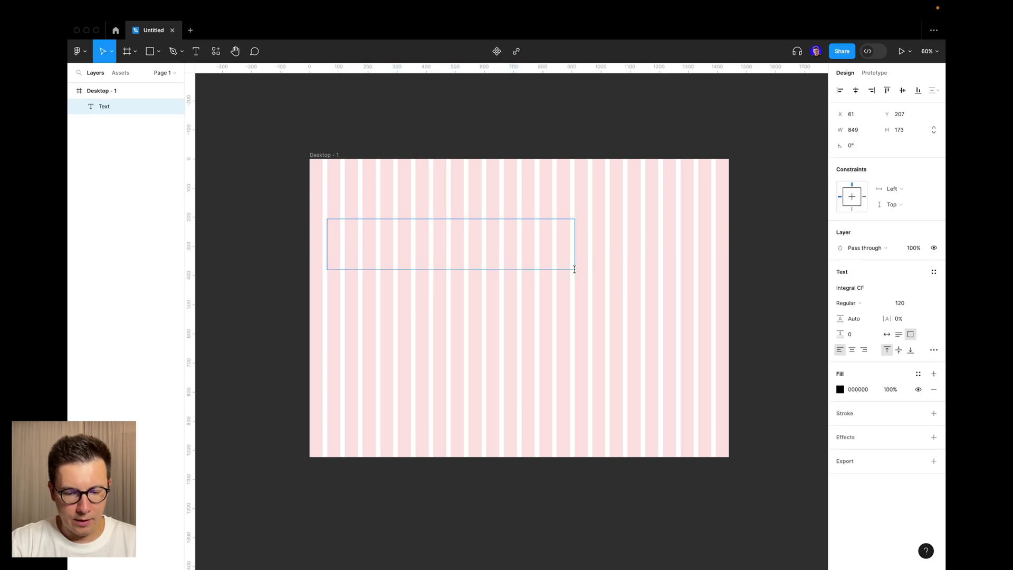
{"action": "type", "text": "pho"}
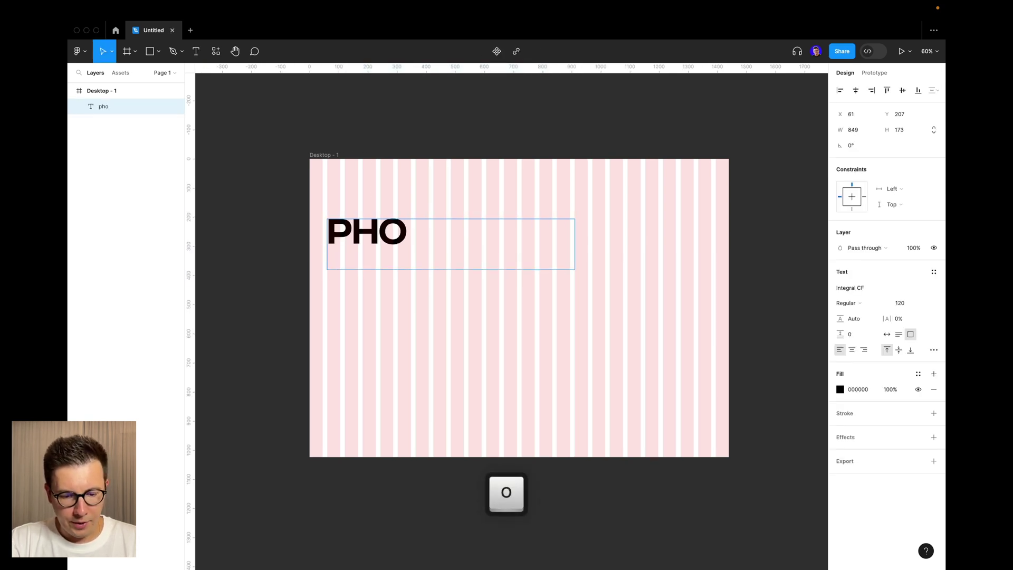
{"action": "type", "text": "togr"}
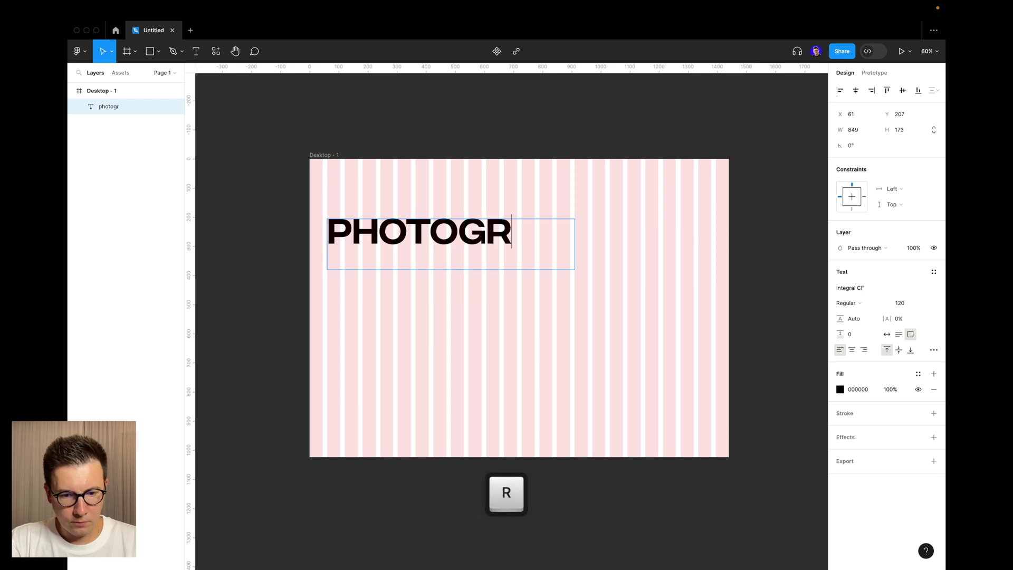
{"action": "type", "text": "apher"}
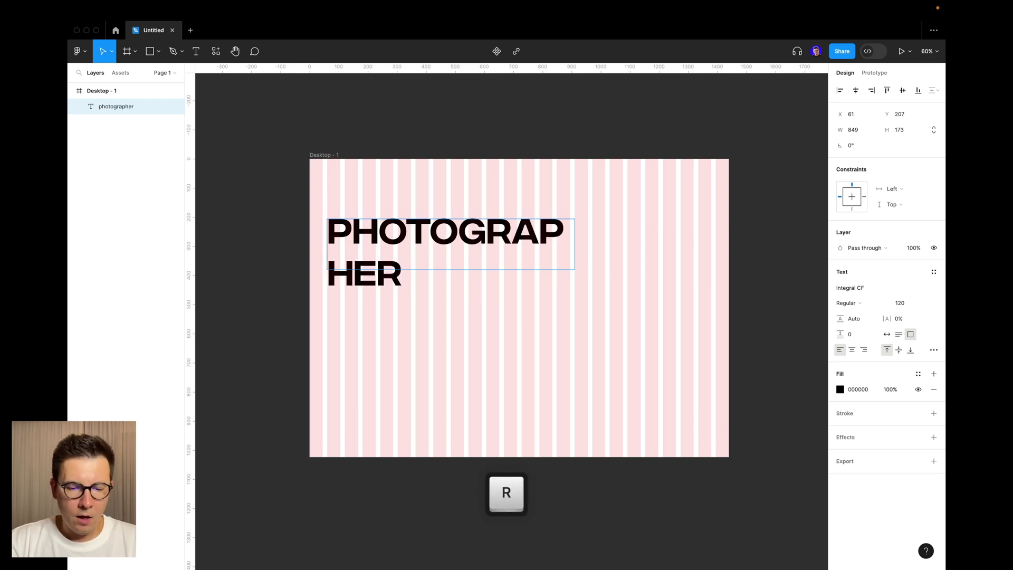
Step: Make the photographer text resize to auto width and apply the cap-height vertical trim
{"action": "key", "text": "Escape"}
{"action": "left_click", "coordinate": [886, 335]}
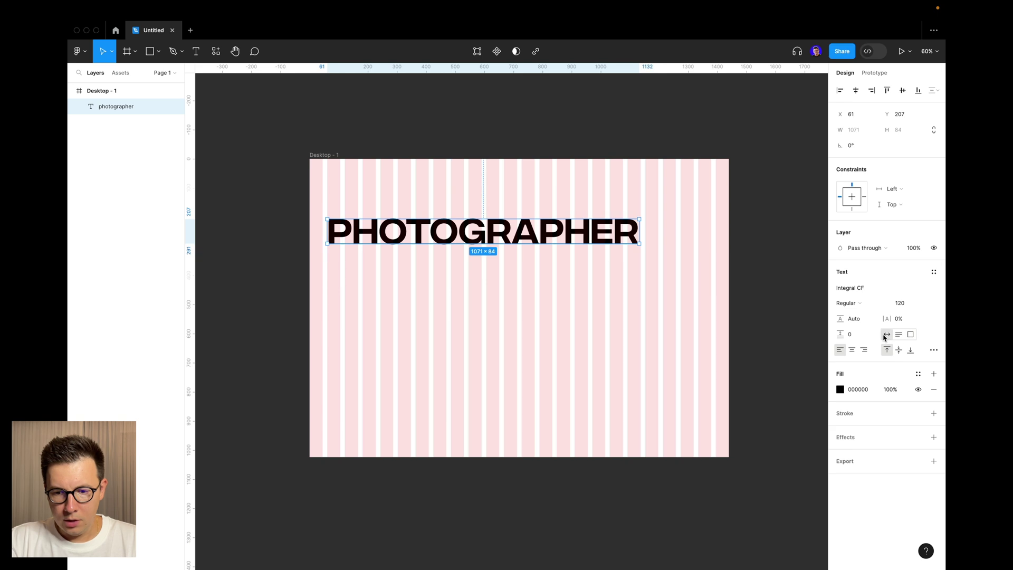
{"action": "left_click", "coordinate": [934, 351]}
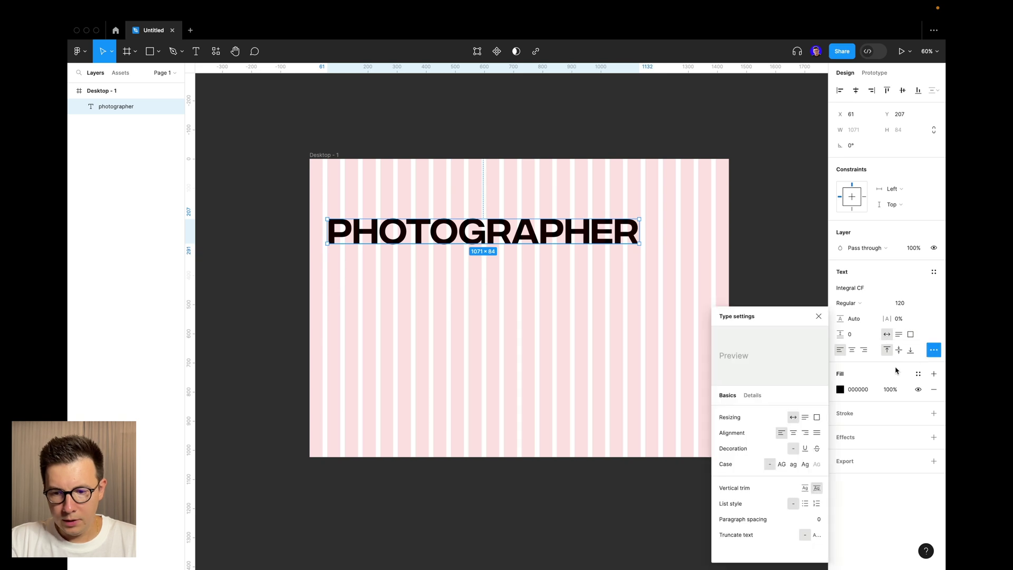
{"action": "left_click", "coordinate": [815, 491]}
{"action": "left_click", "coordinate": [482, 296]}
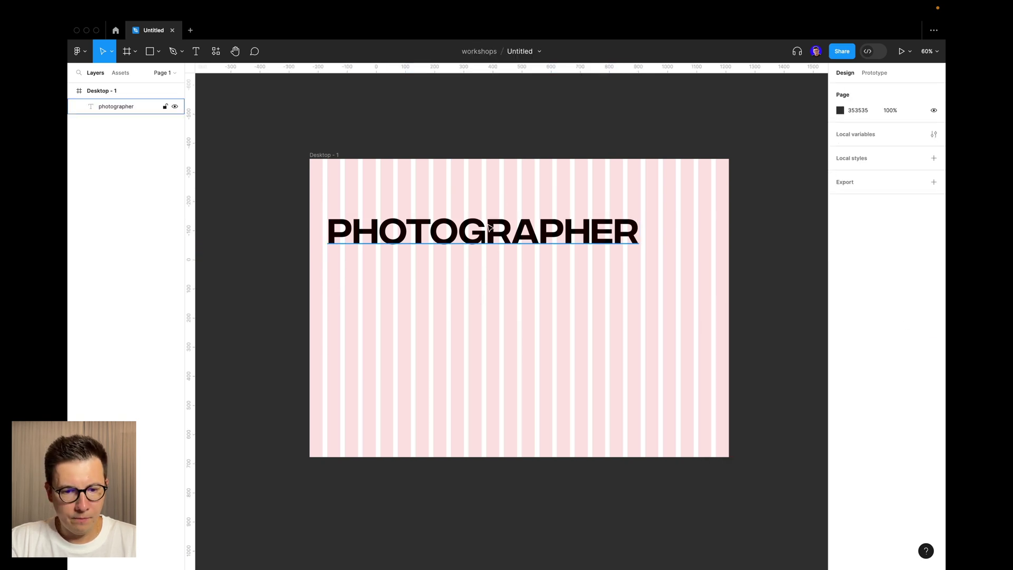
Step: Duplicate the photographer text just below the original and replace the copy's content with the photographer's full name
{"action": "left_click_drag", "start_coordinate": [490, 229], "coordinate": [486, 282]}
{"action": "double_click", "coordinate": [492, 278]}
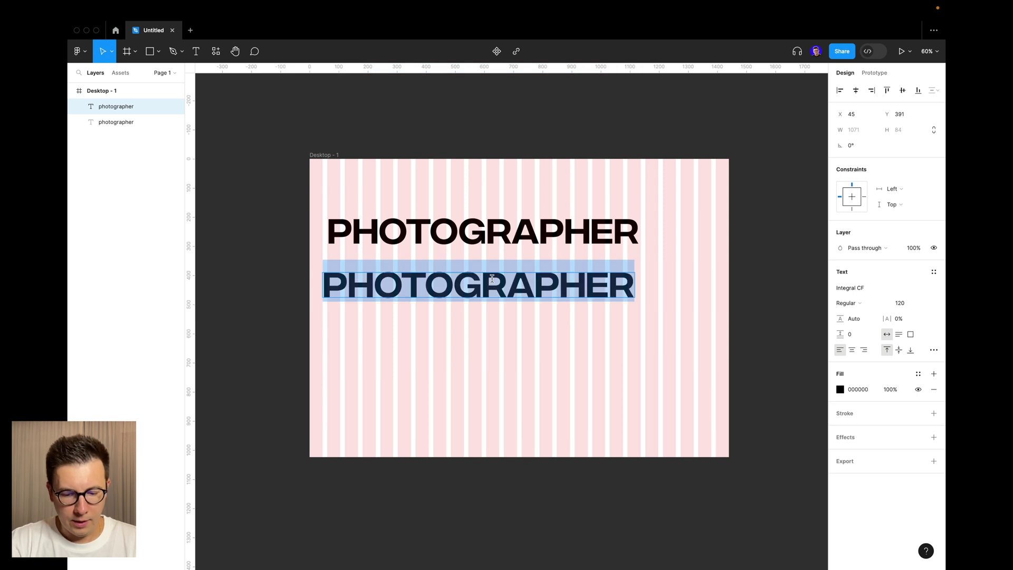
{"action": "type", "text": "john "}
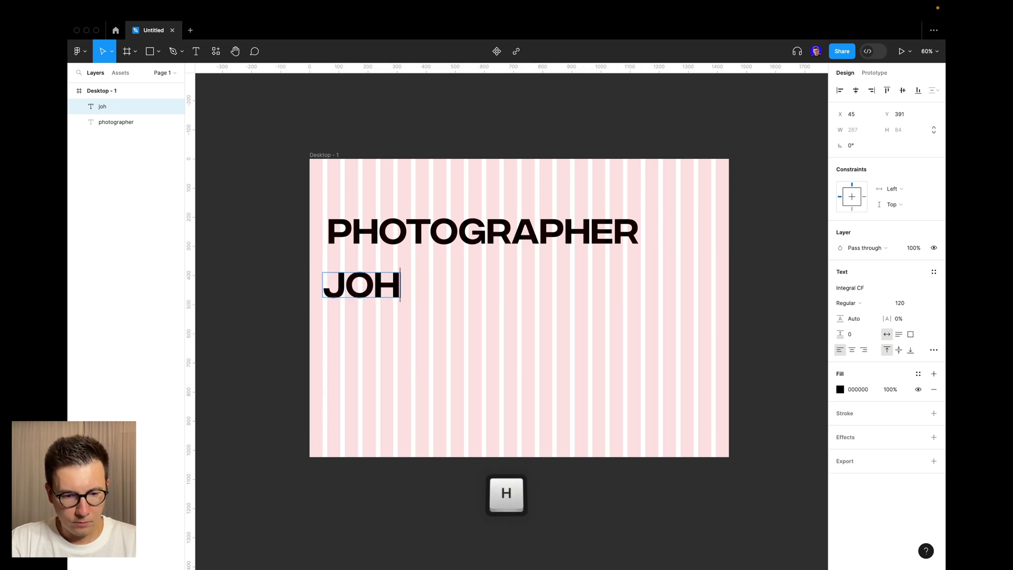
{"action": "type", "text": "smith"}
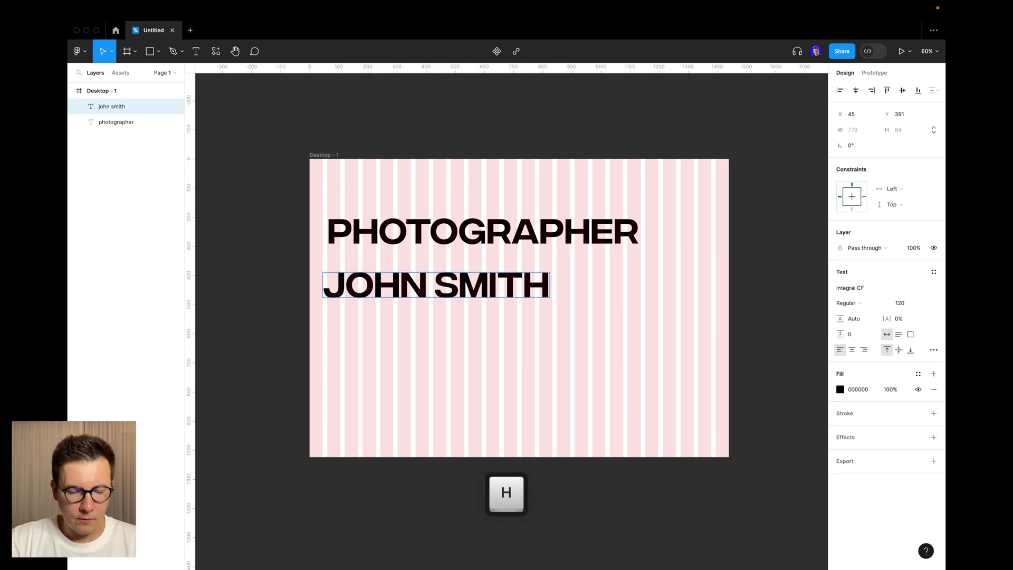
{"action": "key", "text": "Escape"}
Step: Bring the two heading lines closer together and set the name line's font weight to Bold
{"action": "left_click_drag", "start_coordinate": [448, 289], "coordinate": [450, 277]}
{"action": "left_click_drag", "start_coordinate": [410, 236], "coordinate": [410, 241]}
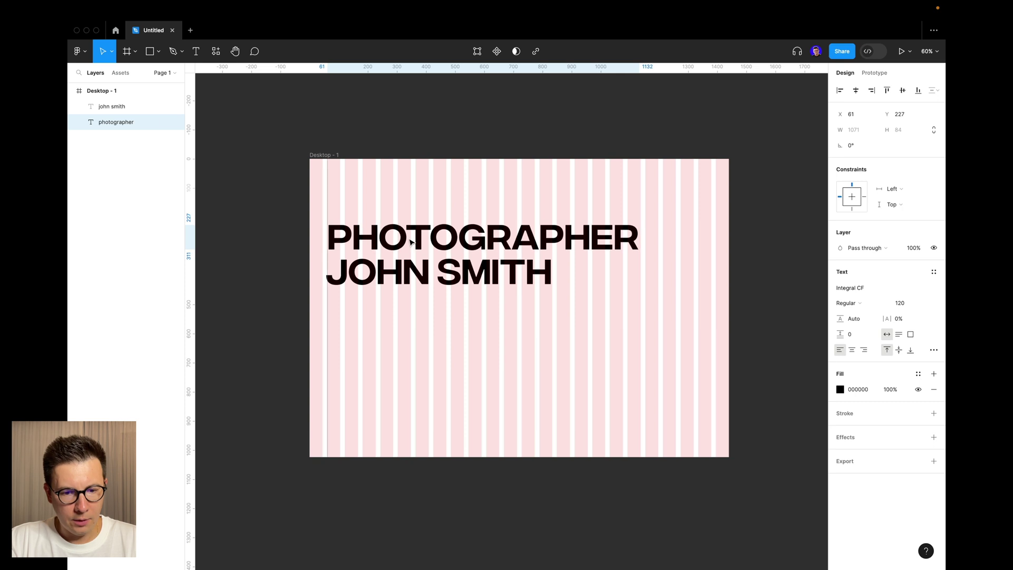
{"action": "left_click", "coordinate": [496, 285]}
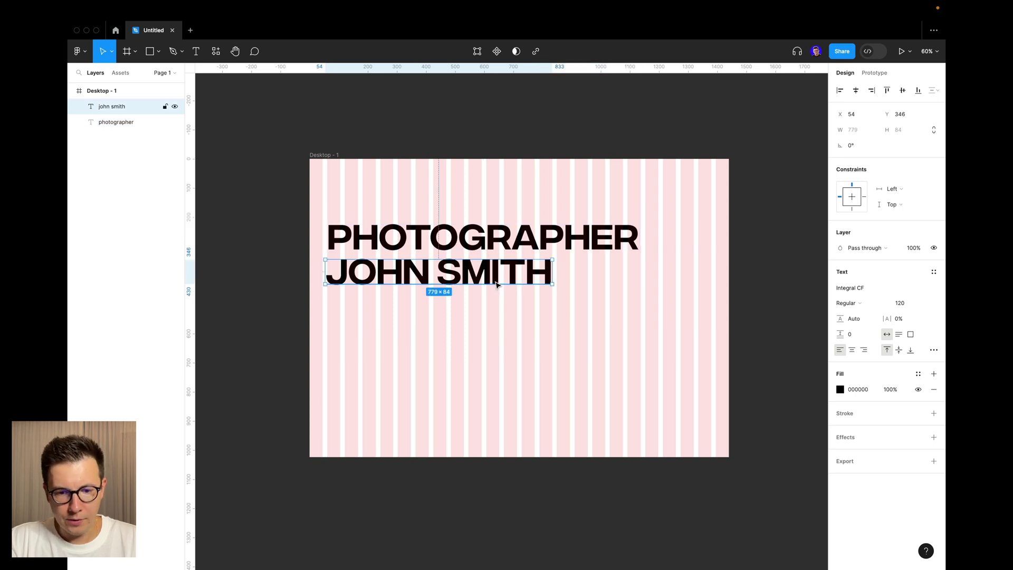
{"action": "left_click", "coordinate": [846, 305]}
{"action": "left_click", "coordinate": [865, 339]}
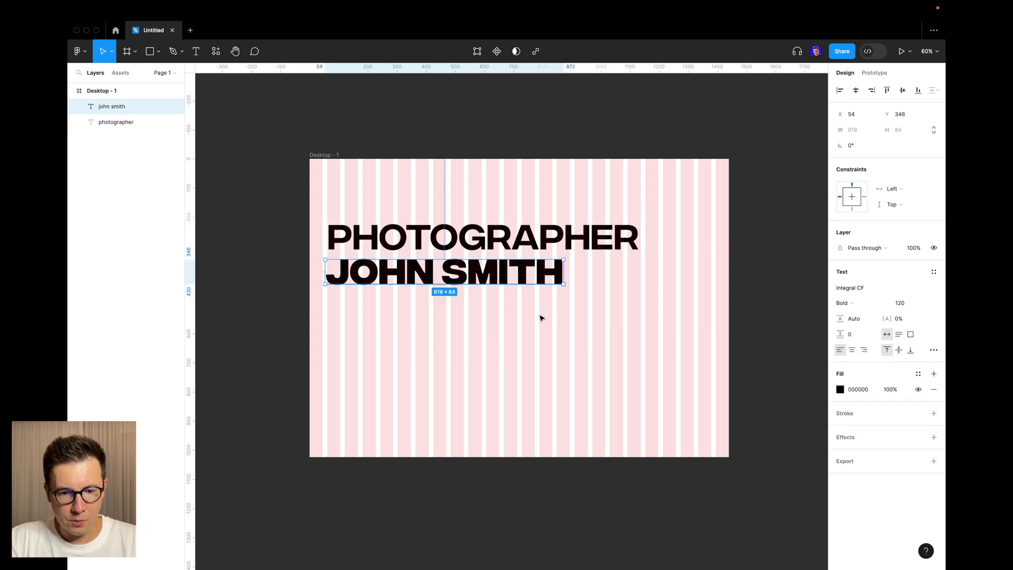
{"action": "left_click", "coordinate": [579, 326]}
Step: Set the letter spacing of the bold name line to 10%
{"action": "left_click", "coordinate": [502, 285]}
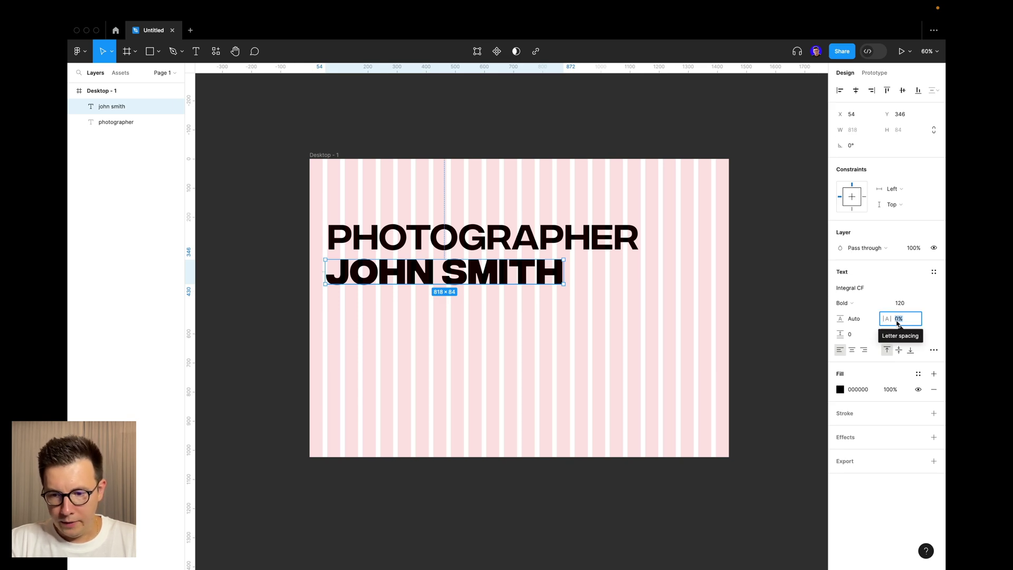
{"action": "key", "text": "shift+Up"}
{"action": "key", "text": "Up"}
{"action": "key", "text": "Up"}
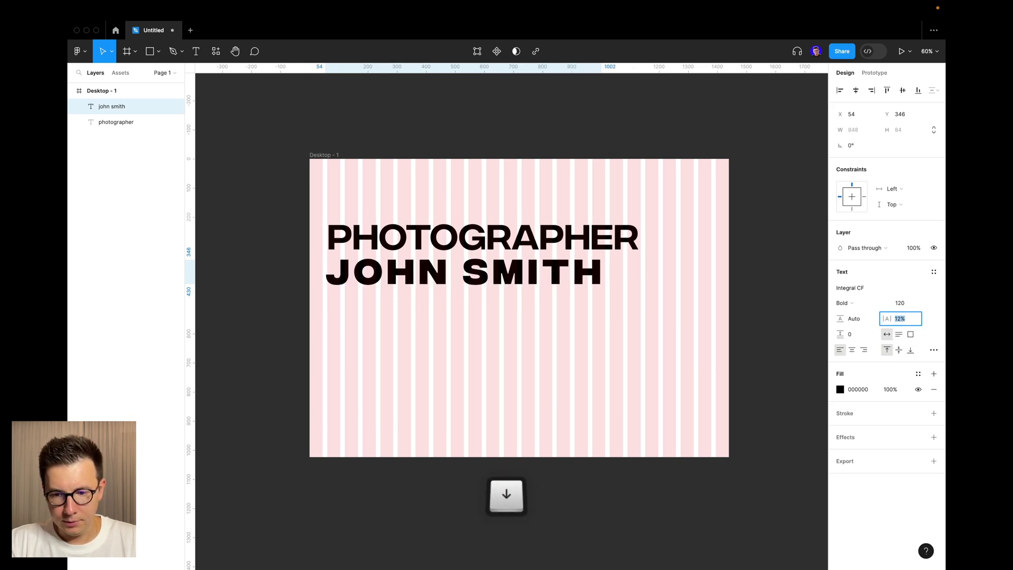
{"action": "key", "text": "Down"}
{"action": "key", "text": "Down"}
{"action": "key", "text": "Down"}
{"action": "key", "text": "Down"}
{"action": "key", "text": "Up"}
{"action": "key", "text": "Up"}
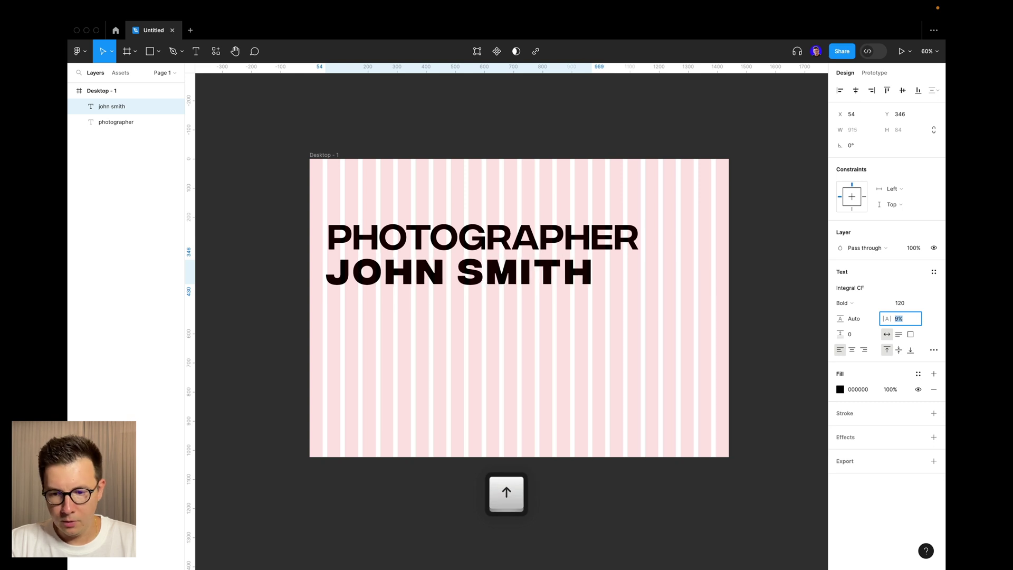
{"action": "left_click", "coordinate": [585, 328]}
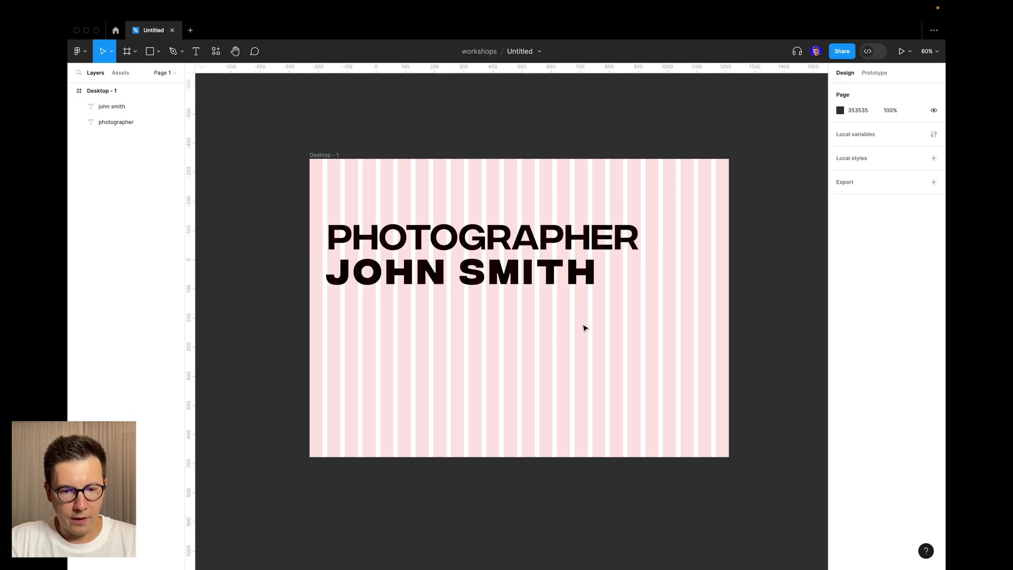
Step: Move both heading lines up, placing PHOTOGRAPHER at about Y 103 and the name line at about X 61, Y 220
{"action": "left_click", "coordinate": [510, 245]}
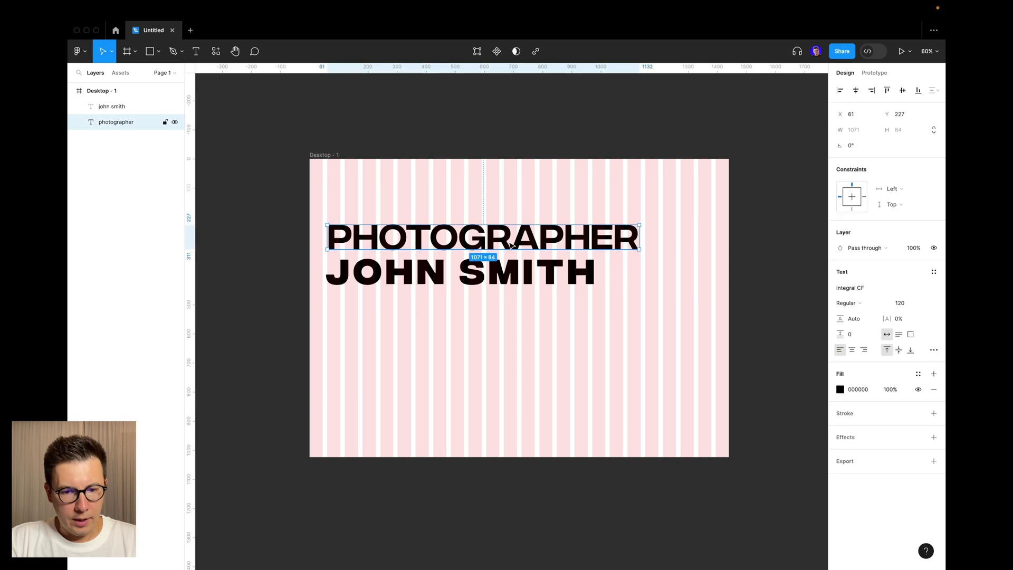
{"action": "left_click_drag", "start_coordinate": [438, 235], "coordinate": [438, 198]}
{"action": "left_click_drag", "start_coordinate": [452, 272], "coordinate": [452, 235]}
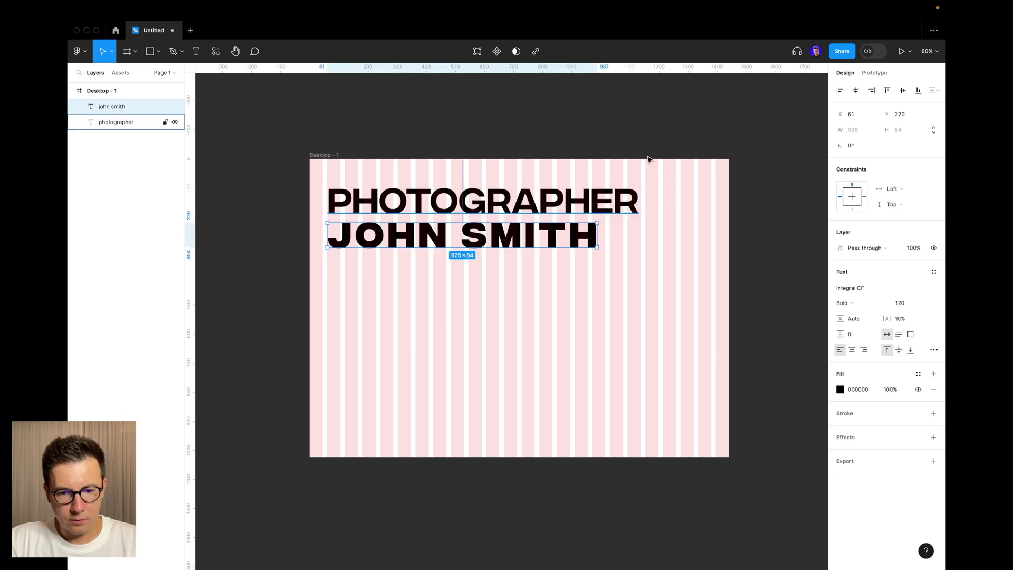
Step: Set the font size of the PHOTOGRAPHER line to 90
{"action": "left_click", "coordinate": [625, 200]}
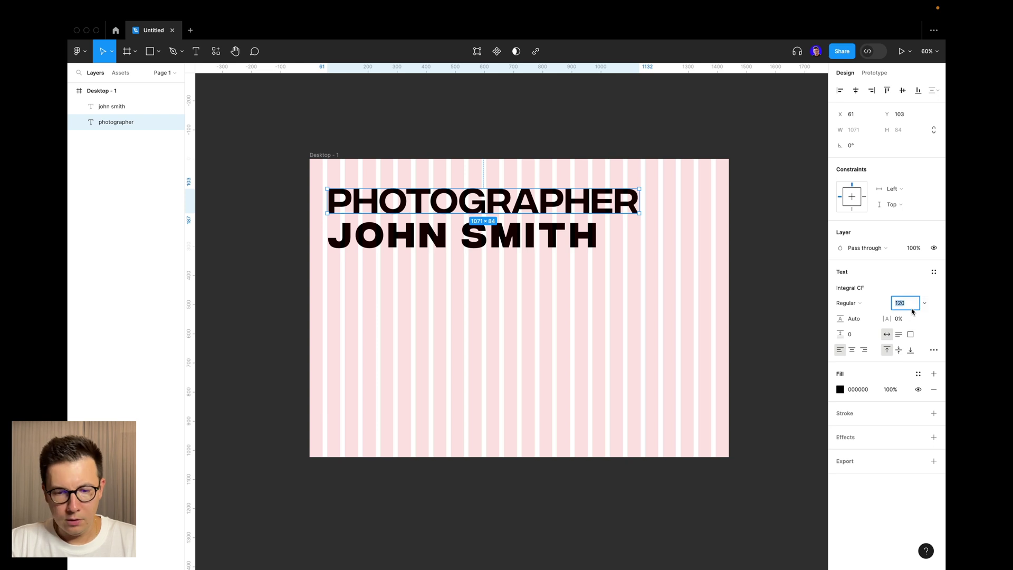
{"action": "key", "text": "shift+Down"}
{"action": "key", "text": "shift+Down"}
{"action": "key", "text": "Up"}
{"action": "key", "text": "Up"}
{"action": "key", "text": "Up"}
{"action": "key", "text": "Up"}
{"action": "key", "text": "Down"}
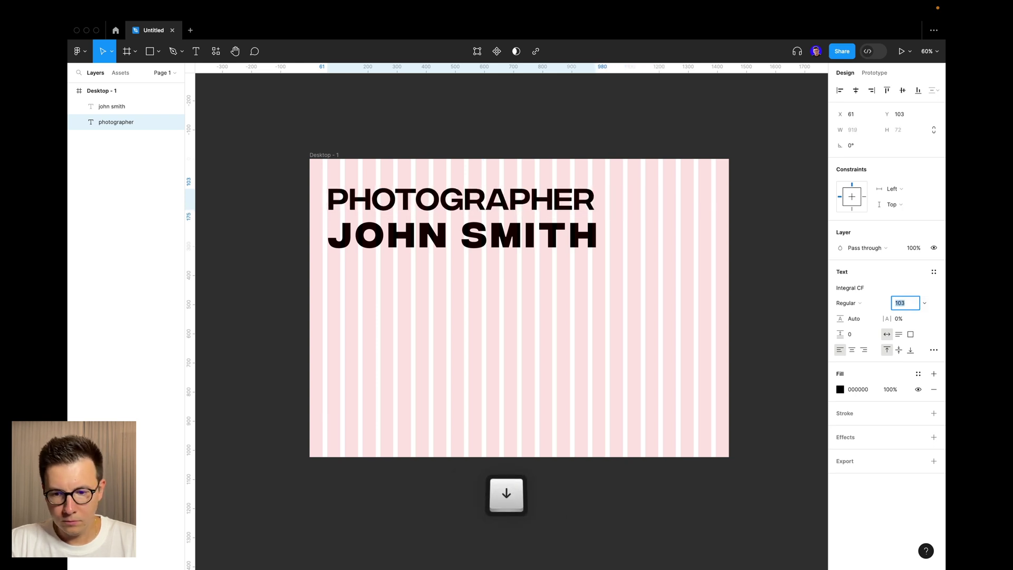
{"action": "key", "text": "shift+Down"}
{"action": "key", "text": "shift+Down"}
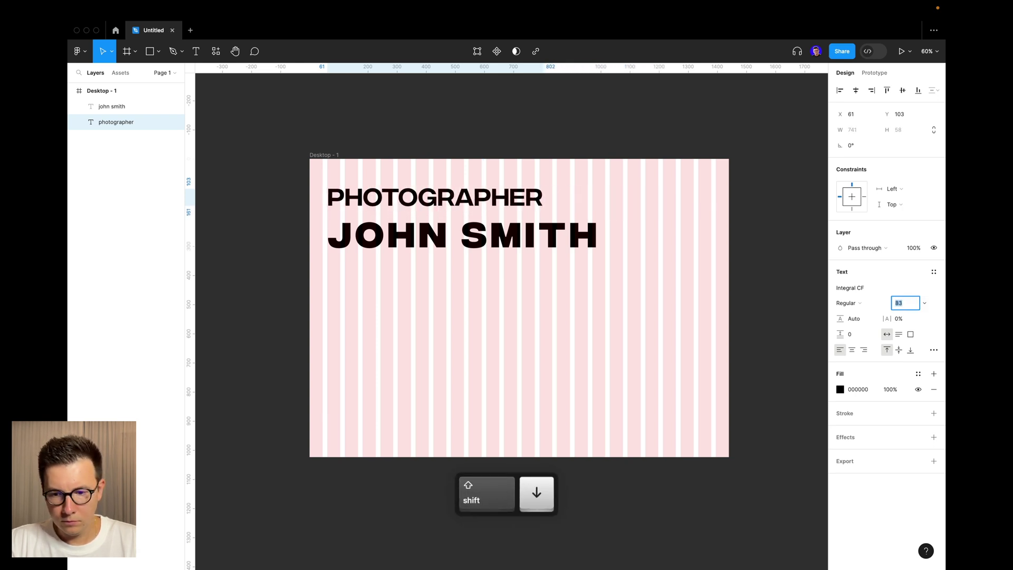
{"action": "key", "text": "Up"}
{"action": "key", "text": "Up"}
{"action": "key", "text": "Up"}
{"action": "key", "text": "Up"}
{"action": "key", "text": "Up"}
{"action": "key", "text": "Up"}
{"action": "key", "text": "Up"}
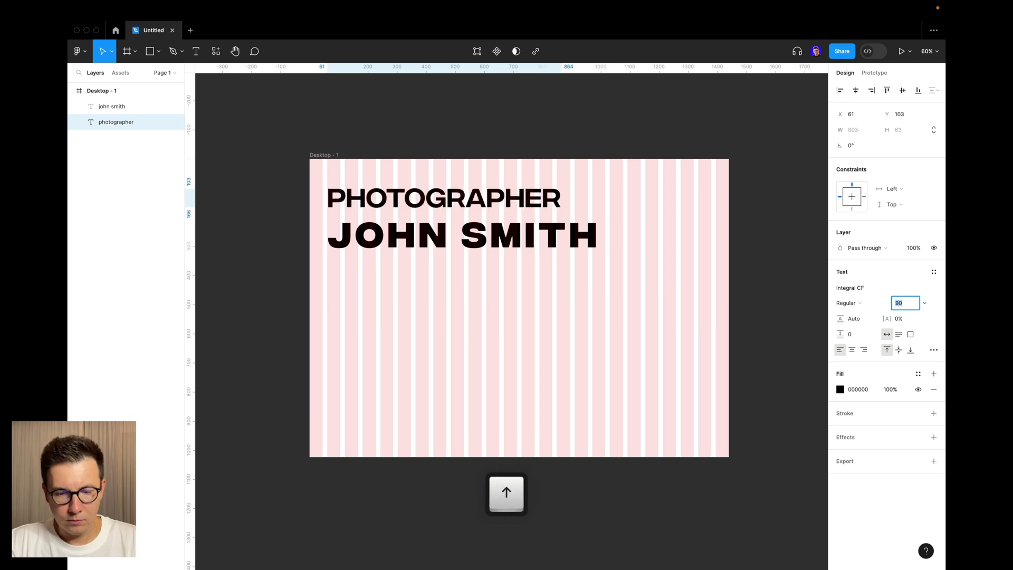
Step: Move the PHOTOGRAPHER line down close above the name line, keeping both aligned at X 61
{"action": "left_click_drag", "start_coordinate": [520, 203], "coordinate": [521, 212]}
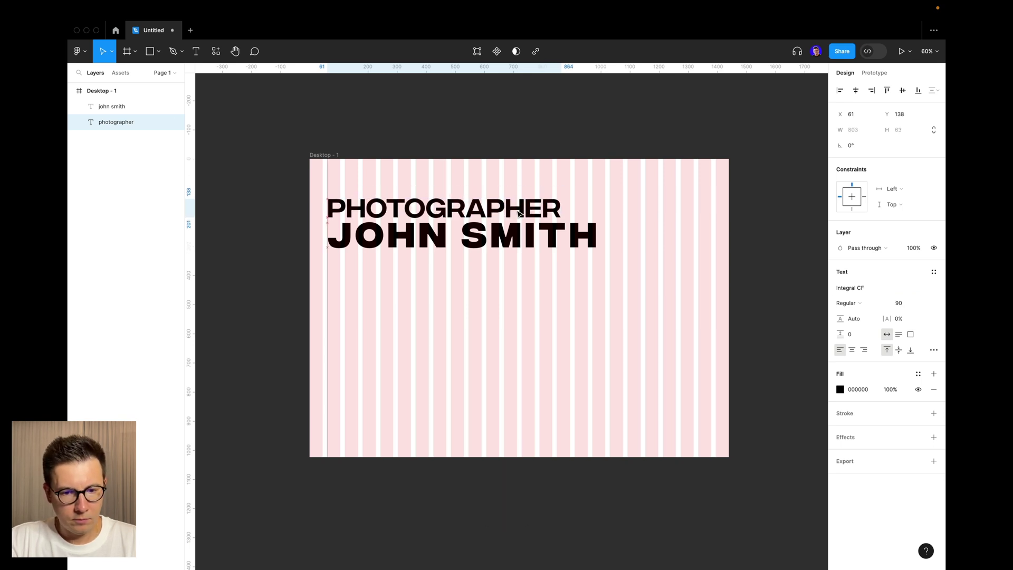
{"action": "left_click", "coordinate": [544, 307]}
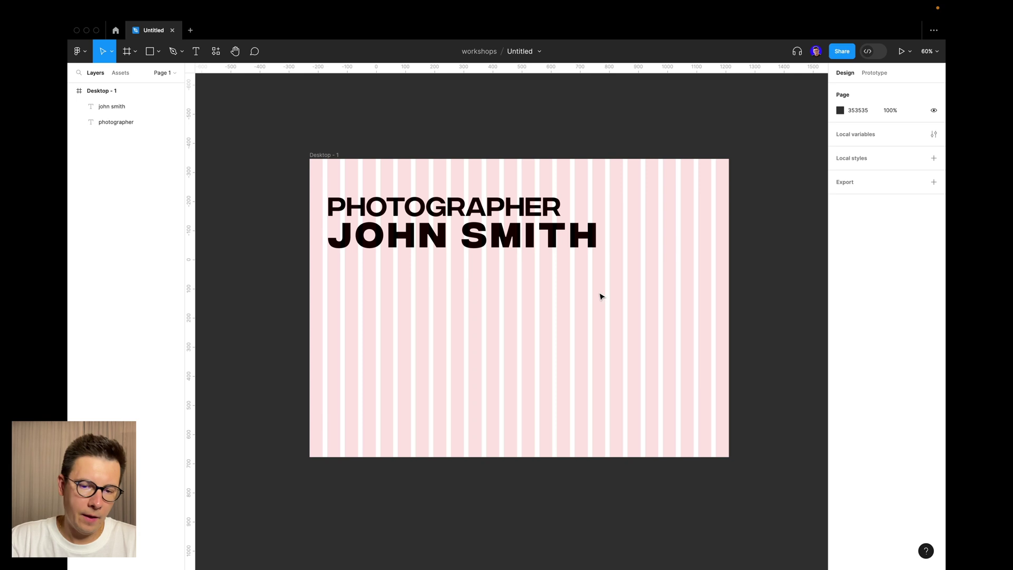
{"action": "left_click_drag", "start_coordinate": [513, 296], "coordinate": [389, 200]}
{"action": "left_click", "coordinate": [496, 331]}
Step: Draw a rectangle about 287 × 348 below the headings at X 61, Y 405, spanning five grid columns
{"action": "left_click", "coordinate": [151, 53]}
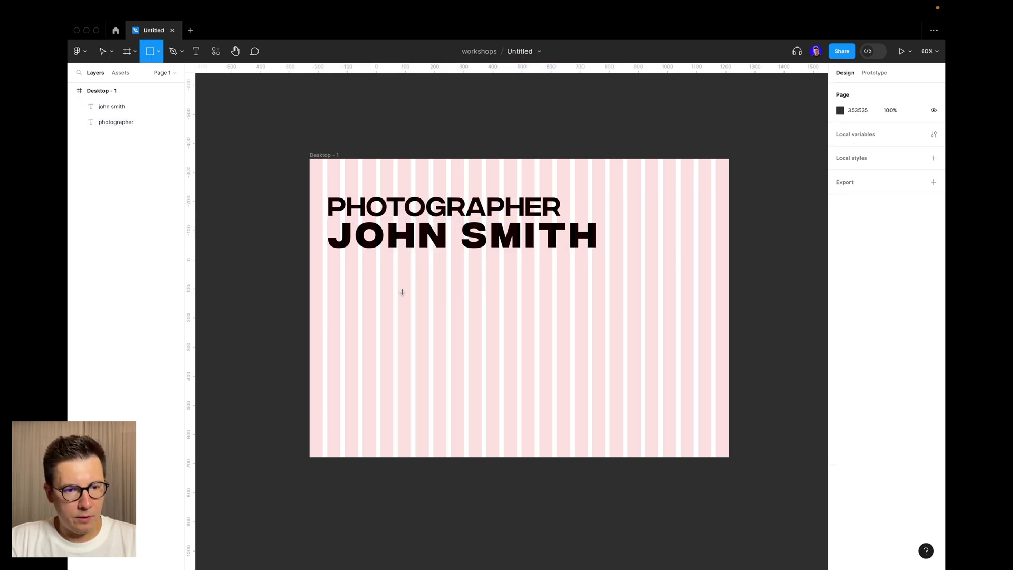
{"action": "mouse_move", "coordinate": [327, 278]}
{"action": "left_mouse_down"}
{"action": "mouse_move", "coordinate": [436, 412]}
{"action": "mouse_move", "coordinate": [411, 379]}
{"action": "left_mouse_up"}
{"action": "left_click_drag", "start_coordinate": [326, 322], "coordinate": [376, 316]}
{"action": "mouse_move", "coordinate": [374, 376]}
{"action": "left_mouse_down"}
{"action": "mouse_move", "coordinate": [376, 390]}
{"action": "mouse_move", "coordinate": [378, 376]}
{"action": "left_mouse_up"}
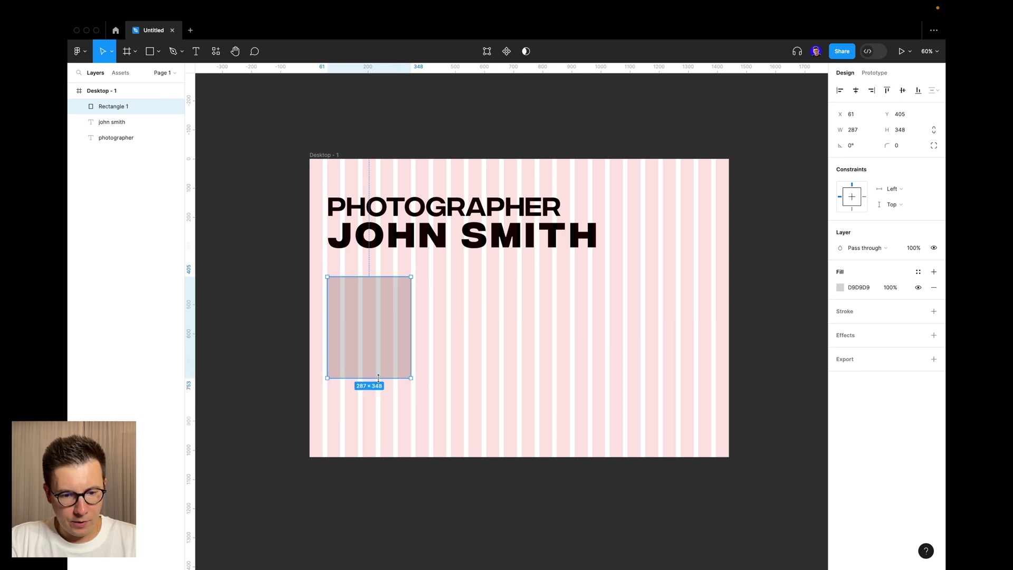
{"action": "left_click", "coordinate": [501, 285]}
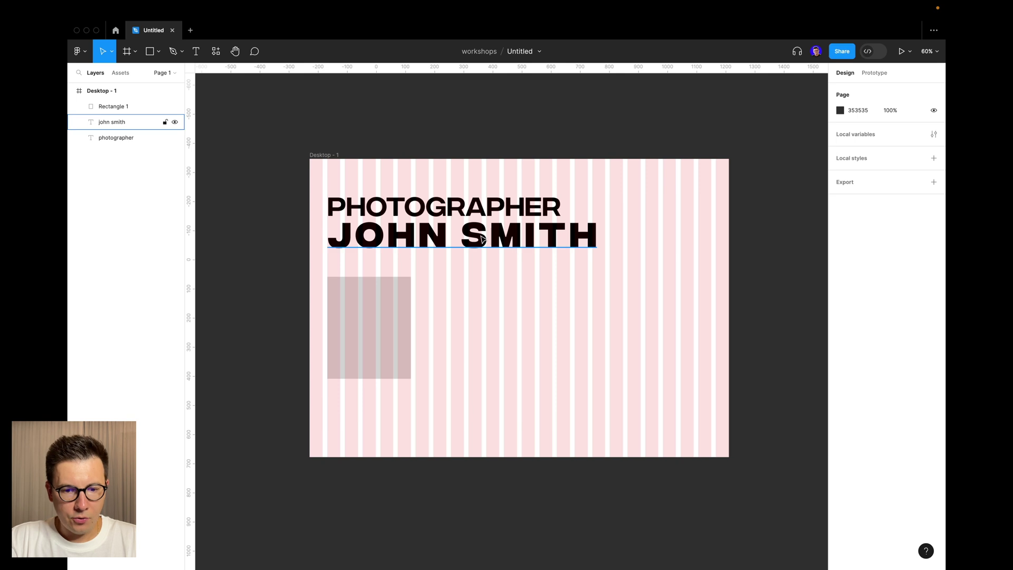
Step: Add three copies of the rectangle in a staggered layout at about X 425, Y 356; X 849, Y 644; and X 1032, Y 113
{"action": "left_click", "coordinate": [371, 317]}
{"action": "left_click_drag", "start_coordinate": [371, 316], "coordinate": [629, 231]}
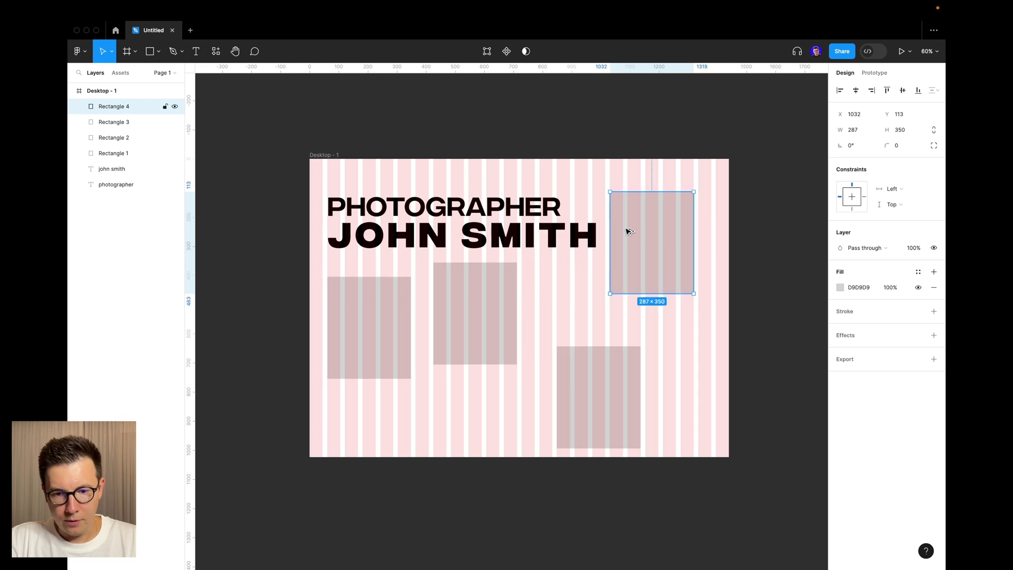
{"action": "left_click", "coordinate": [567, 309]}
Step: Extend the Desktop - 1 frame downward to a height of about 2457, keeping its 1440 width
{"action": "scroll", "coordinate": [554, 317], "scroll_direction": "down", "scroll_amount": 4}
{"action": "scroll", "coordinate": [470, 271], "scroll_direction": "up", "scroll_amount": 3}
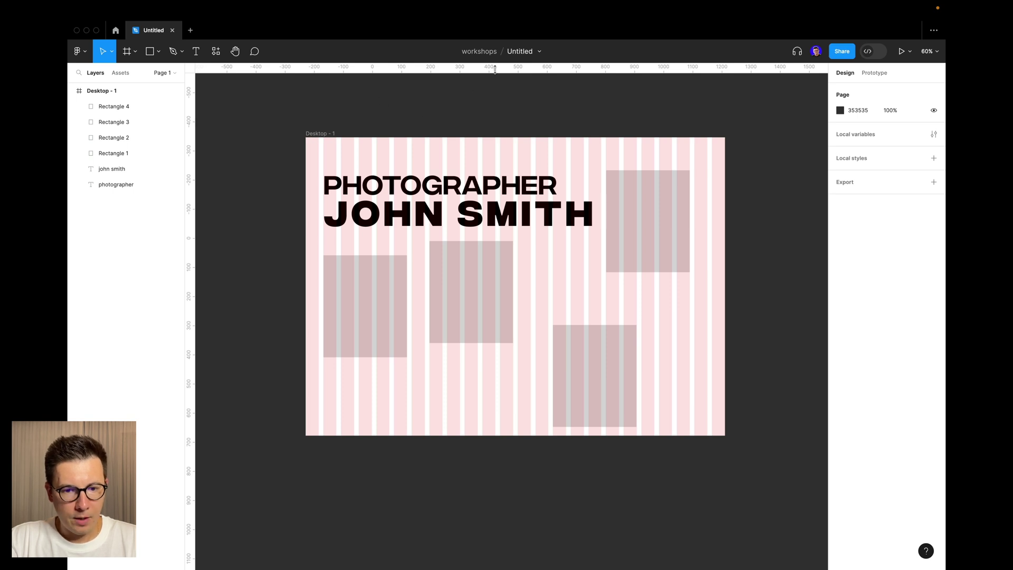
{"action": "mouse_move", "coordinate": [495, 68]}
{"action": "left_mouse_down"}
{"action": "mouse_move", "coordinate": [495, 434]}
{"action": "mouse_move", "coordinate": [509, 68]}
{"action": "left_mouse_up"}
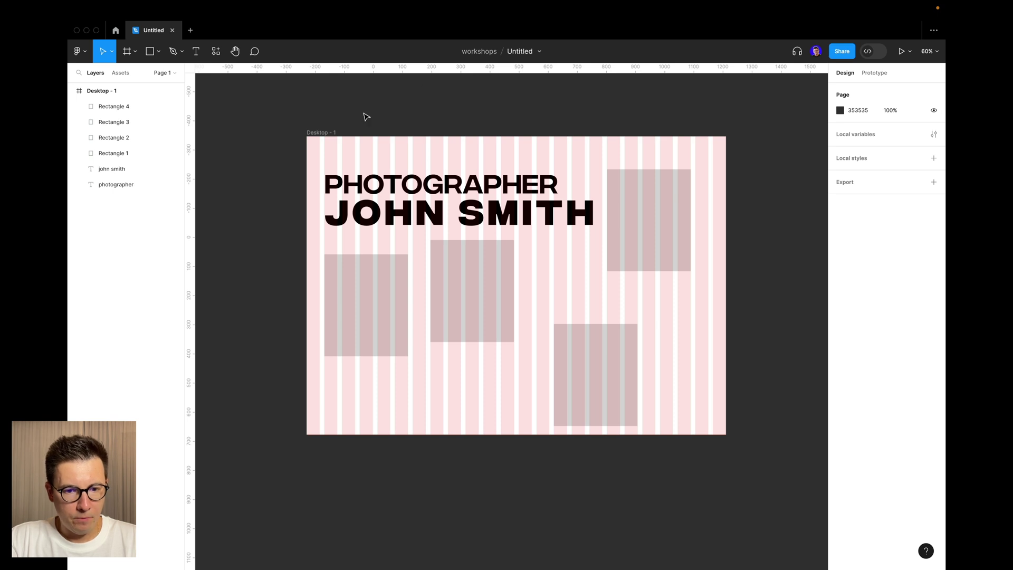
{"action": "left_click", "coordinate": [321, 132]}
{"action": "scroll", "coordinate": [477, 253], "scroll_direction": "down", "scroll_amount": 5}
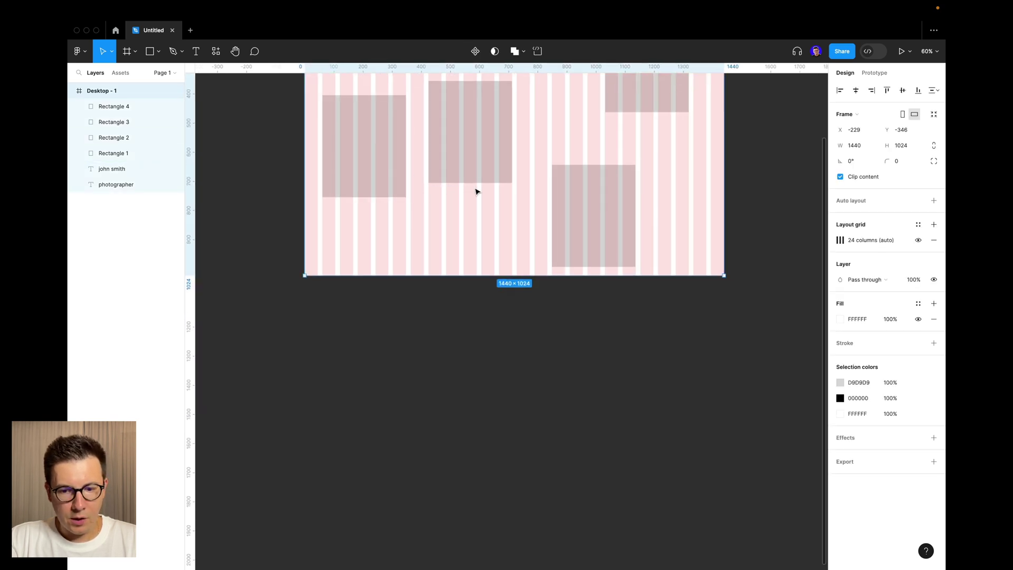
{"action": "scroll", "coordinate": [549, 254], "scroll_direction": "up", "scroll_amount": 5}
{"action": "scroll", "coordinate": [509, 290], "scroll_direction": "down", "scroll_amount": 4}
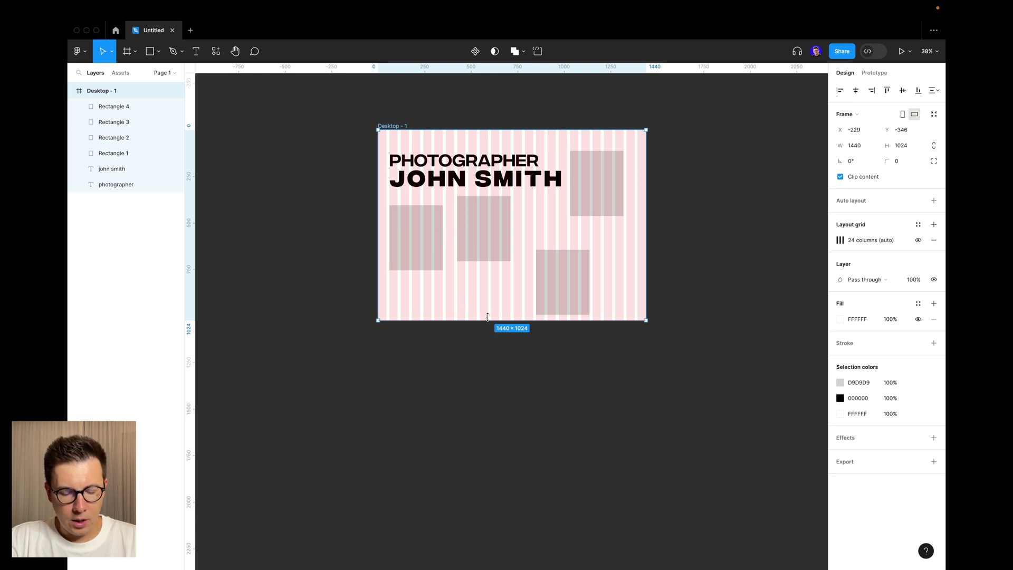
{"action": "left_click_drag", "start_coordinate": [483, 321], "coordinate": [497, 537]}
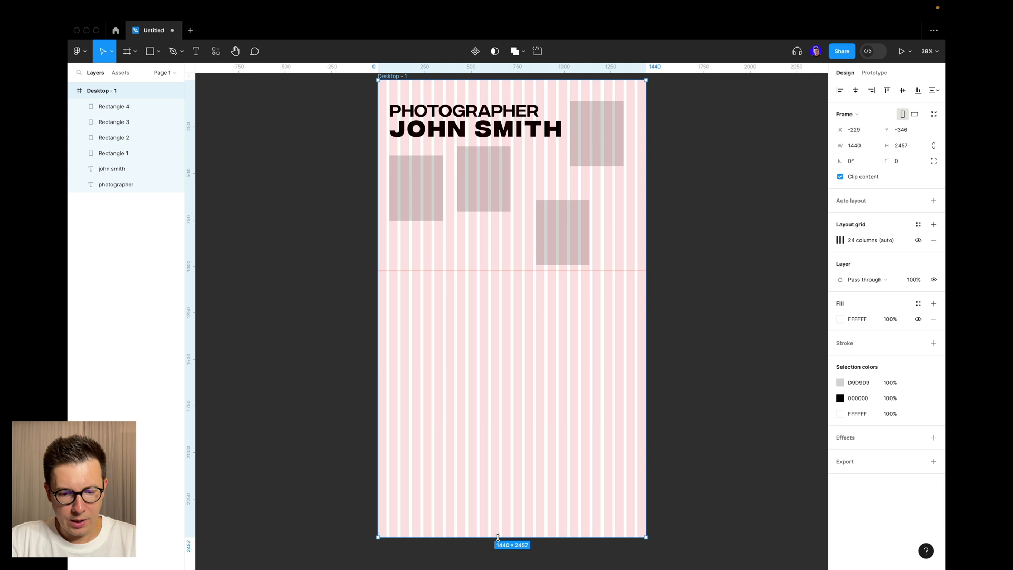
{"action": "left_click", "coordinate": [714, 317]}
Step: Add a larger copy of the leftmost rectangle across the 1024 line, seven columns wide, and resize Rectangle 2 to 348 × 527
{"action": "scroll", "coordinate": [575, 207], "scroll_direction": "up", "scroll_amount": 3}
{"action": "scroll", "coordinate": [545, 197], "scroll_direction": "down", "scroll_amount": 2}
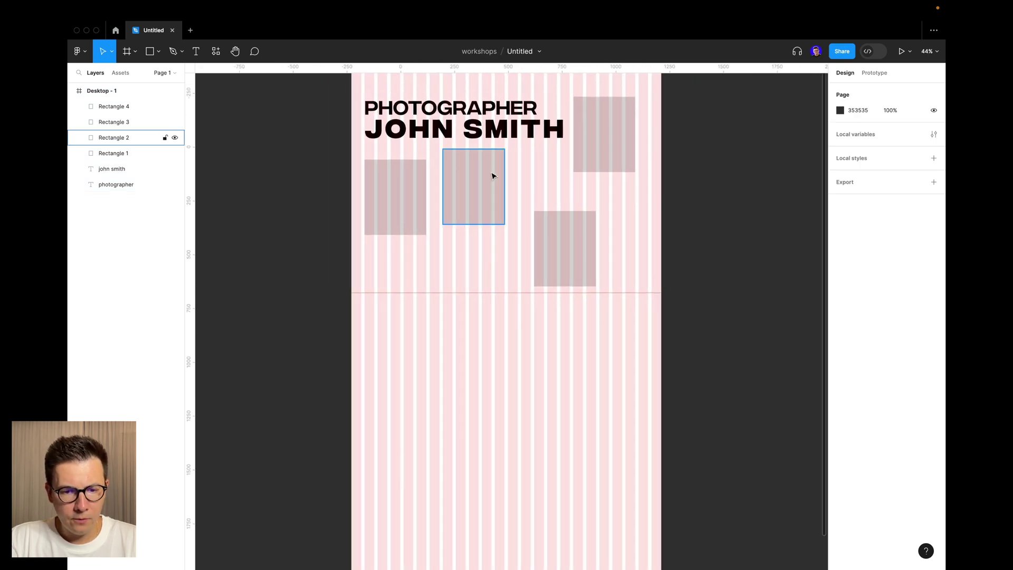
{"action": "left_click", "coordinate": [485, 187]}
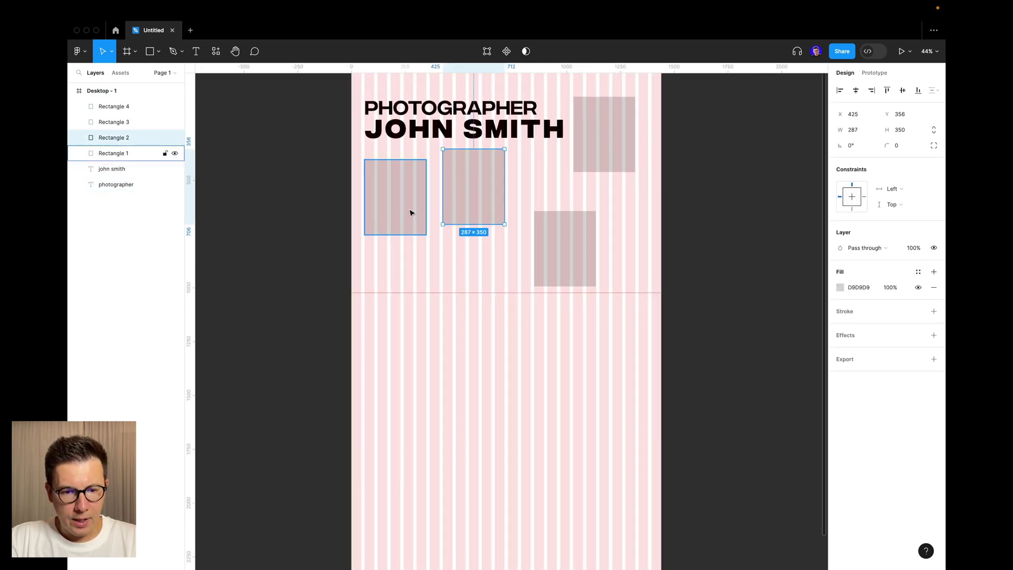
{"action": "left_click", "coordinate": [434, 208]}
{"action": "left_click", "coordinate": [396, 203]}
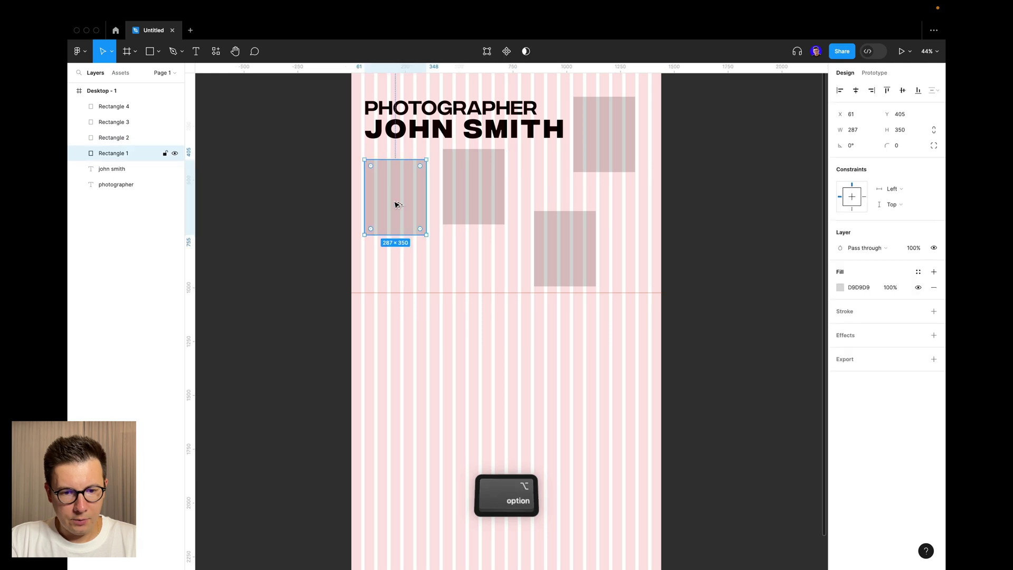
{"action": "left_click_drag", "start_coordinate": [395, 204], "coordinate": [410, 321]}
{"action": "left_click_drag", "start_coordinate": [438, 355], "coordinate": [465, 390]}
{"action": "left_click", "coordinate": [488, 198]}
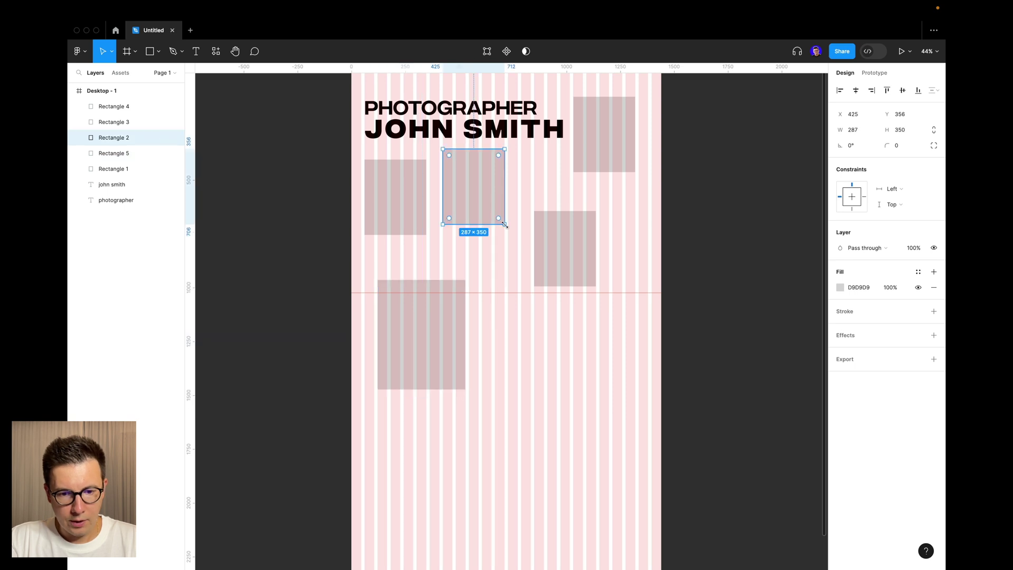
{"action": "left_click_drag", "start_coordinate": [505, 225], "coordinate": [517, 262]}
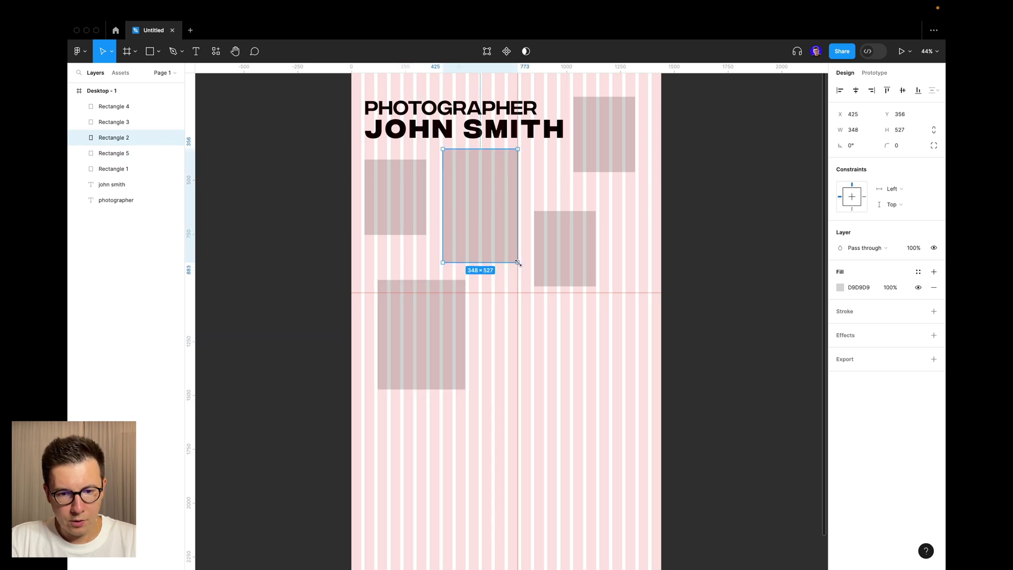
Step: Copy Rectangle 3 to below the 1024 line, to the right of the large rectangle, and widen it to seven columns
{"action": "left_click", "coordinate": [572, 232]}
{"action": "scroll", "coordinate": [586, 237], "scroll_direction": "up", "scroll_amount": 3}
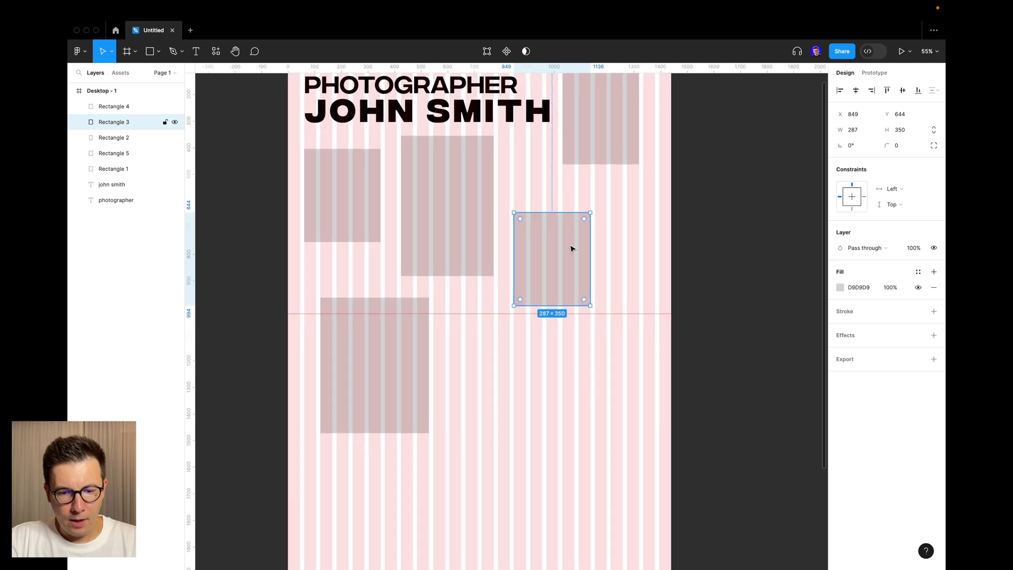
{"action": "scroll", "coordinate": [565, 222], "scroll_direction": "down", "scroll_amount": 1}
{"action": "left_click_drag", "start_coordinate": [560, 215], "coordinate": [514, 348]}
{"action": "mouse_move", "coordinate": [520, 407]}
{"action": "left_mouse_down"}
{"action": "mouse_move", "coordinate": [521, 383]}
{"action": "mouse_move", "coordinate": [524, 405]}
{"action": "left_mouse_up"}
{"action": "left_click_drag", "start_coordinate": [544, 342], "coordinate": [525, 394]}
{"action": "key", "text": "Escape"}
Step: Copy the wide rectangle to the area below the large left one and make the copy taller
{"action": "scroll", "coordinate": [554, 302], "scroll_direction": "down", "scroll_amount": 4}
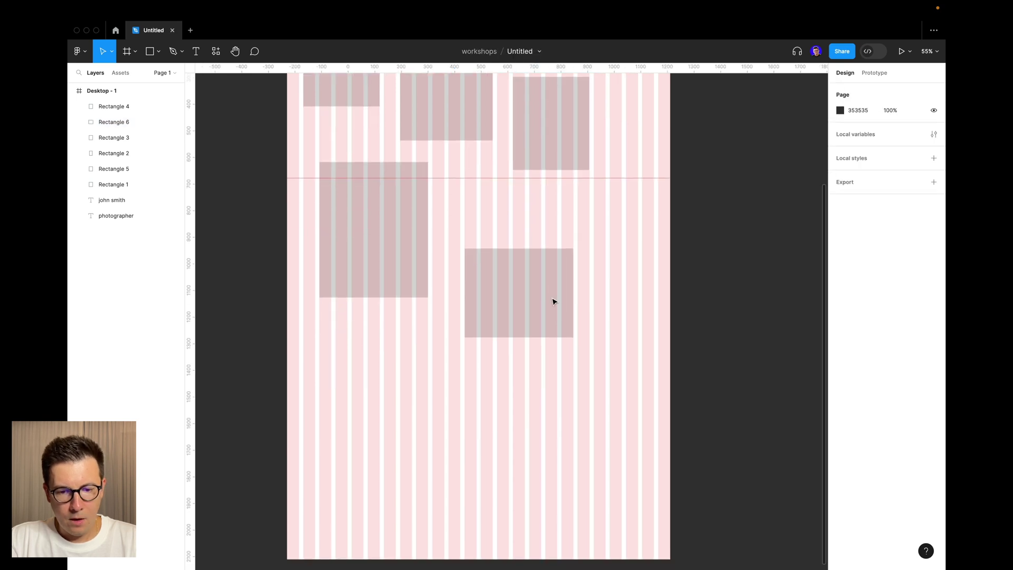
{"action": "left_click", "coordinate": [551, 298]}
{"action": "left_click_drag", "start_coordinate": [539, 307], "coordinate": [538, 433]}
{"action": "left_click_drag", "start_coordinate": [573, 482], "coordinate": [573, 537]}
Step: Add another rectangle copy near the frame's right edge, sized 227 × 370 at X 1092, Y 1044
{"action": "left_click_drag", "start_coordinate": [531, 453], "coordinate": [625, 268]}
{"action": "left_click_drag", "start_coordinate": [681, 342], "coordinate": [638, 298]}
{"action": "scroll", "coordinate": [638, 296], "scroll_direction": "up", "scroll_amount": 3}
{"action": "scroll", "coordinate": [639, 297], "scroll_direction": "up", "scroll_amount": 1}
{"action": "left_click_drag", "start_coordinate": [622, 362], "coordinate": [624, 347]}
Step: Add a tall rectangle copy near the frame's lower right and a 287 × 127 rectangle above it at about X 971, Y 1674
{"action": "scroll", "coordinate": [635, 396], "scroll_direction": "down", "scroll_amount": 9}
{"action": "scroll", "coordinate": [591, 386], "scroll_direction": "left", "scroll_amount": 2}
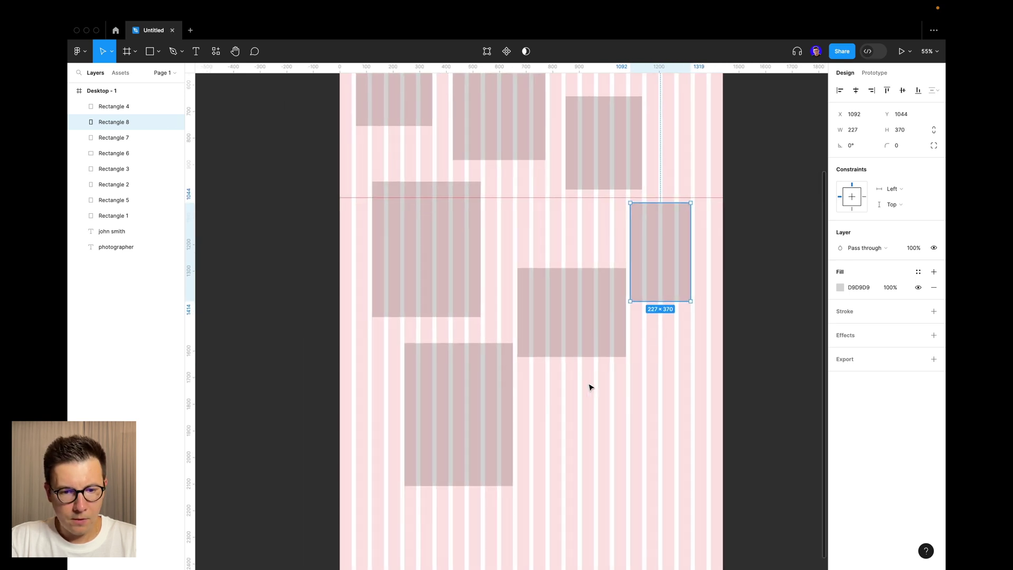
{"action": "left_click", "coordinate": [471, 262]}
{"action": "left_click_drag", "start_coordinate": [471, 262], "coordinate": [663, 219]}
{"action": "left_click_drag", "start_coordinate": [673, 287], "coordinate": [678, 182]}
{"action": "scroll", "coordinate": [682, 256], "scroll_direction": "up", "scroll_amount": 5}
{"action": "left_click_drag", "start_coordinate": [645, 321], "coordinate": [644, 316]}
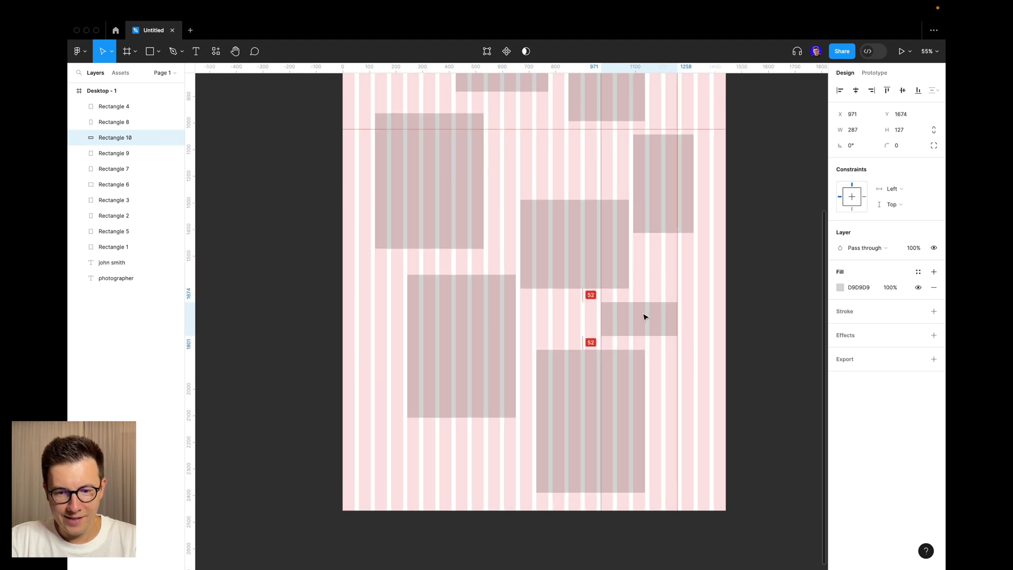
Step: Copy the small flat rectangle into the gap at X 607, Y 1024 and resize it to 287 × 233
{"action": "scroll", "coordinate": [703, 493], "scroll_direction": "up", "scroll_amount": 5}
{"action": "scroll", "coordinate": [704, 492], "scroll_direction": "left", "scroll_amount": 2}
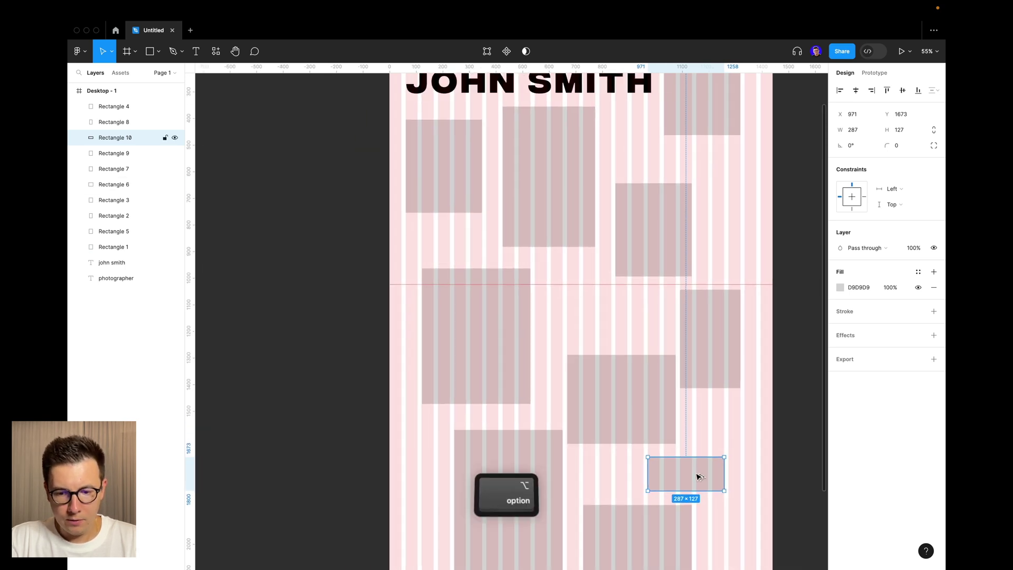
{"action": "left_click_drag", "start_coordinate": [696, 473], "coordinate": [595, 346]}
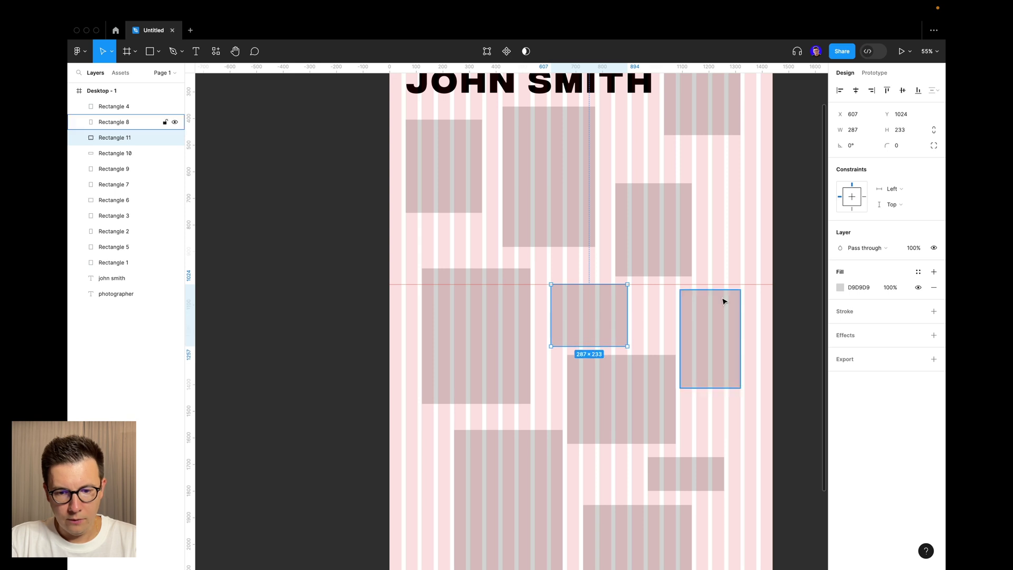
{"action": "left_click", "coordinate": [716, 255]}
Step: Look over the rectangle arrangement across the whole frame, from the headings downward
{"action": "scroll", "coordinate": [716, 256], "scroll_direction": "up", "scroll_amount": 5}
{"action": "scroll", "coordinate": [717, 256], "scroll_direction": "down", "scroll_amount": 6}
{"action": "scroll", "coordinate": [718, 256], "scroll_direction": "up", "scroll_amount": 4}
{"action": "scroll", "coordinate": [717, 255], "scroll_direction": "right", "scroll_amount": 5}
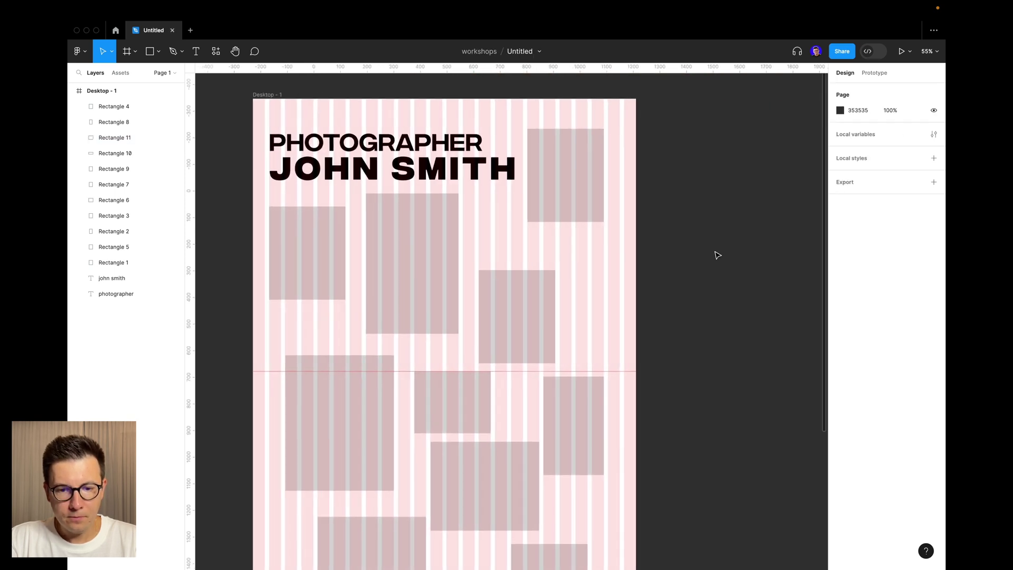
{"action": "scroll", "coordinate": [707, 252], "scroll_direction": "left", "scroll_amount": 1}
{"action": "scroll", "coordinate": [698, 251], "scroll_direction": "left", "scroll_amount": 3}
{"action": "scroll", "coordinate": [696, 251], "scroll_direction": "up", "scroll_amount": 5}
{"action": "scroll", "coordinate": [665, 297], "scroll_direction": "down", "scroll_amount": 9}
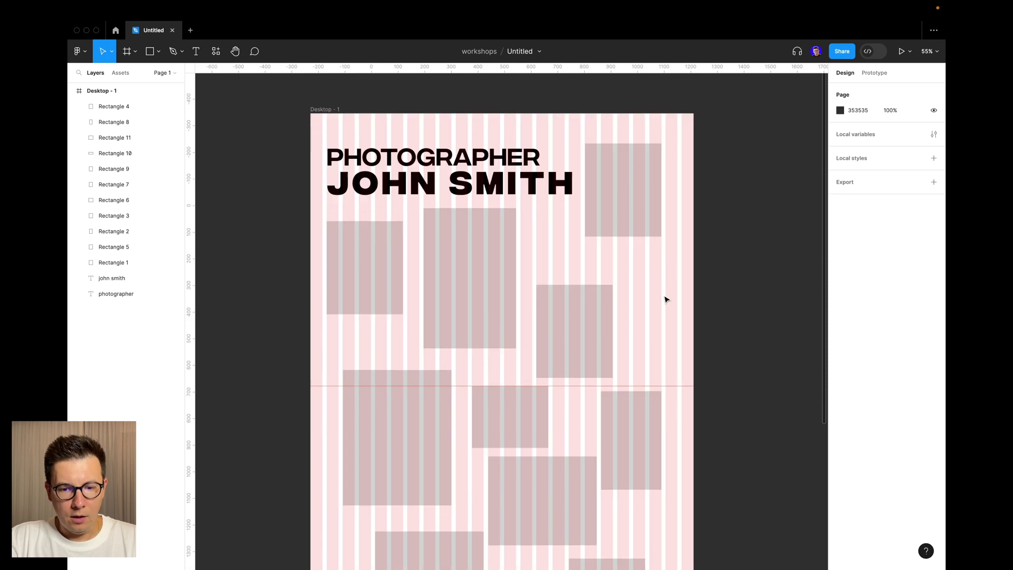
Step: Fill all the rectangles with images from the Unsplash plugin's architecture preset, and close the plugin
{"action": "left_click_drag", "start_coordinate": [691, 147], "coordinate": [363, 528]}
{"action": "scroll", "coordinate": [556, 366], "scroll_direction": "down", "scroll_amount": 5}
{"action": "scroll", "coordinate": [556, 366], "scroll_direction": "up", "scroll_amount": 4}
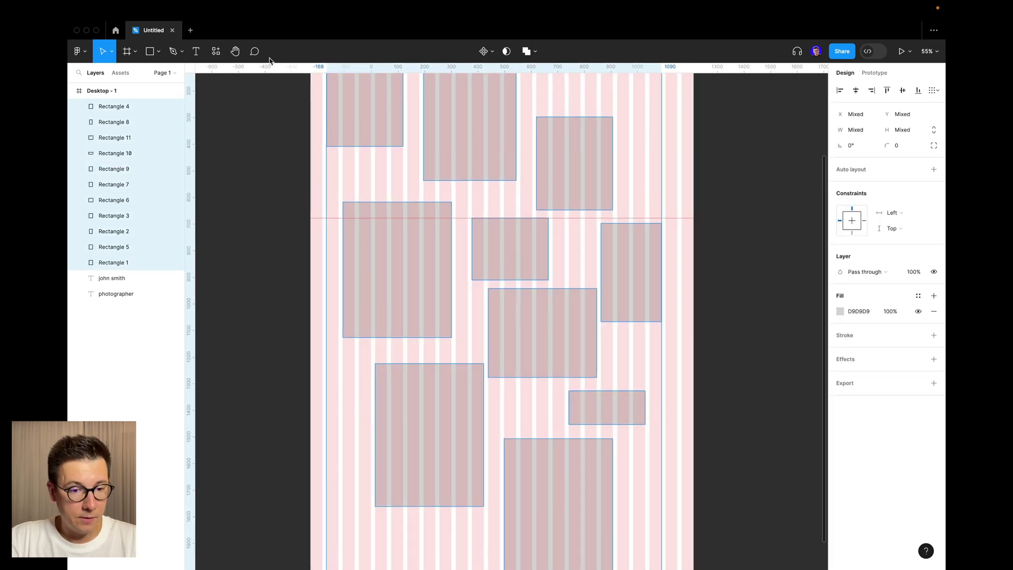
{"action": "left_click", "coordinate": [215, 51]}
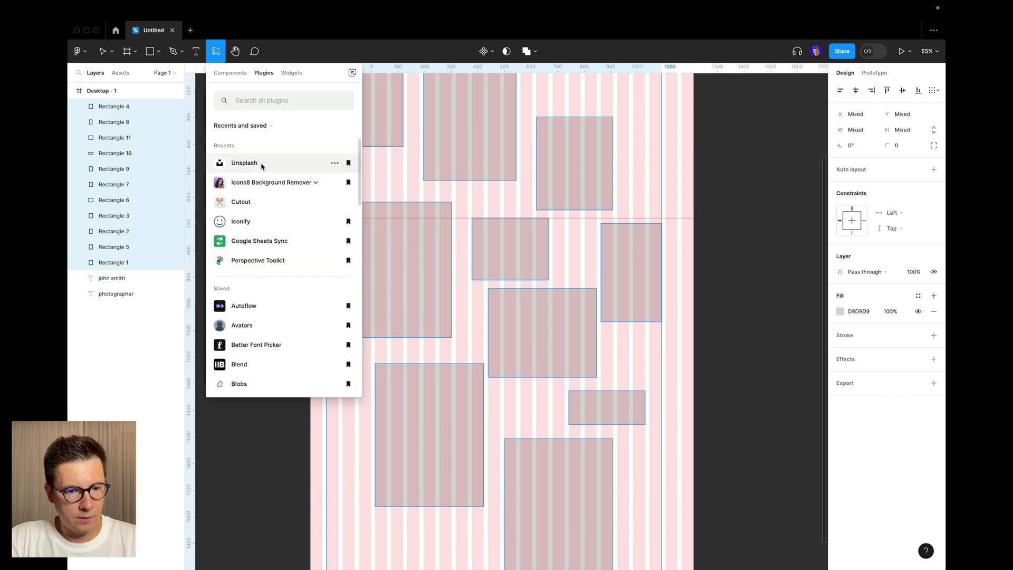
{"action": "left_click", "coordinate": [259, 163]}
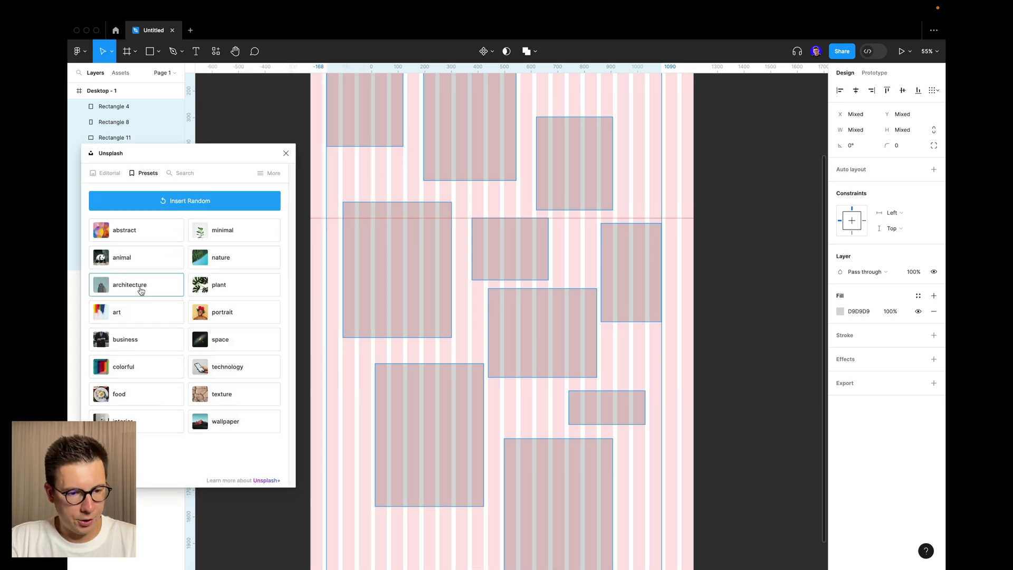
{"action": "left_click", "coordinate": [141, 290]}
{"action": "scroll", "coordinate": [682, 328], "scroll_direction": "up", "scroll_amount": 5}
{"action": "left_click", "coordinate": [742, 314]}
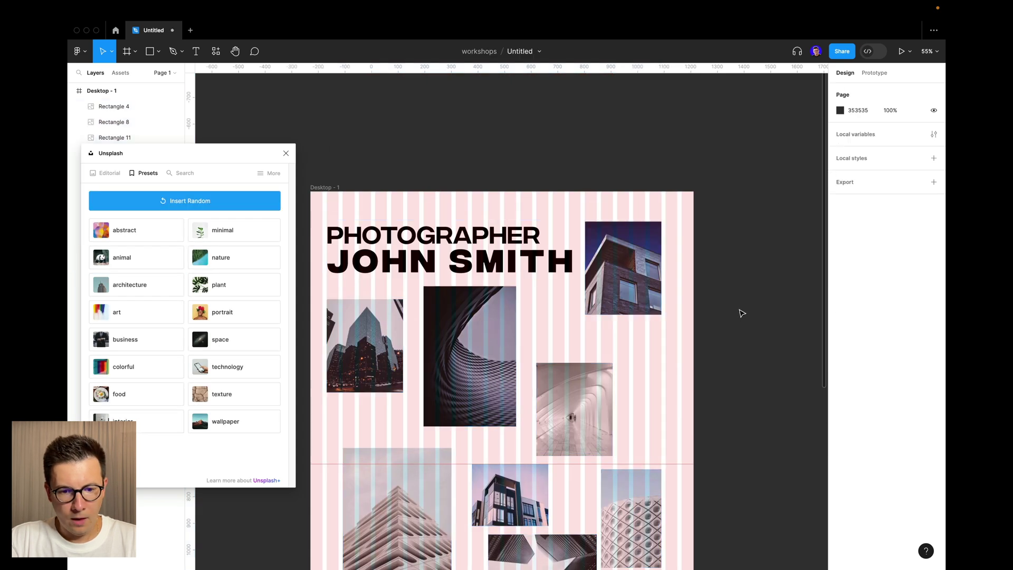
{"action": "scroll", "coordinate": [742, 313], "scroll_direction": "down", "scroll_amount": 3}
{"action": "scroll", "coordinate": [715, 327], "scroll_direction": "up", "scroll_amount": 2}
{"action": "left_click", "coordinate": [285, 153]}
{"action": "scroll", "coordinate": [476, 244], "scroll_direction": "down", "scroll_amount": 3}
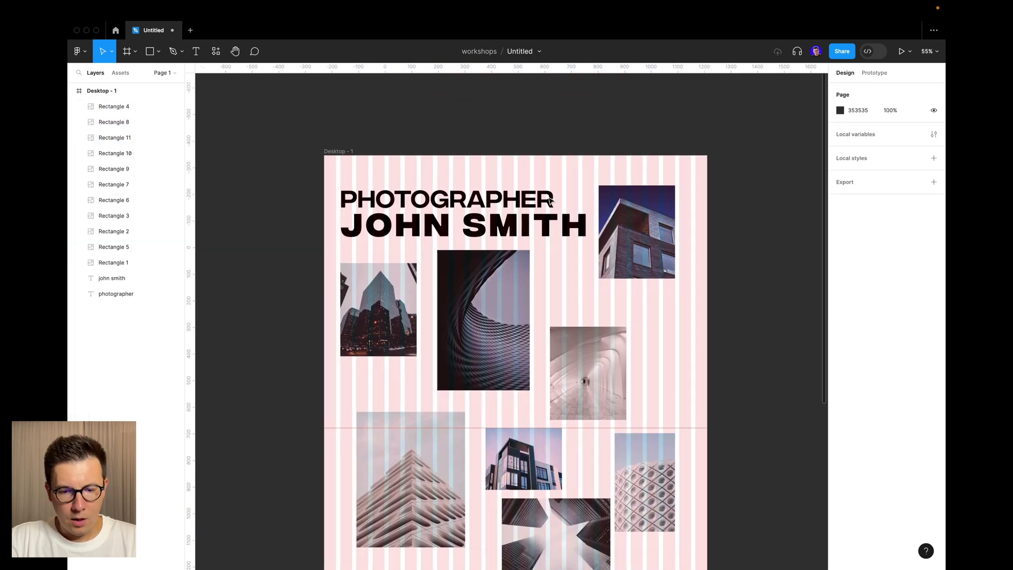
Step: Move both heading lines down together and place the skyscraper image above them at about X 61, Y 57
{"action": "scroll", "coordinate": [476, 243], "scroll_direction": "up", "scroll_amount": 2}
{"action": "left_click", "coordinate": [476, 244]}
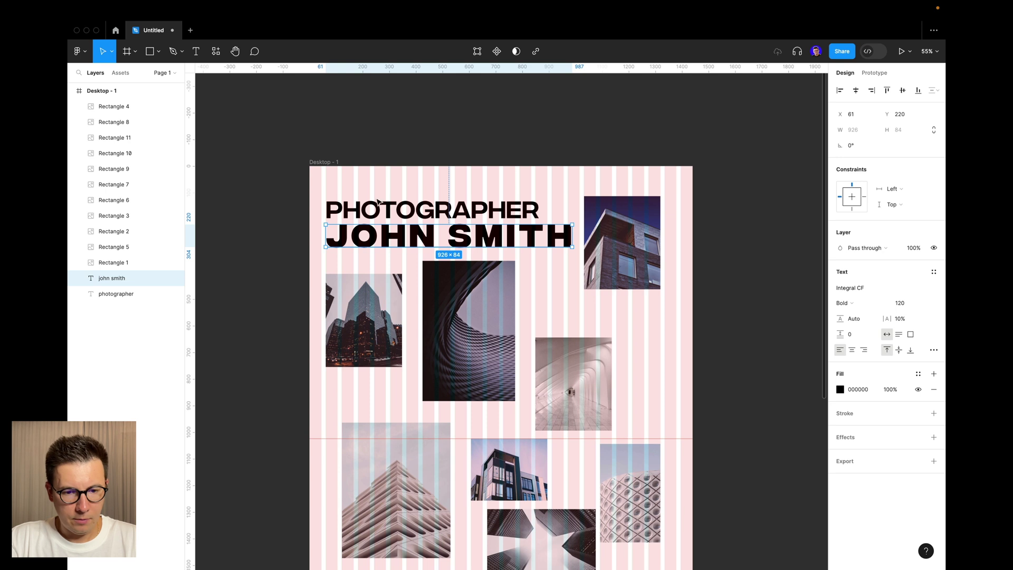
{"action": "left_click", "coordinate": [380, 186]}
{"action": "left_click", "coordinate": [388, 209]}
{"action": "left_click", "coordinate": [390, 232], "text": "shift"}
{"action": "left_click_drag", "start_coordinate": [390, 222], "coordinate": [391, 264]}
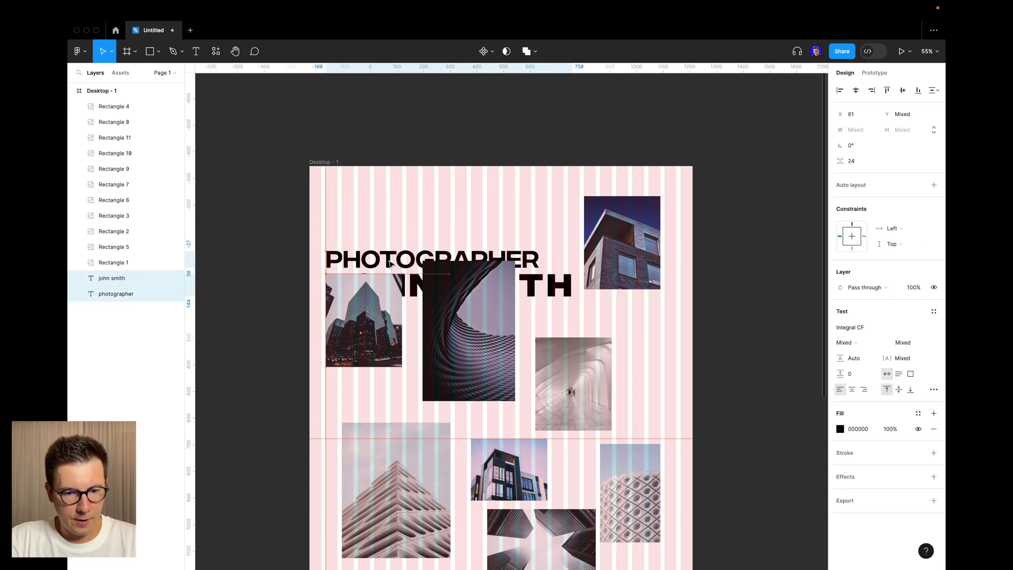
{"action": "left_click_drag", "start_coordinate": [368, 332], "coordinate": [410, 330]}
{"action": "left_click_drag", "start_coordinate": [385, 209], "coordinate": [381, 212]}
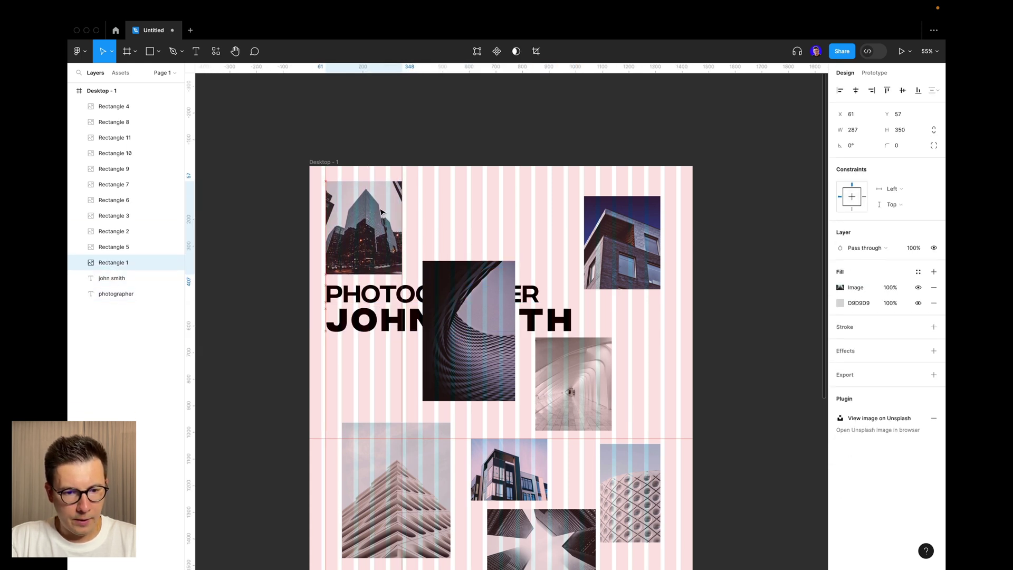
Step: Move the curved facade image above the headings, resize it to 469 × 306, and align its lower edge with the skyscraper image
{"action": "left_click", "coordinate": [505, 346]}
{"action": "left_click_drag", "start_coordinate": [471, 312], "coordinate": [469, 241]}
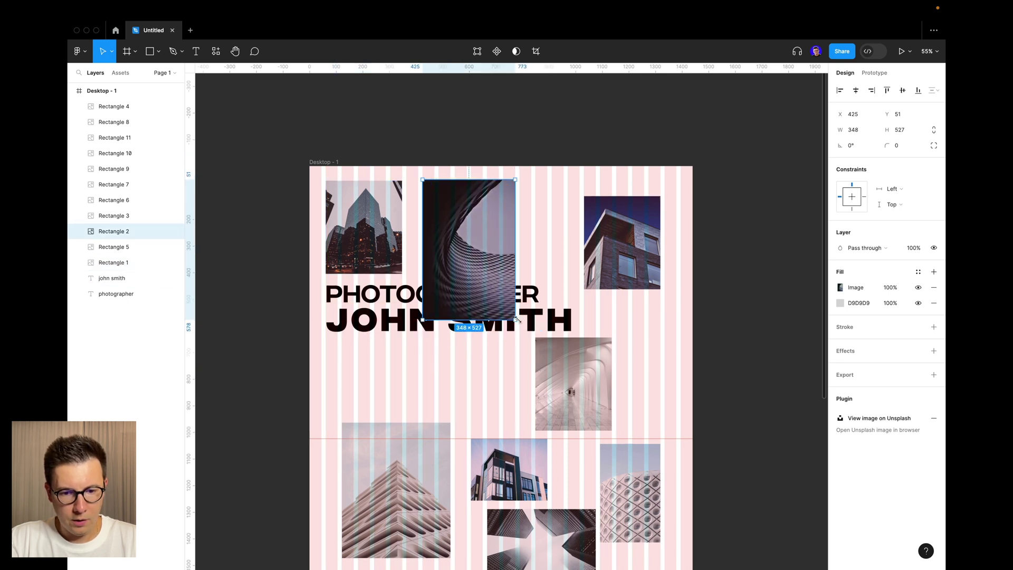
{"action": "left_click_drag", "start_coordinate": [517, 320], "coordinate": [548, 261]}
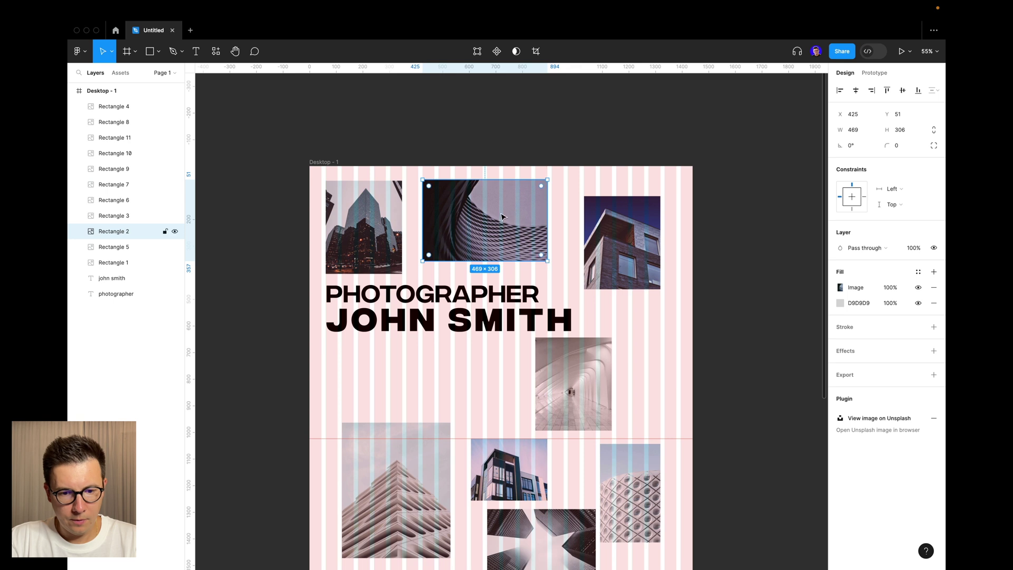
{"action": "left_click_drag", "start_coordinate": [503, 217], "coordinate": [501, 231]}
{"action": "left_click", "coordinate": [674, 350]}
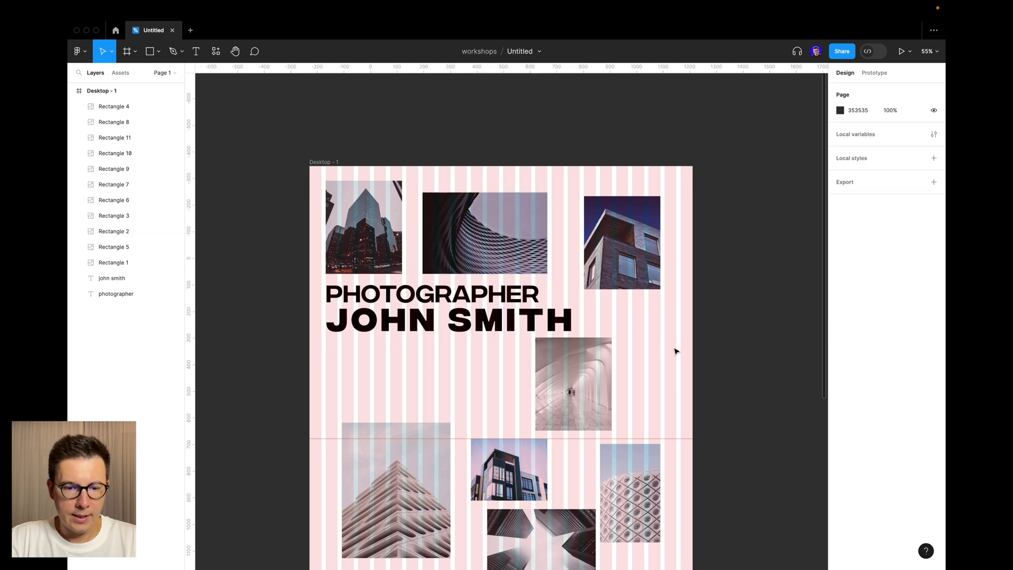
Step: Move the stepped building image up closer under the headings and the skyscraper image up to about X 61, Y 11
{"action": "scroll", "coordinate": [674, 351], "scroll_direction": "right", "scroll_amount": 3}
{"action": "left_click_drag", "start_coordinate": [312, 425], "coordinate": [317, 369]}
{"action": "left_click", "coordinate": [119, 262]}
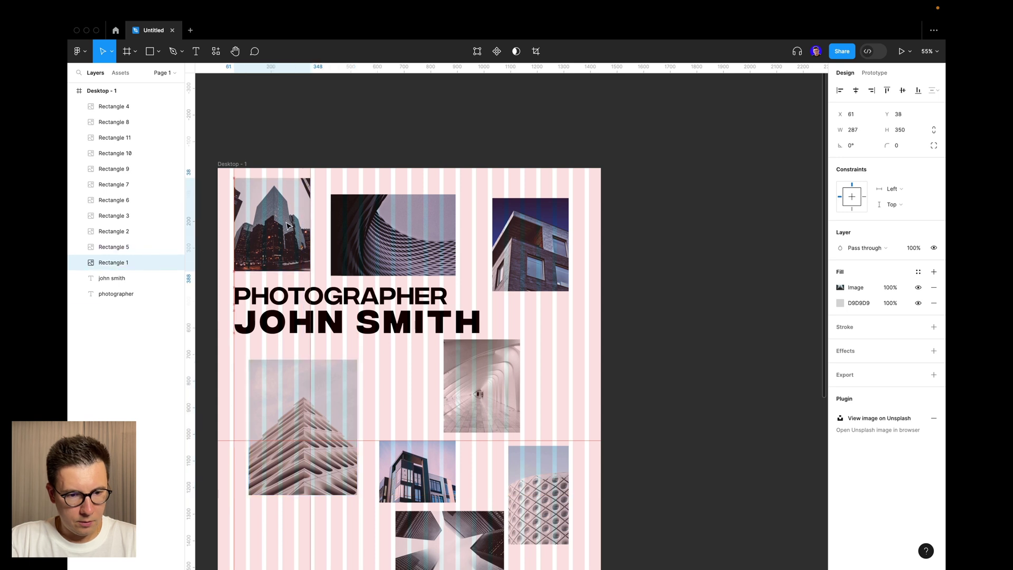
{"action": "left_click_drag", "start_coordinate": [289, 232], "coordinate": [289, 219]}
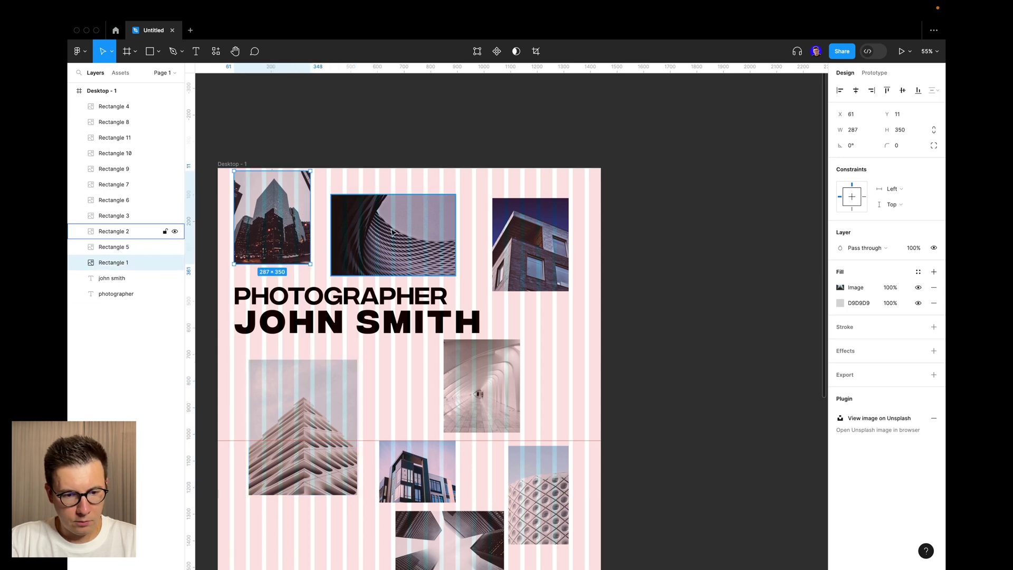
Step: Undo the recent heading and image moves and the curved facade resize, back to the headings above the images
{"action": "left_click_drag", "start_coordinate": [333, 395], "coordinate": [336, 395]}
{"action": "left_click", "coordinate": [395, 380]}
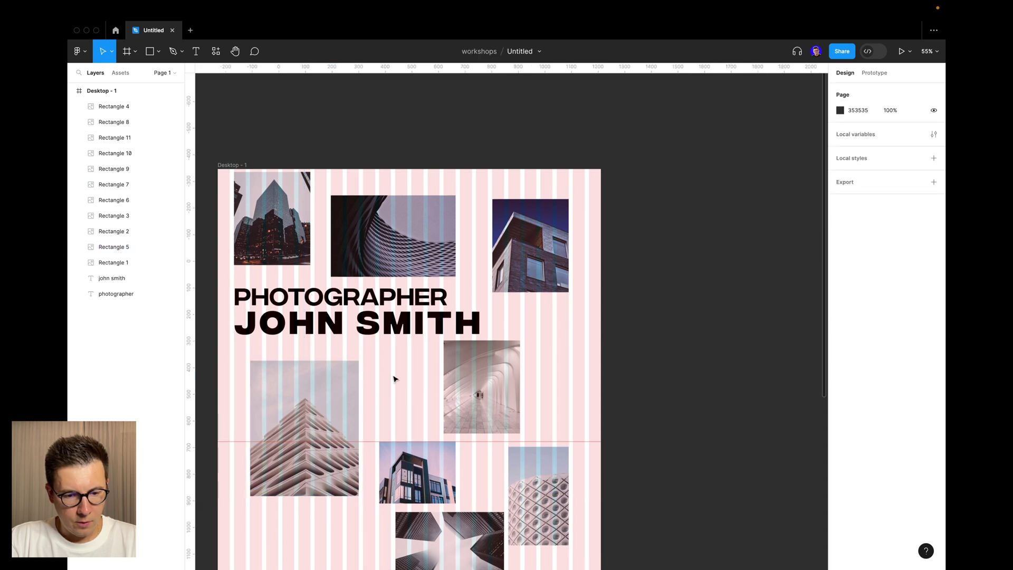
{"action": "key", "text": "super+z"}
{"action": "key", "text": "super+z"}
{"action": "key", "text": "super+z"}
{"action": "key", "text": "super+z"}
{"action": "key", "text": "super+z"}
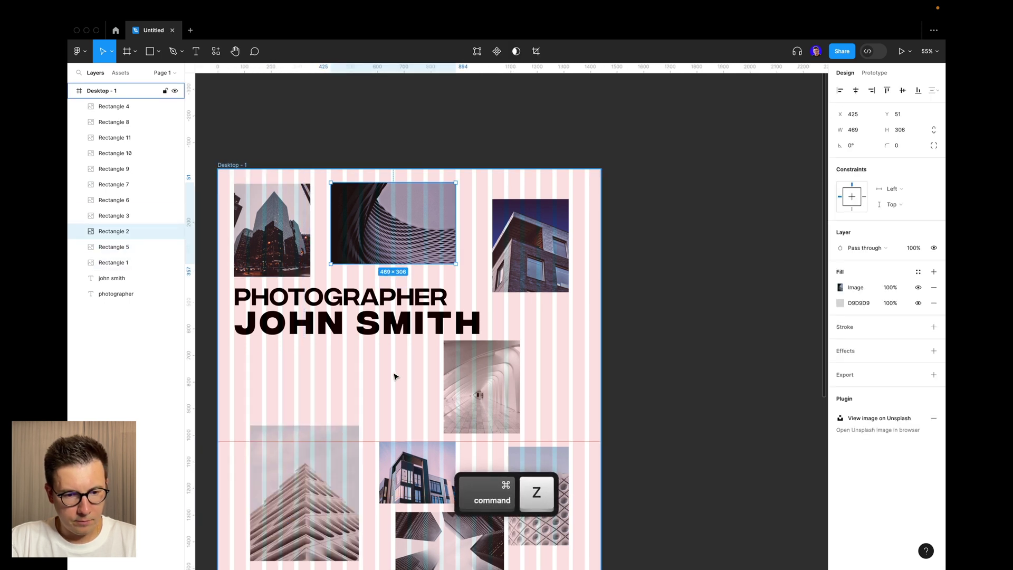
{"action": "key", "text": "super+z"}
{"action": "key", "text": "super+z"}
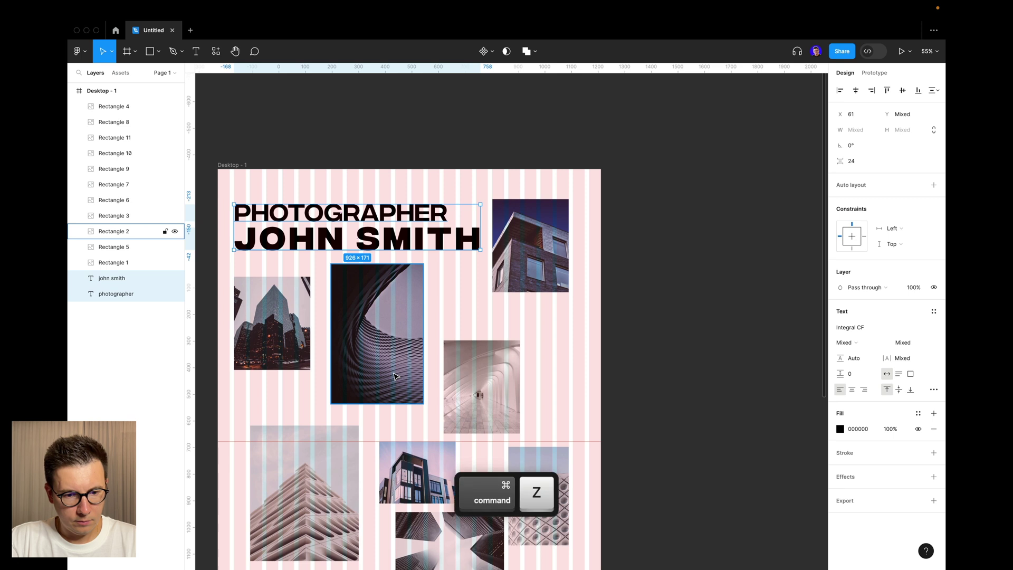
{"action": "left_click", "coordinate": [700, 201]}
Step: Draw a narrow vertical rectangle about 16 × 120 in the frame's upper right corner as a scrollbar
{"action": "scroll", "coordinate": [702, 202], "scroll_direction": "left", "scroll_amount": 3}
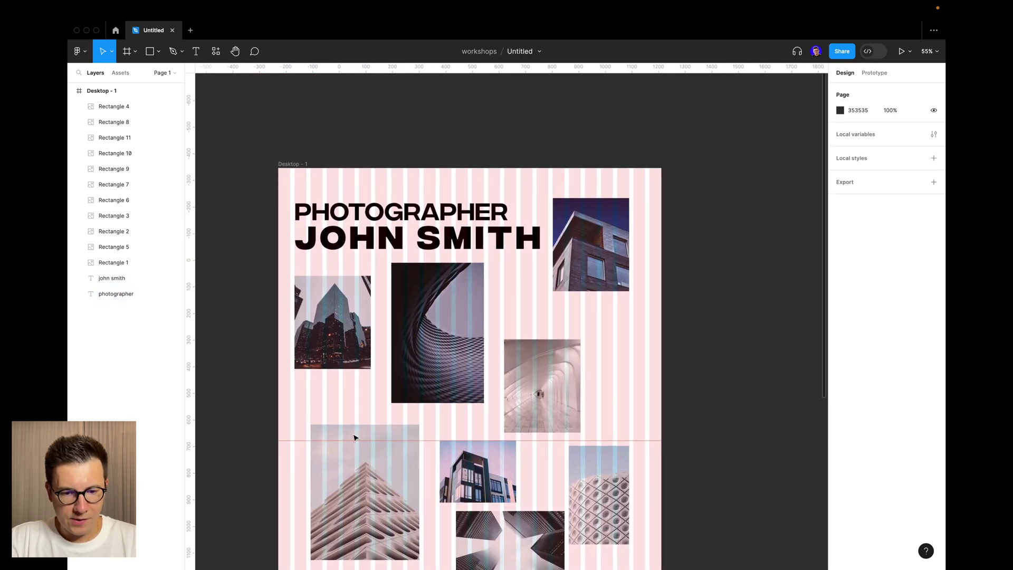
{"action": "scroll", "coordinate": [355, 438], "scroll_direction": "down", "scroll_amount": 4}
{"action": "scroll", "coordinate": [355, 437], "scroll_direction": "up", "scroll_amount": 3}
{"action": "scroll", "coordinate": [475, 316], "scroll_direction": "right", "scroll_amount": 2}
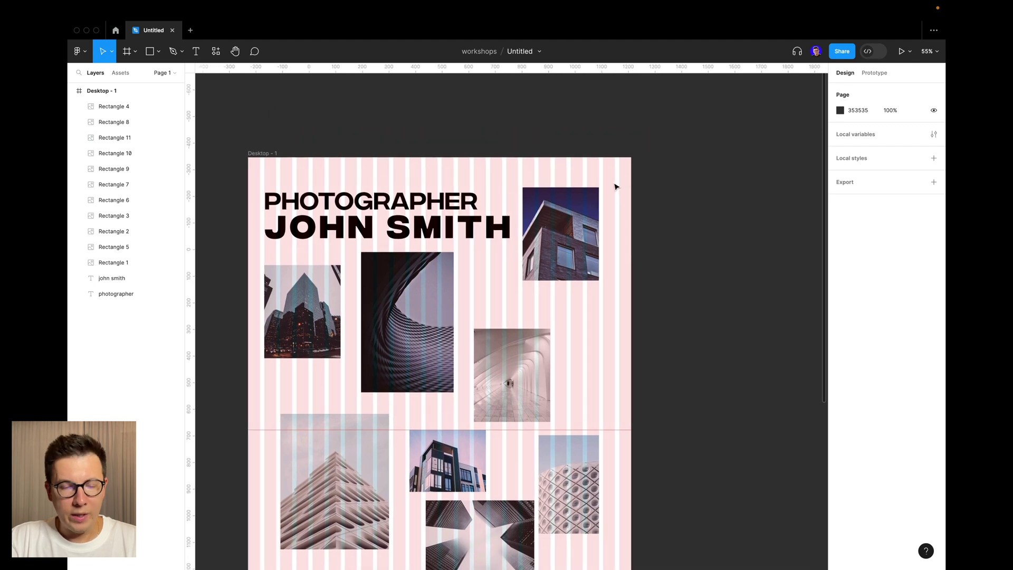
{"action": "scroll", "coordinate": [616, 181], "scroll_direction": "up", "scroll_amount": 5}
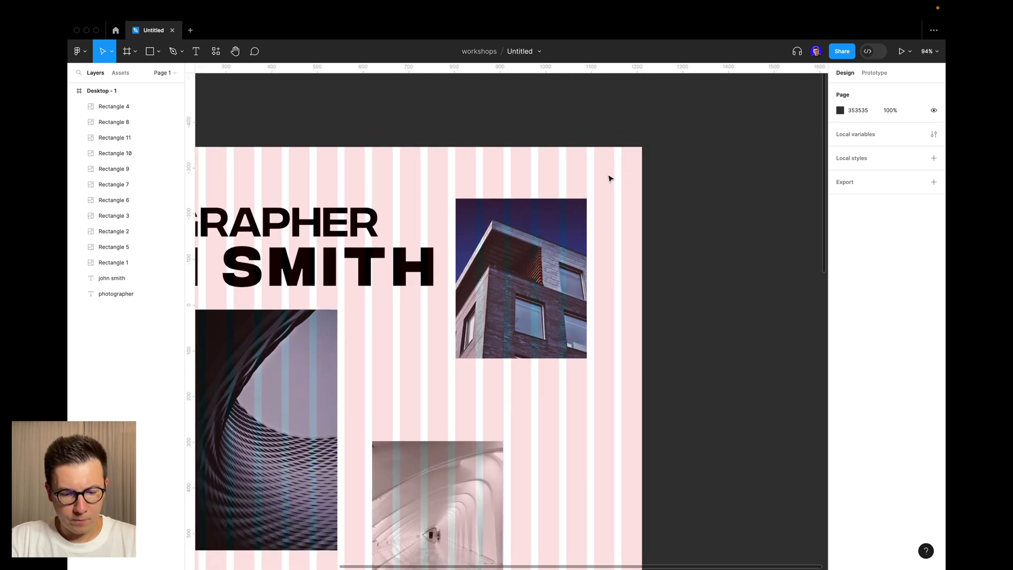
{"action": "key", "text": "r"}
{"action": "left_click_drag", "start_coordinate": [604, 160], "coordinate": [614, 214]}
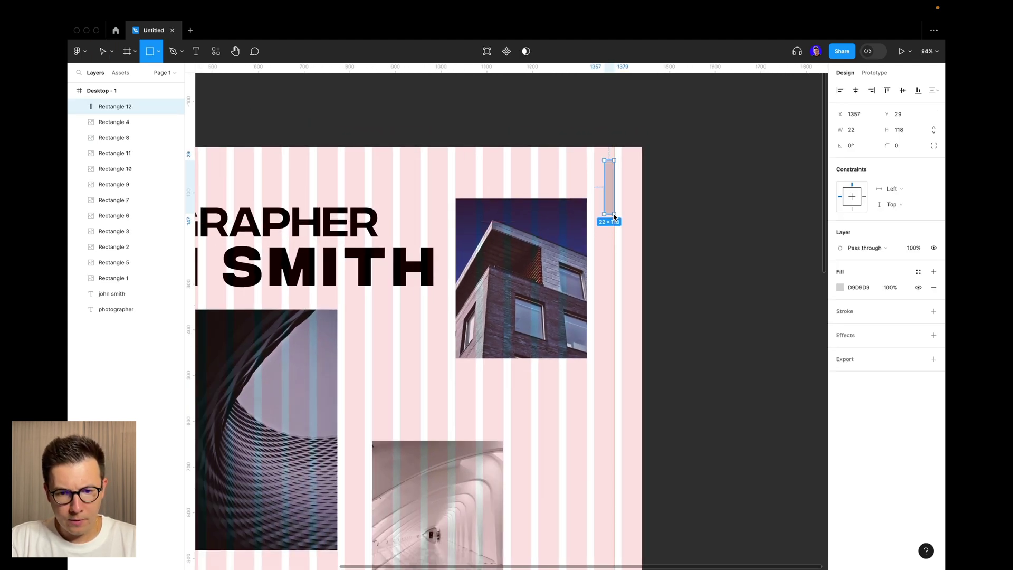
{"action": "scroll", "coordinate": [627, 184], "scroll_direction": "up", "scroll_amount": 6}
{"action": "left_click_drag", "start_coordinate": [565, 190], "coordinate": [569, 189]}
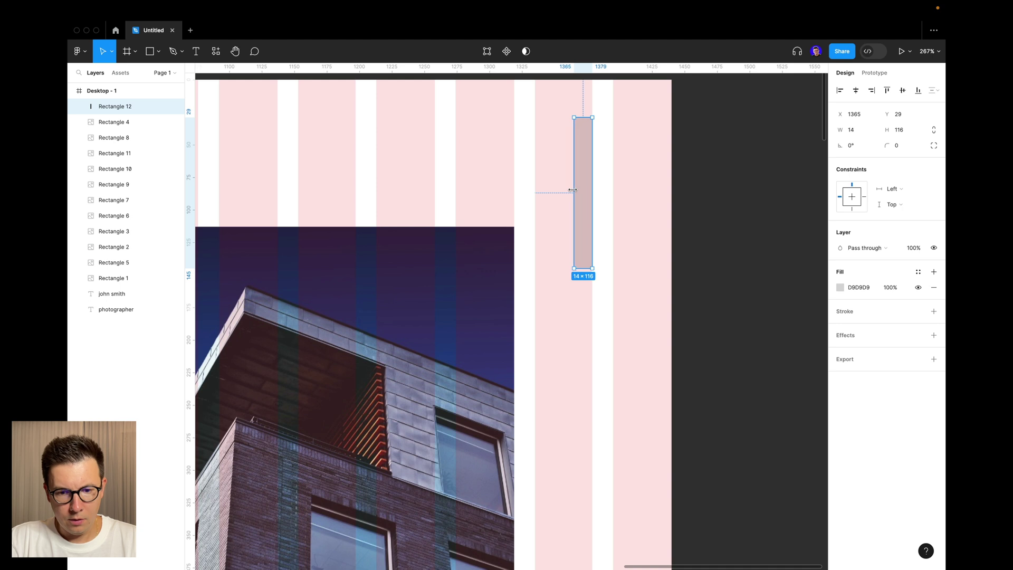
{"action": "left_click", "coordinate": [641, 205]}
{"action": "left_click", "coordinate": [582, 195]}
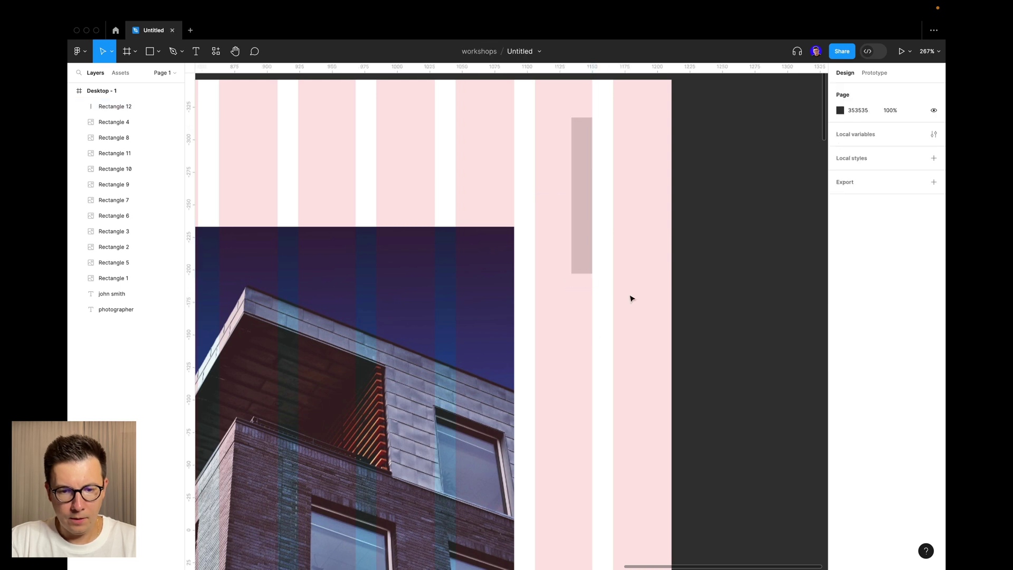
{"action": "scroll", "coordinate": [612, 232], "scroll_direction": "down", "scroll_amount": 5}
{"action": "scroll", "coordinate": [604, 211], "scroll_direction": "up", "scroll_amount": 5}
Step: Move the narrow rectangle to X 1395, Y 40 and check its distances to the frame's edges
{"action": "left_click_drag", "start_coordinate": [604, 211], "coordinate": [651, 205]}
{"action": "key", "text": "alt"}
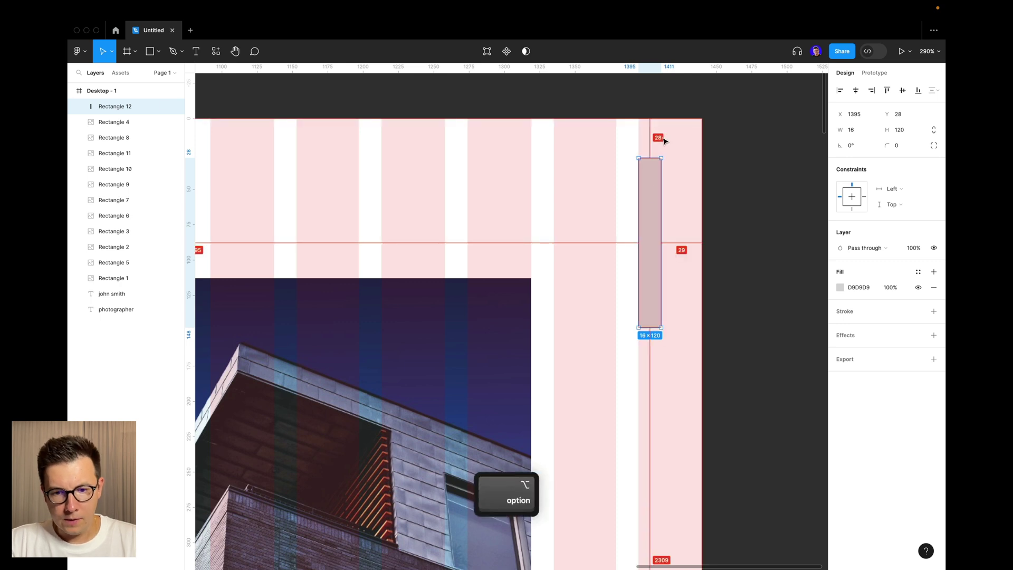
{"action": "key", "text": "Down"}
{"action": "key", "text": "Down"}
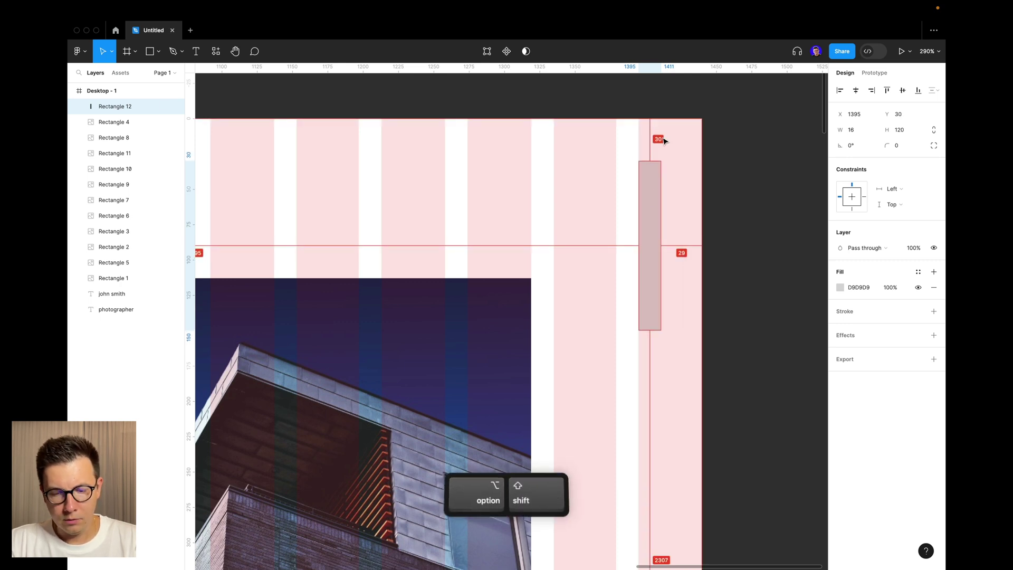
{"action": "key", "text": "shift+Down"}
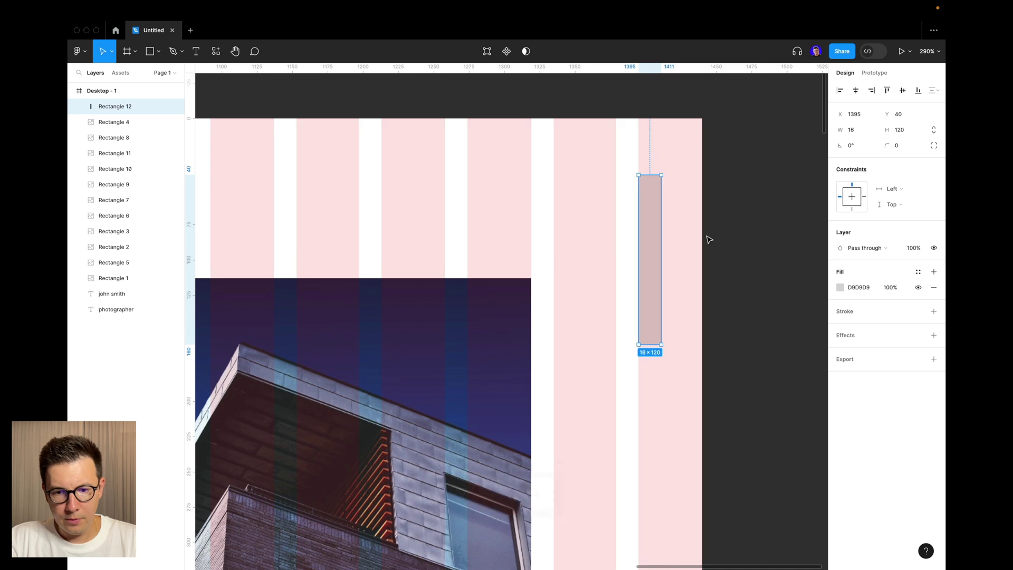
{"action": "left_click", "coordinate": [758, 235]}
{"action": "left_click", "coordinate": [653, 242]}
{"action": "key", "text": "alt"}
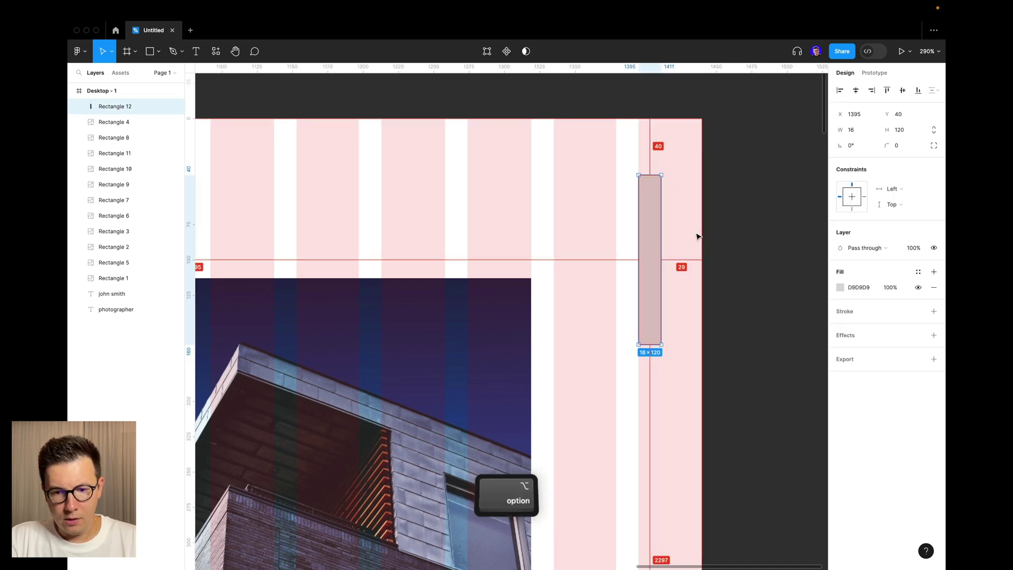
Step: Change the scrollbar rectangle's fill to black, 000000
{"action": "scroll", "coordinate": [698, 236], "scroll_direction": "down", "scroll_amount": 10}
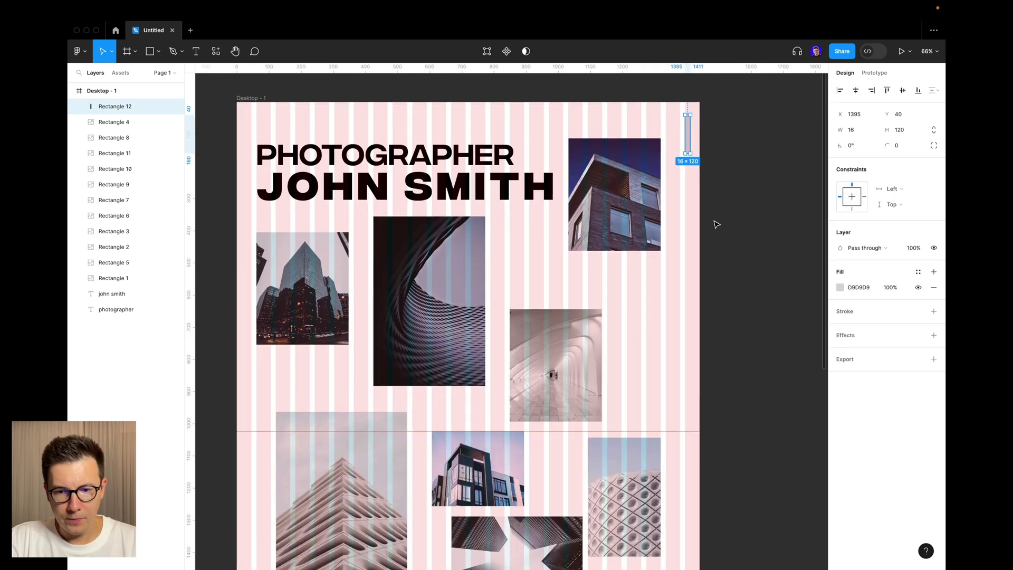
{"action": "scroll", "coordinate": [716, 222], "scroll_direction": "down", "scroll_amount": 2}
{"action": "left_click", "coordinate": [731, 109]}
{"action": "left_click", "coordinate": [731, 109]}
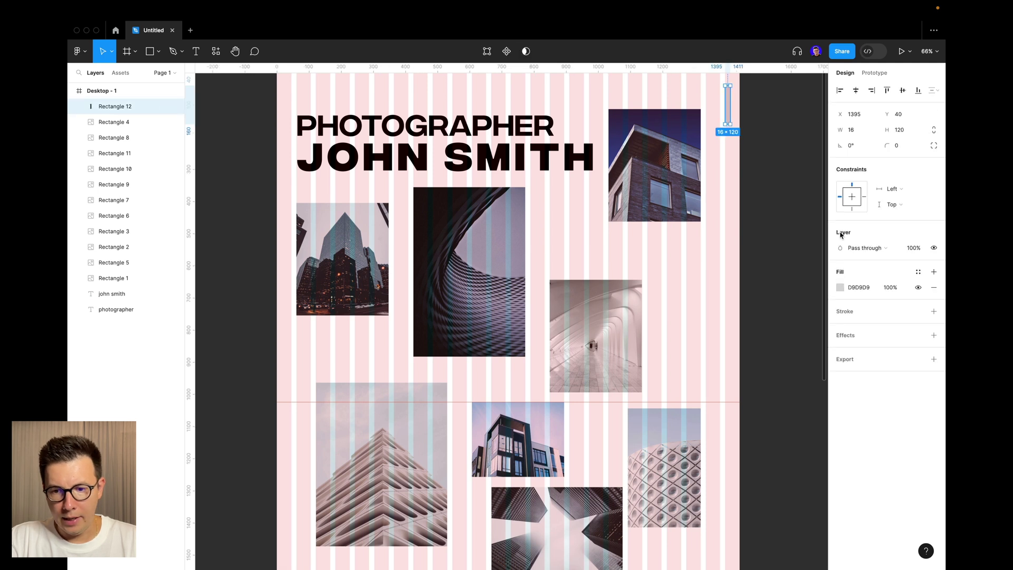
{"action": "left_click", "coordinate": [841, 288]}
{"action": "left_click", "coordinate": [713, 432]}
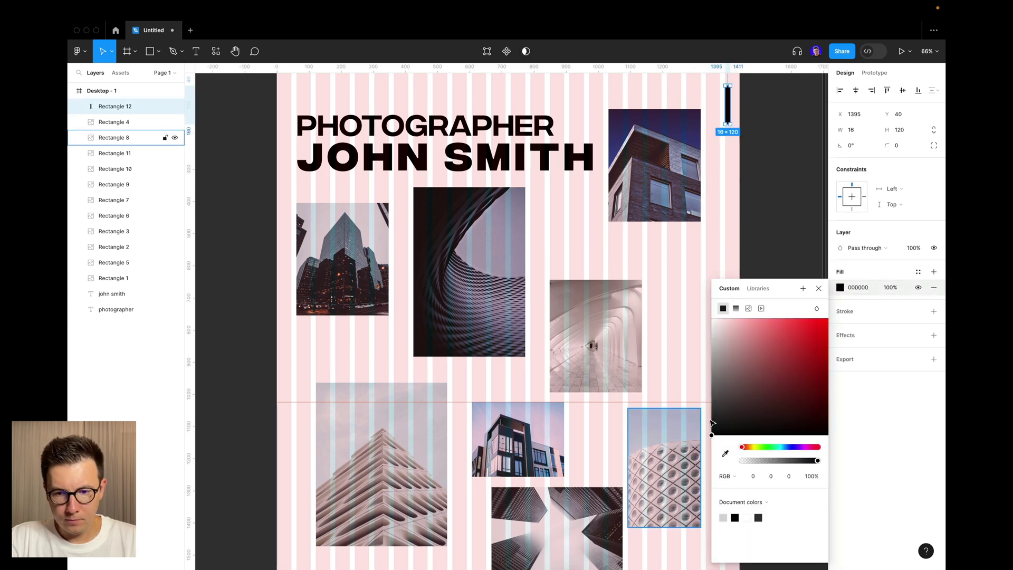
{"action": "left_click", "coordinate": [779, 165]}
Step: Review the placement and spacing of the images down the whole page
{"action": "scroll", "coordinate": [760, 148], "scroll_direction": "up", "scroll_amount": 3}
{"action": "scroll", "coordinate": [760, 147], "scroll_direction": "right", "scroll_amount": 3}
{"action": "scroll", "coordinate": [771, 145], "scroll_direction": "down", "scroll_amount": 3}
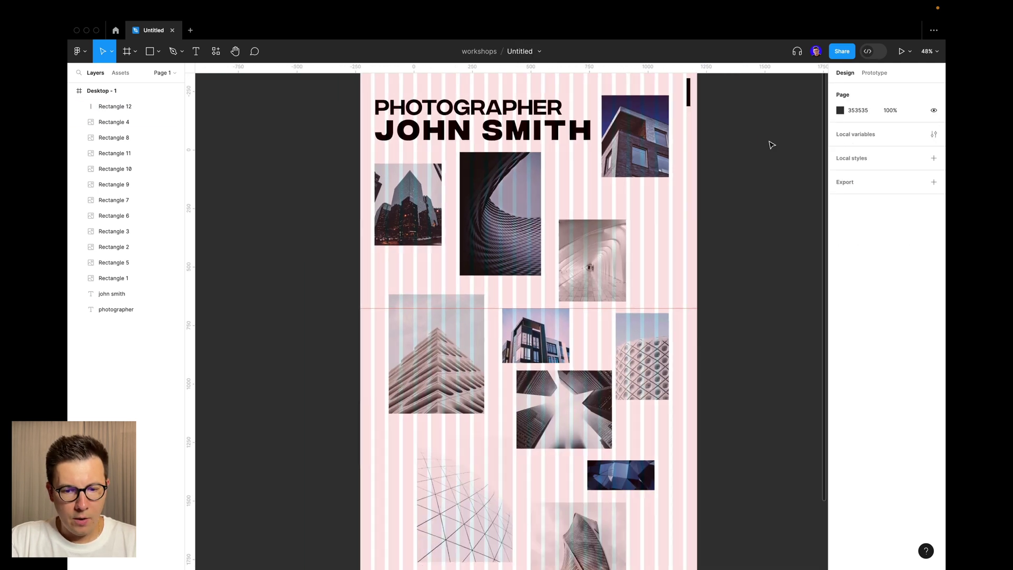
{"action": "scroll", "coordinate": [717, 147], "scroll_direction": "up", "scroll_amount": 5}
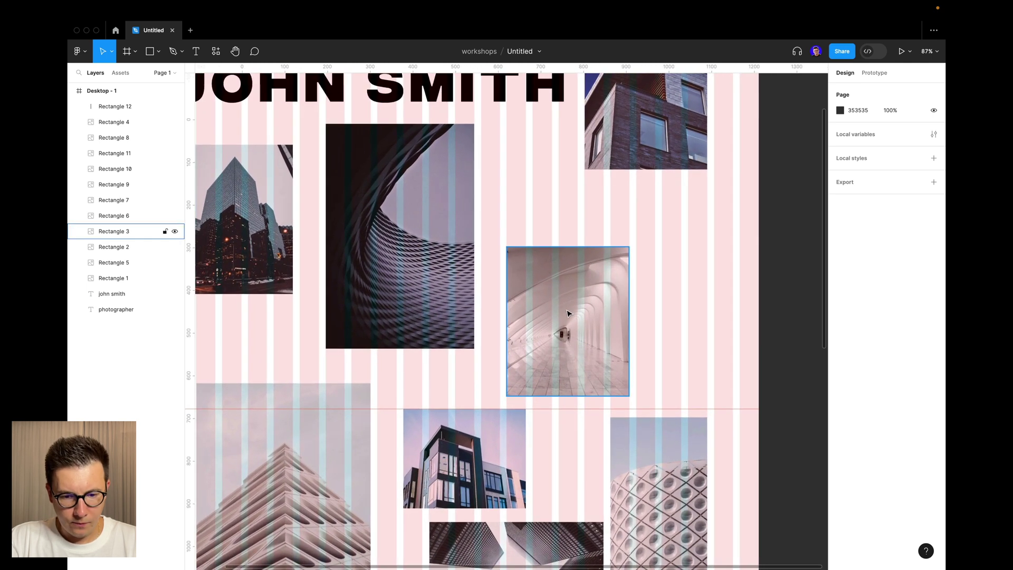
{"action": "left_click", "coordinate": [625, 277]}
{"action": "left_click", "coordinate": [648, 278]}
{"action": "scroll", "coordinate": [649, 285], "scroll_direction": "down", "scroll_amount": 5}
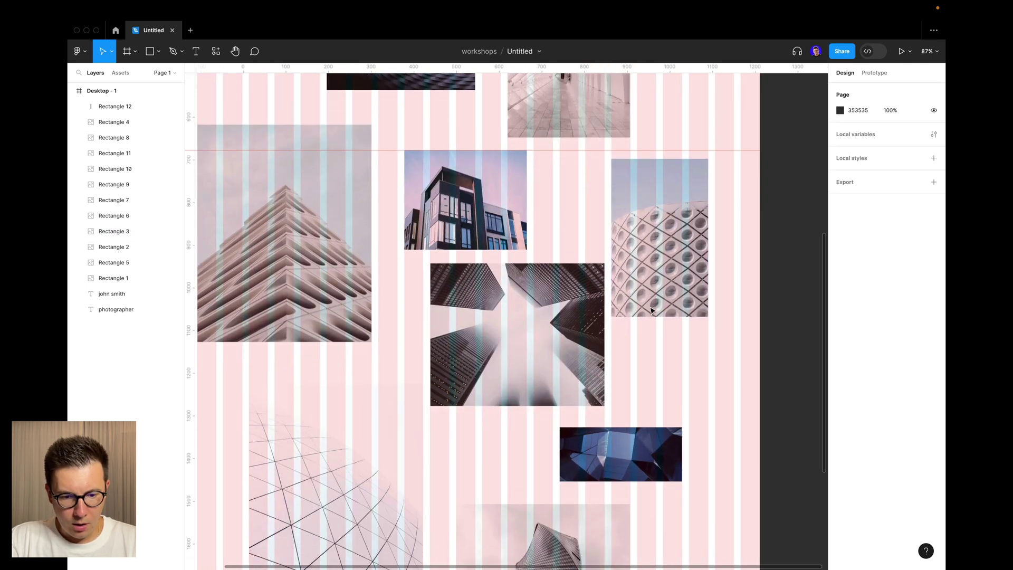
{"action": "scroll", "coordinate": [650, 311], "scroll_direction": "down", "scroll_amount": 5}
{"action": "scroll", "coordinate": [650, 310], "scroll_direction": "left", "scroll_amount": 4}
{"action": "left_click", "coordinate": [565, 278]}
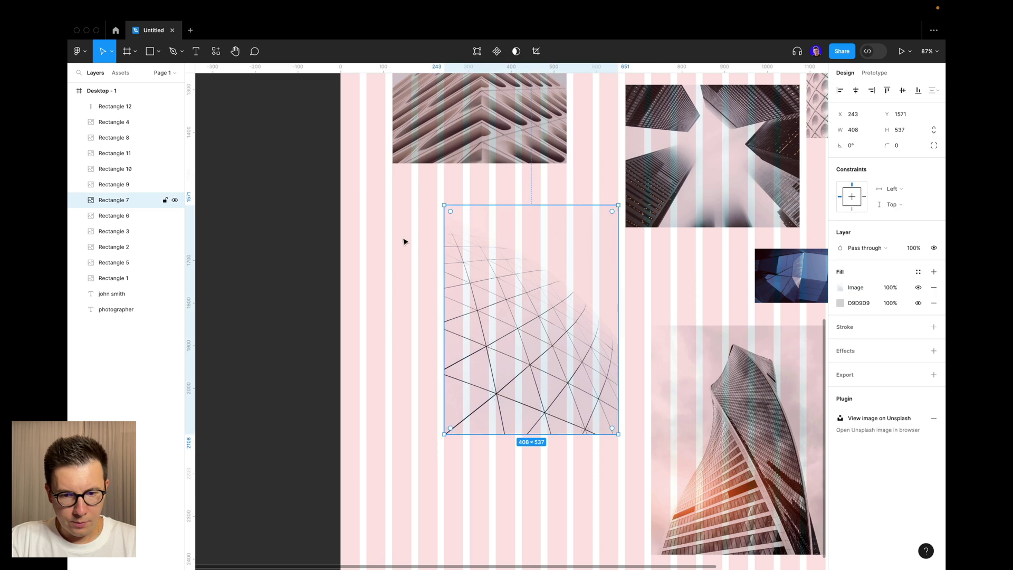
{"action": "scroll", "coordinate": [606, 223], "scroll_direction": "down", "scroll_amount": 3}
{"action": "scroll", "coordinate": [607, 223], "scroll_direction": "up", "scroll_amount": 10}
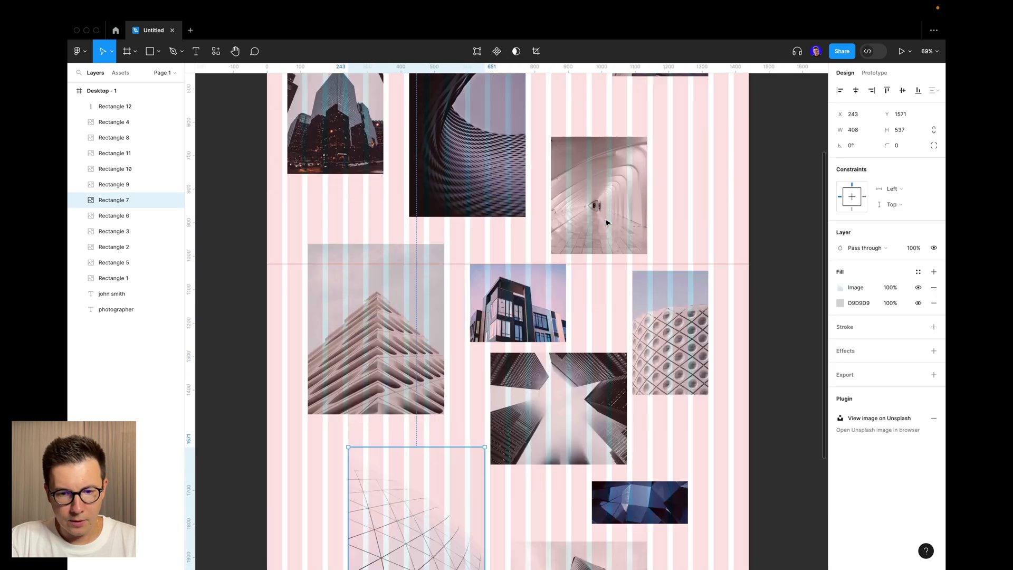
{"action": "scroll", "coordinate": [607, 223], "scroll_direction": "down", "scroll_amount": 1}
{"action": "scroll", "coordinate": [607, 223], "scroll_direction": "up", "scroll_amount": 2}
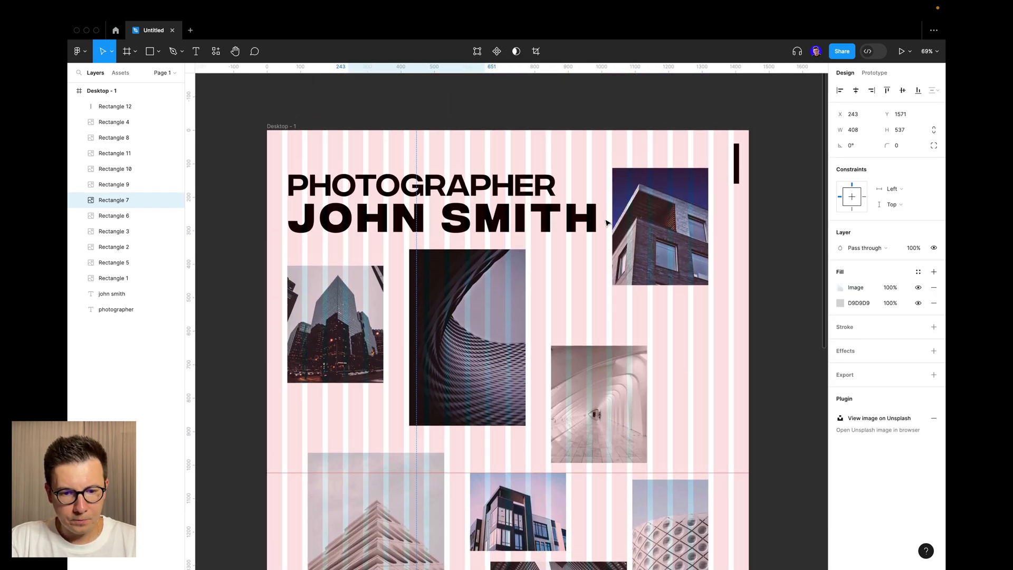
{"action": "scroll", "coordinate": [607, 223], "scroll_direction": "down", "scroll_amount": 2}
{"action": "scroll", "coordinate": [607, 221], "scroll_direction": "down", "scroll_amount": 2}
{"action": "scroll", "coordinate": [606, 224], "scroll_direction": "up", "scroll_amount": 3}
{"action": "scroll", "coordinate": [549, 197], "scroll_direction": "down", "scroll_amount": 1}
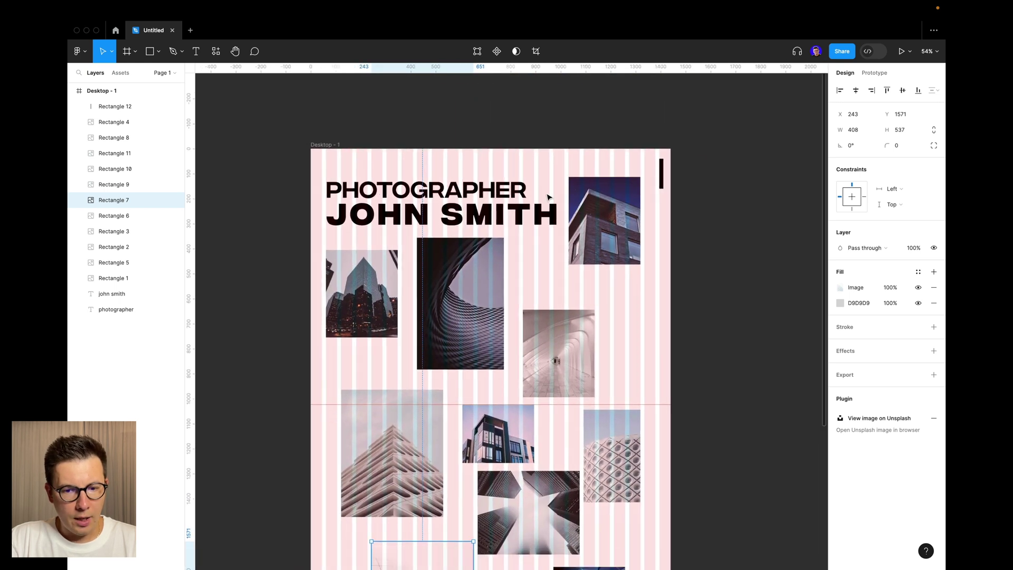
{"action": "scroll", "coordinate": [548, 197], "scroll_direction": "down", "scroll_amount": 3}
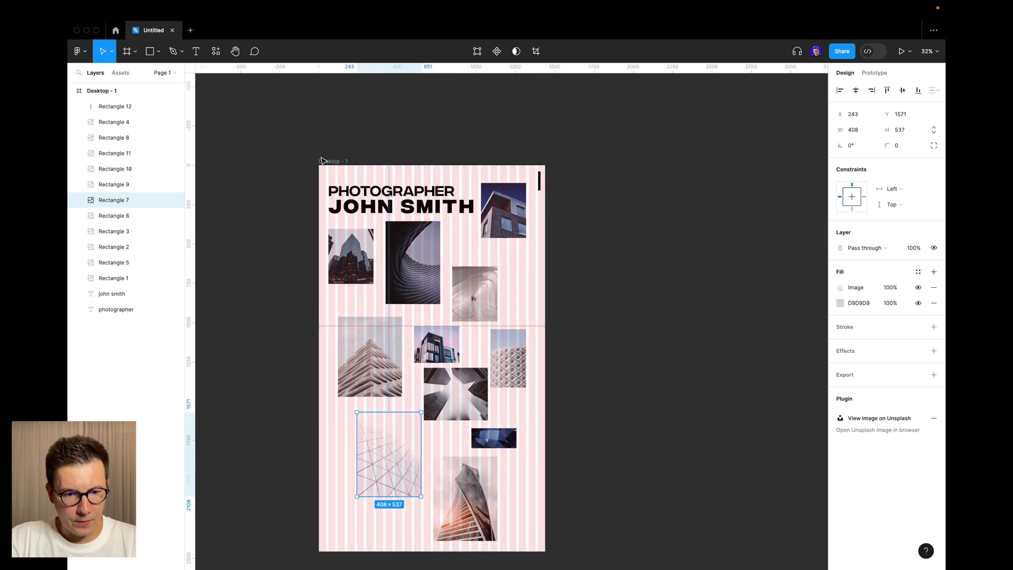
Step: Duplicate the Desktop - 1 frame and place the copy beside it at X 1512, Y -346
{"action": "left_click", "coordinate": [322, 160]}
{"action": "left_click_drag", "start_coordinate": [322, 160], "coordinate": [605, 160]}
{"action": "scroll", "coordinate": [642, 141], "scroll_direction": "right", "scroll_amount": 3}
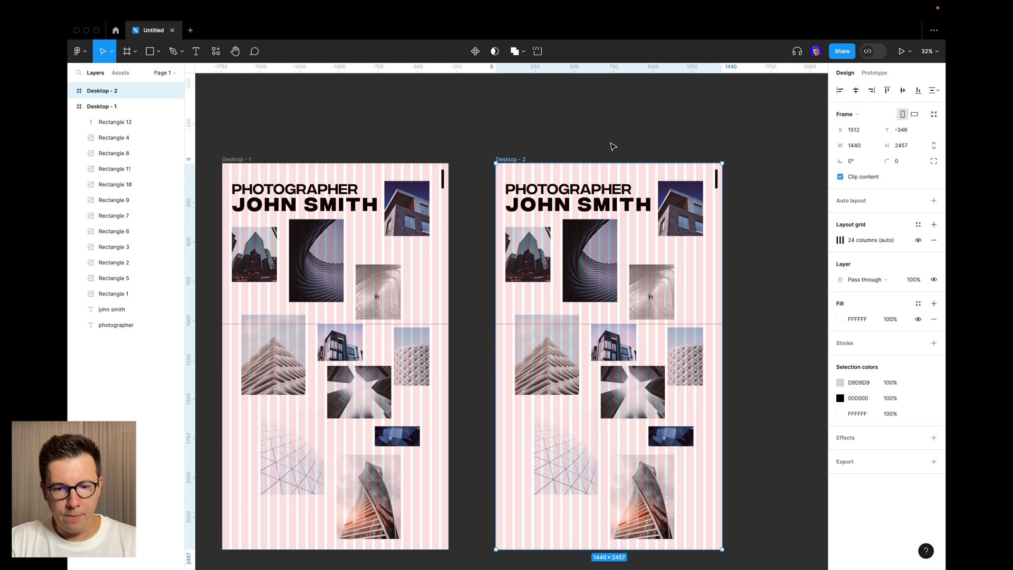
{"action": "scroll", "coordinate": [592, 241], "scroll_direction": "right", "scroll_amount": 3}
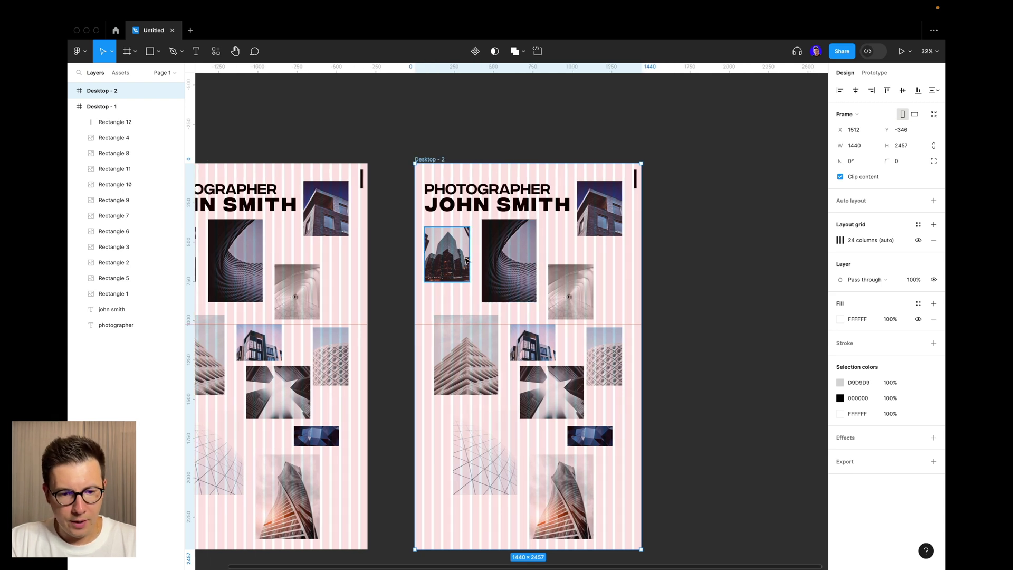
Step: Move both heading lines of the duplicate frame down together to the level of the skyscraper and curved facade images
{"action": "scroll", "coordinate": [528, 232], "scroll_direction": "up", "scroll_amount": 2}
{"action": "left_click", "coordinate": [517, 237]}
{"action": "left_click", "coordinate": [510, 222], "text": "shift"}
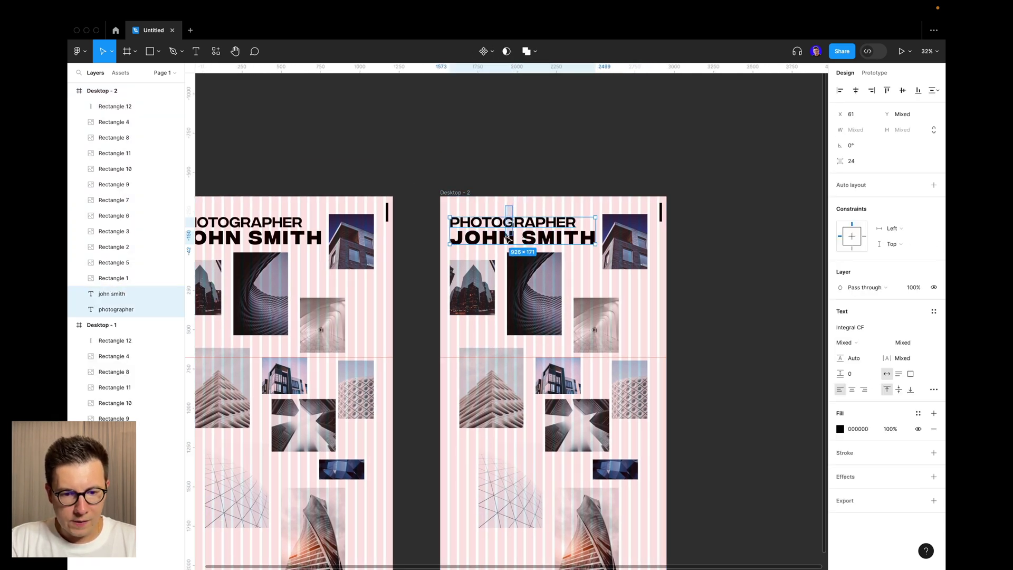
{"action": "key", "text": "shift+Down"}
{"action": "key", "text": "shift+Down"}
{"action": "key", "text": "shift+Down"}
{"action": "key", "text": "shift+Down"}
{"action": "key", "text": "shift+Down"}
{"action": "key", "text": "shift+Down"}
{"action": "key", "text": "shift+Down"}
{"action": "key", "text": "shift+Down"}
{"action": "key", "text": "shift+Down"}
{"action": "key", "text": "shift+Down"}
{"action": "key", "text": "shift+Down"}
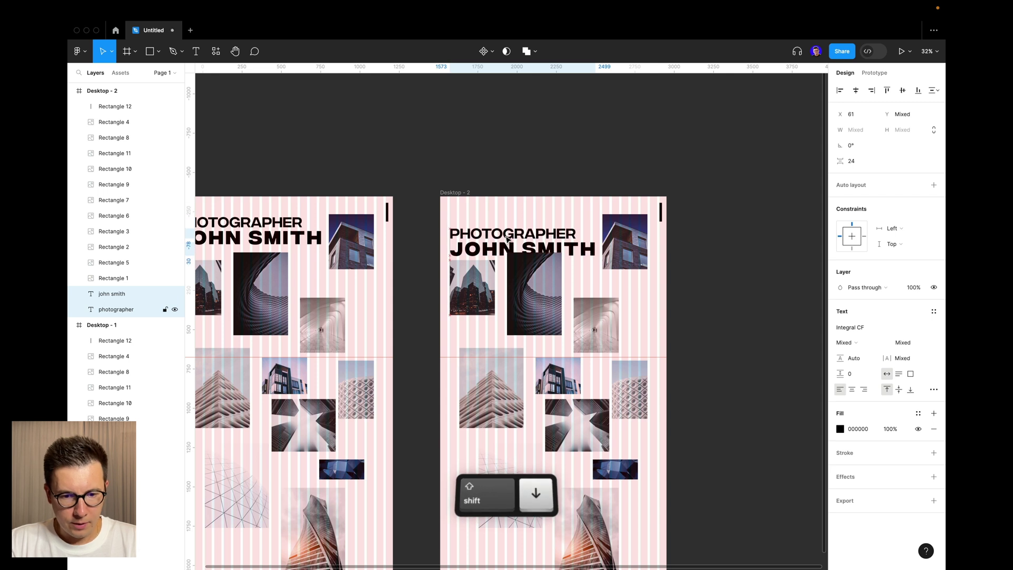
{"action": "key", "text": "shift+Down"}
{"action": "key", "text": "shift+Down"}
{"action": "key", "text": "shift+Down"}
{"action": "key", "text": "shift+Down"}
{"action": "key", "text": "shift+Down"}
{"action": "key", "text": "shift+Down"}
{"action": "key", "text": "shift+Down"}
{"action": "key", "text": "shift+Down"}
{"action": "key", "text": "shift+Down"}
{"action": "key", "text": "shift+Down"}
{"action": "key", "text": "shift+Down"}
{"action": "key", "text": "shift+Down"}
{"action": "key", "text": "shift+Down"}
{"action": "key", "text": "shift+Down"}
{"action": "key", "text": "shift+Down"}
{"action": "key", "text": "shift+Down"}
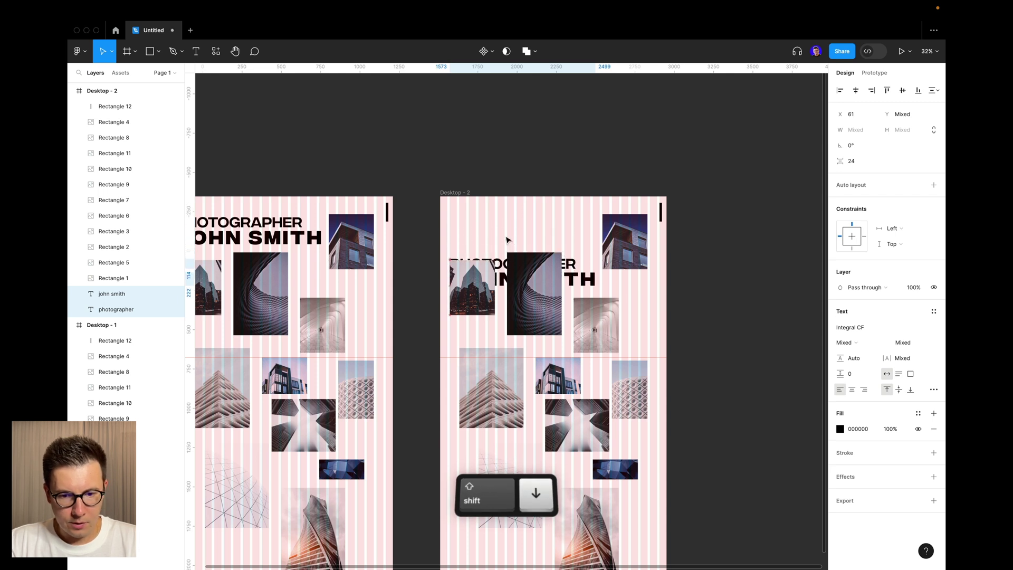
{"action": "key", "text": "shift+Up"}
{"action": "scroll", "coordinate": [635, 133], "scroll_direction": "up", "scroll_amount": 5}
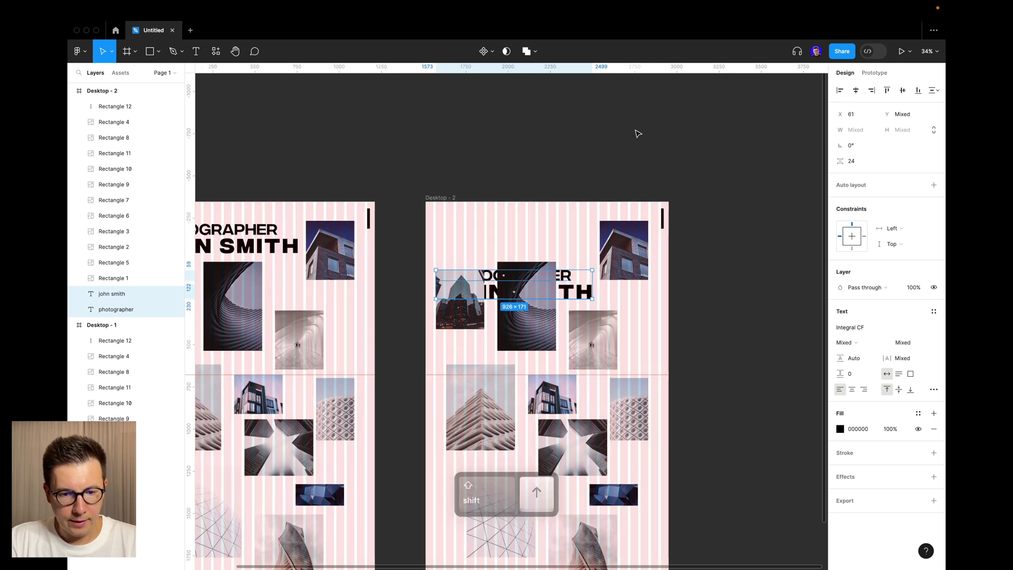
Step: Move the duplicate frame's skyscraper image up above the headings so that the frame's top edge crops it
{"action": "left_click", "coordinate": [625, 381]}
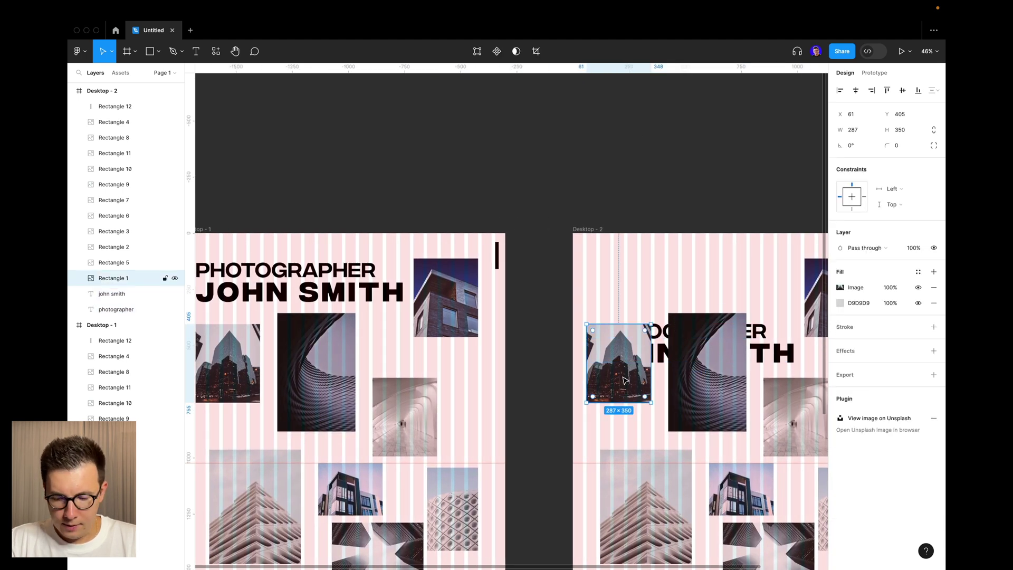
{"action": "key", "text": "shift+Up"}
{"action": "key", "text": "shift+Up"}
{"action": "key", "text": "shift+Up"}
{"action": "key", "text": "shift+Up"}
{"action": "key", "text": "shift+Up"}
{"action": "key", "text": "shift+Up"}
{"action": "key", "text": "shift+Up"}
{"action": "key", "text": "shift+Up"}
{"action": "key", "text": "shift+Up"}
{"action": "key", "text": "shift+Up"}
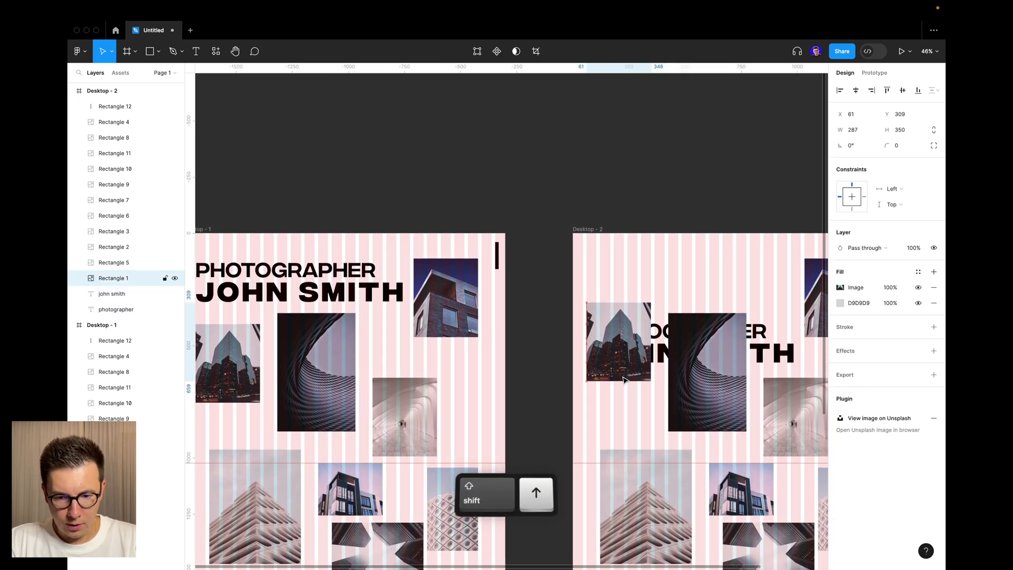
{"action": "key", "text": "shift+Up"}
{"action": "key", "text": "shift+Up"}
{"action": "key", "text": "shift+Up"}
{"action": "key", "text": "shift+Up"}
{"action": "key", "text": "shift+Up"}
{"action": "key", "text": "shift+Up"}
{"action": "key", "text": "shift+Up"}
{"action": "left_click_drag", "start_coordinate": [634, 347], "coordinate": [635, 250]}
Step: Move the curved facade image up to X 425, Y -456 and the stepped building image under the headings at X 122, Y 600
{"action": "left_click", "coordinate": [736, 416]}
{"action": "left_click_drag", "start_coordinate": [717, 428], "coordinate": [711, 246]}
{"action": "scroll", "coordinate": [643, 316], "scroll_direction": "down", "scroll_amount": 5}
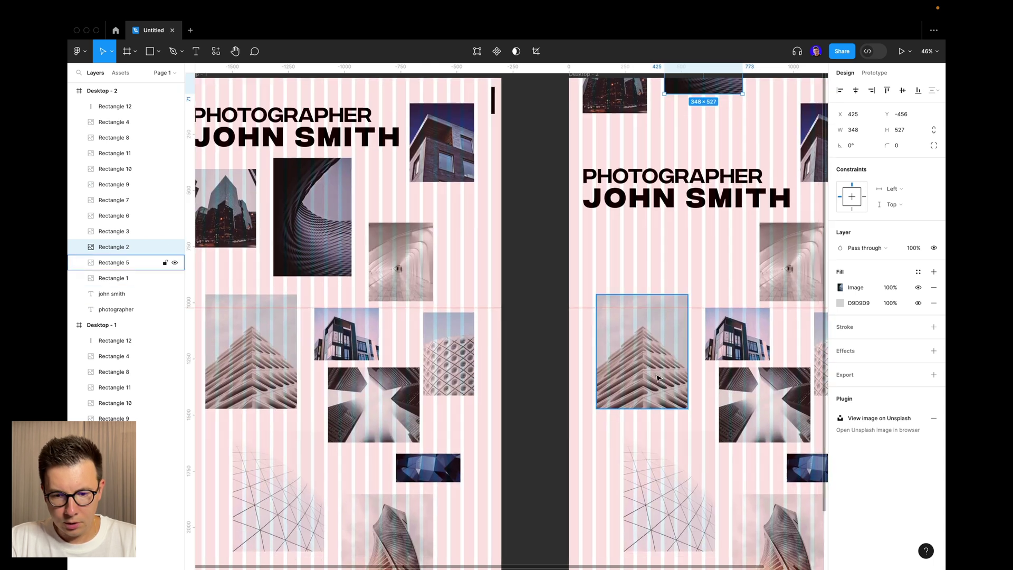
{"action": "left_click_drag", "start_coordinate": [667, 379], "coordinate": [669, 302]}
Step: Move the duplicate frame's white tunnel image and brick building image up above the headings, with the brick one overlapping the frame's top edge
{"action": "scroll", "coordinate": [643, 327], "scroll_direction": "right", "scroll_amount": 5}
{"action": "scroll", "coordinate": [644, 327], "scroll_direction": "up", "scroll_amount": 3}
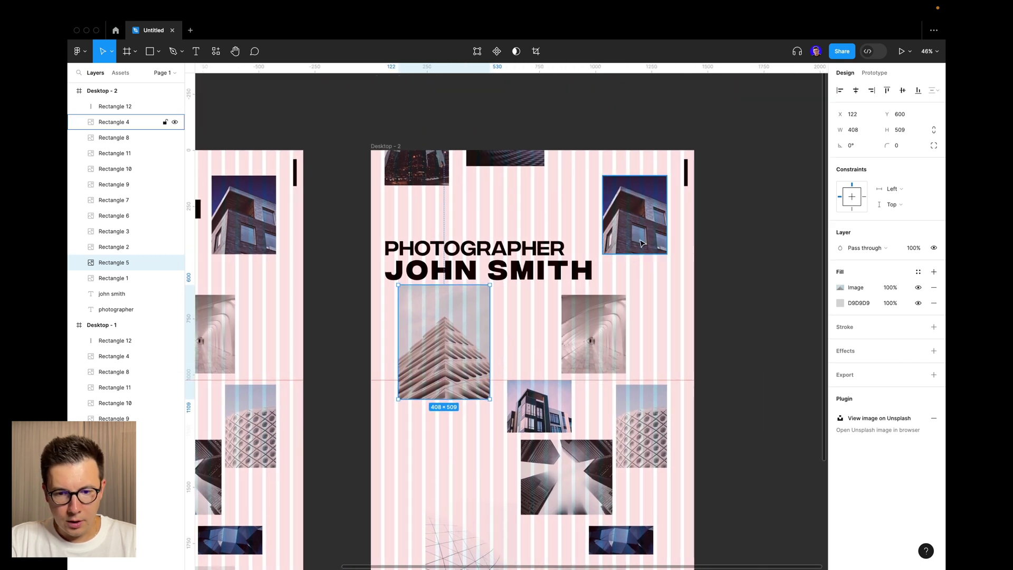
{"action": "left_click_drag", "start_coordinate": [606, 354], "coordinate": [647, 155]}
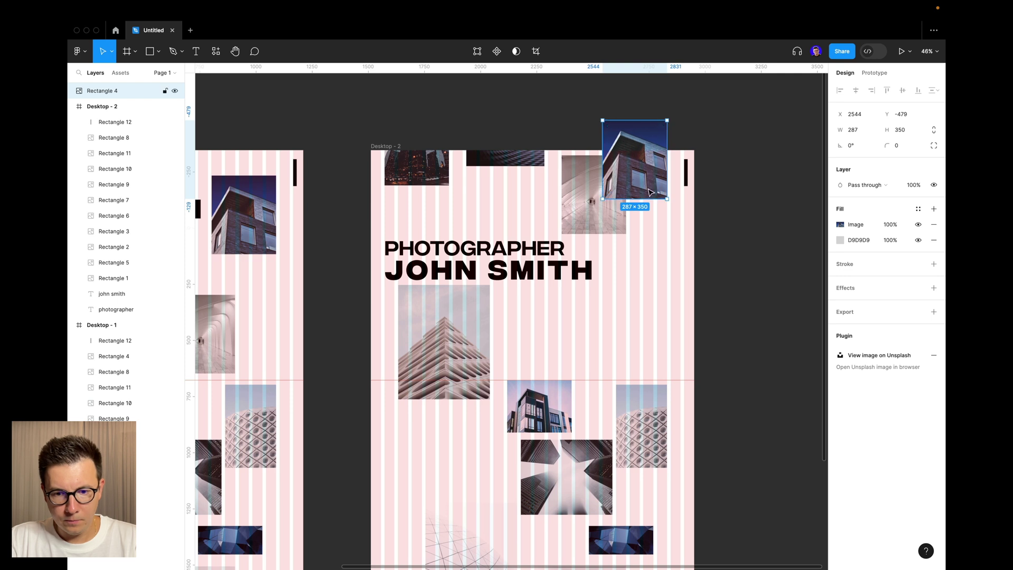
{"action": "left_click_drag", "start_coordinate": [650, 192], "coordinate": [651, 185]}
{"action": "scroll", "coordinate": [642, 287], "scroll_direction": "down", "scroll_amount": 5}
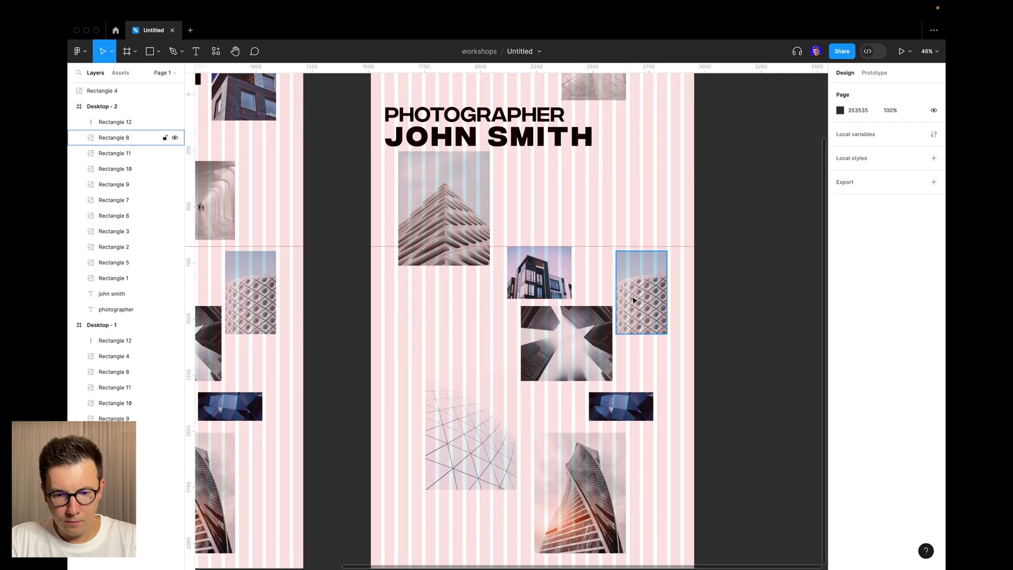
Step: Gather three images under the duplicate's headings: the dark apartment block, the stepped building at Y 659 and the upward skyscraper view at X 667, Y 690
{"action": "left_click_drag", "start_coordinate": [555, 284], "coordinate": [555, 190]}
{"action": "left_click_drag", "start_coordinate": [465, 195], "coordinate": [485, 233]}
{"action": "scroll", "coordinate": [527, 285], "scroll_direction": "up", "scroll_amount": 3}
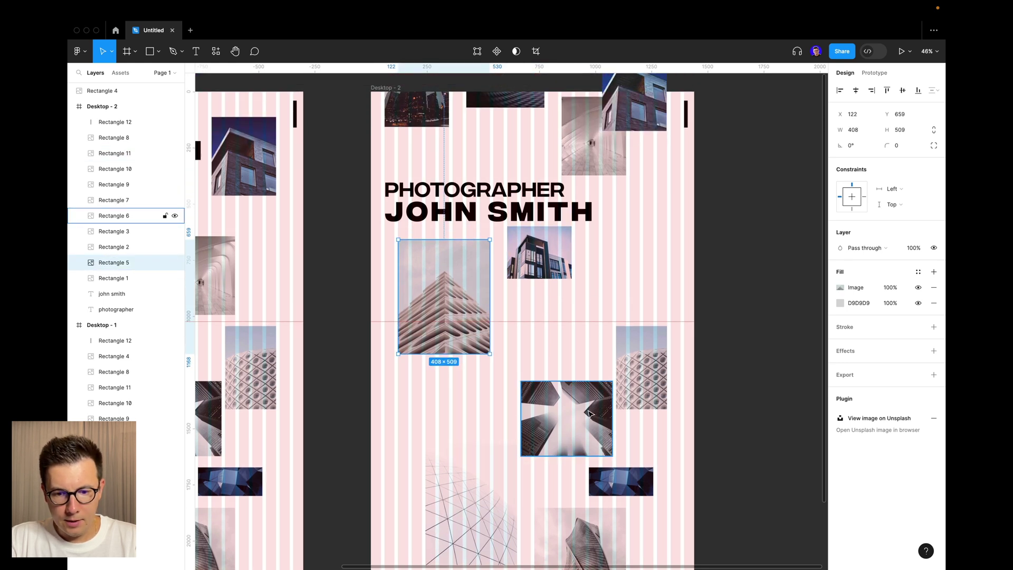
{"action": "left_click_drag", "start_coordinate": [590, 414], "coordinate": [588, 299]}
{"action": "scroll", "coordinate": [589, 394], "scroll_direction": "up", "scroll_amount": 3}
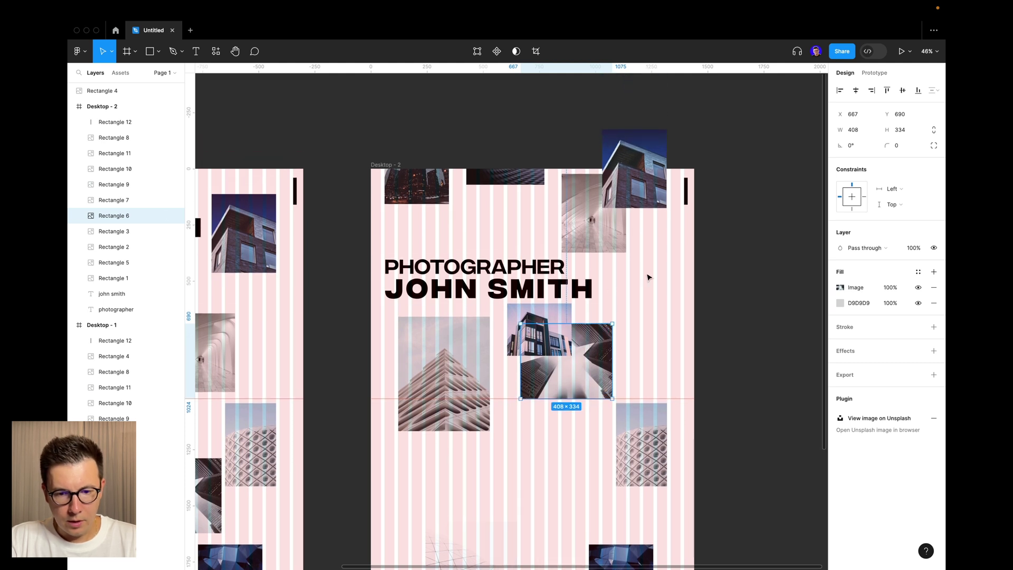
Step: Move the skyscraper, curved facade, tunnel and brick building images up together until they lie completely above the Desktop - 2 frame
{"action": "left_click_drag", "start_coordinate": [662, 243], "coordinate": [409, 182]}
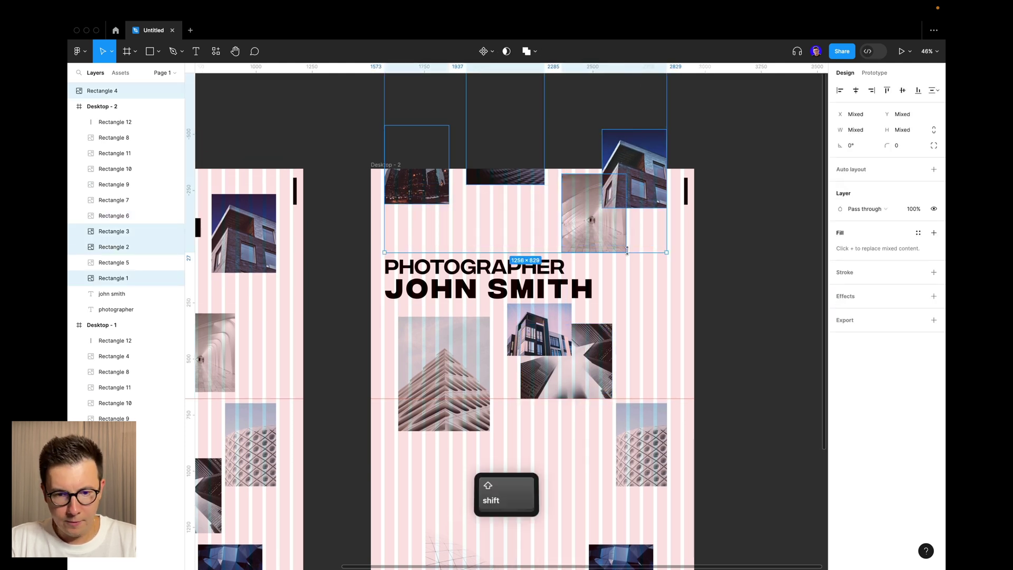
{"action": "key", "text": "shift+Up"}
{"action": "key", "text": "shift+Up"}
{"action": "key", "text": "shift+Up"}
{"action": "key", "text": "shift+Up"}
{"action": "key", "text": "shift+Up"}
{"action": "key", "text": "shift+Up"}
{"action": "key", "text": "shift+Up"}
{"action": "key", "text": "shift+Up"}
{"action": "key", "text": "shift+Up"}
{"action": "key", "text": "shift+Up"}
{"action": "key", "text": "shift+Up"}
{"action": "key", "text": "shift+Up"}
{"action": "key", "text": "shift+Up"}
{"action": "key", "text": "shift+Up"}
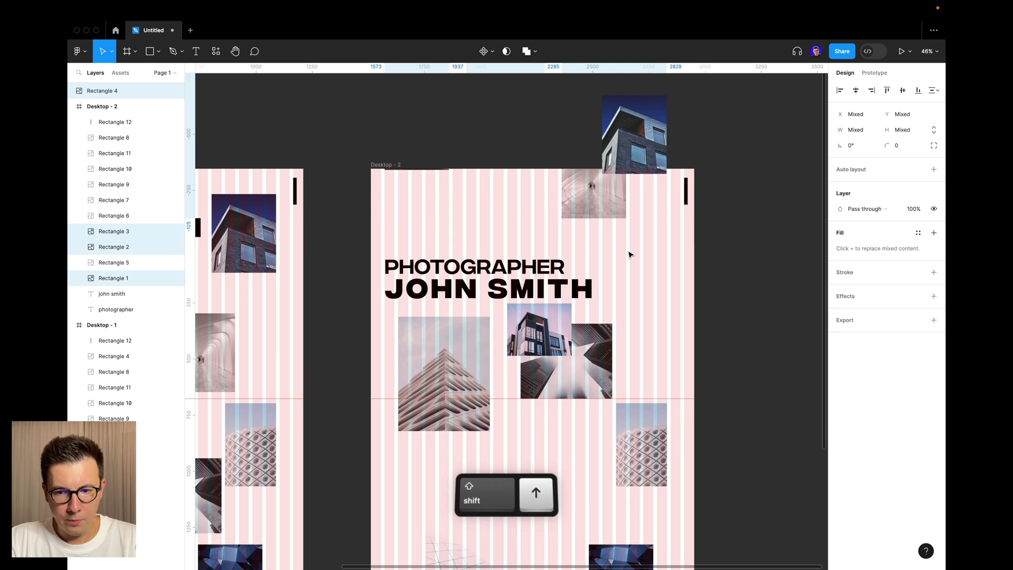
{"action": "key", "text": "shift+Up"}
{"action": "key", "text": "shift+Up"}
{"action": "key", "text": "shift+Up"}
{"action": "key", "text": "shift+Up"}
{"action": "key", "text": "shift+Up"}
{"action": "key", "text": "shift+Up"}
{"action": "key", "text": "shift+Up"}
{"action": "key", "text": "shift+Up"}
{"action": "key", "text": "shift+Up"}
{"action": "key", "text": "shift+Up"}
{"action": "key", "text": "shift+Up"}
{"action": "key", "text": "shift+Up"}
{"action": "key", "text": "shift+Up"}
{"action": "key", "text": "shift+Up"}
{"action": "key", "text": "shift+Up"}
{"action": "key", "text": "shift+Up"}
{"action": "key", "text": "shift+Up"}
{"action": "key", "text": "shift+Up"}
{"action": "key", "text": "shift+Up"}
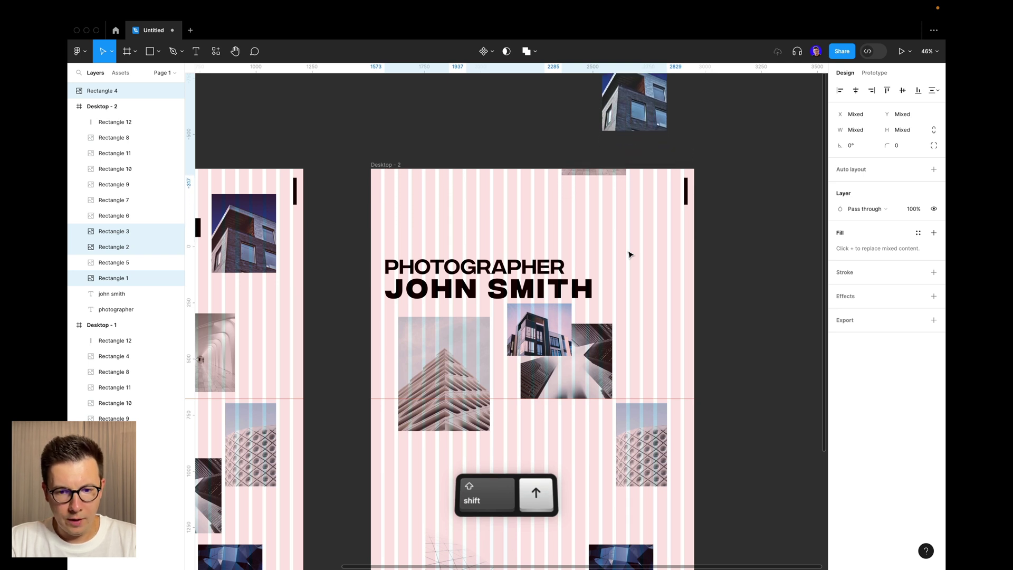
{"action": "key", "text": "shift+Up"}
{"action": "key", "text": "shift+Up"}
{"action": "key", "text": "shift+Up"}
{"action": "key", "text": "shift+Up"}
{"action": "key", "text": "shift+Up"}
{"action": "key", "text": "shift+Up"}
{"action": "key", "text": "shift+Up"}
{"action": "key", "text": "shift+Up"}
{"action": "key", "text": "shift+Up"}
{"action": "key", "text": "shift+Up"}
{"action": "key", "text": "shift+Up"}
{"action": "key", "text": "shift+Up"}
{"action": "key", "text": "shift+Up"}
{"action": "key", "text": "shift+Up"}
{"action": "key", "text": "shift+Up"}
{"action": "key", "text": "shift+Up"}
{"action": "key", "text": "shift+Up"}
{"action": "key", "text": "shift+Up"}
{"action": "key", "text": "shift+Up"}
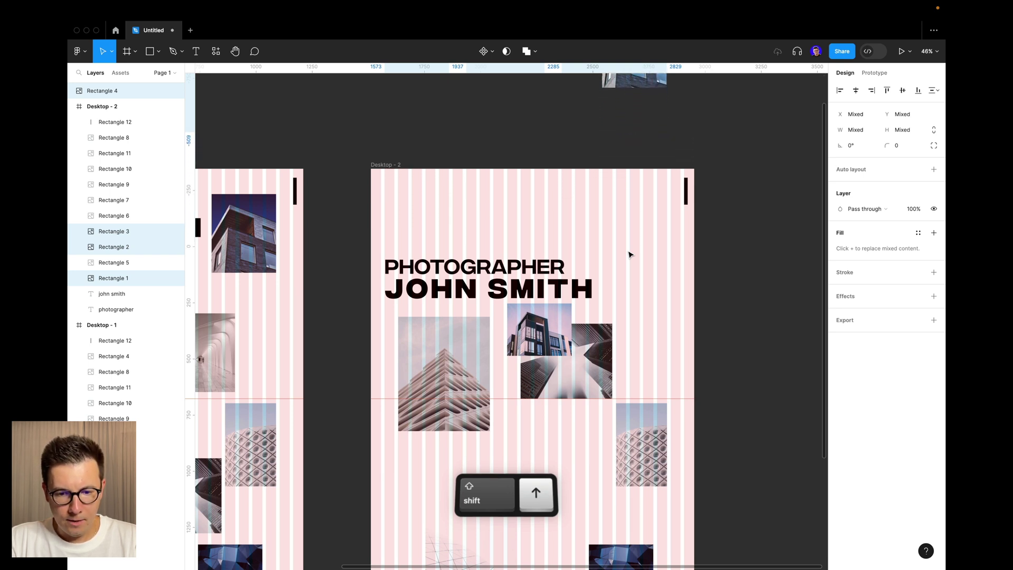
{"action": "key", "text": "shift+Up"}
{"action": "key", "text": "shift+Up"}
Step: Move the glass lattice, blue faceted and twisted tower images of Desktop - 2 up together to the area around the headings
{"action": "scroll", "coordinate": [627, 255], "scroll_direction": "down", "scroll_amount": 5}
{"action": "scroll", "coordinate": [618, 369], "scroll_direction": "down", "scroll_amount": 1}
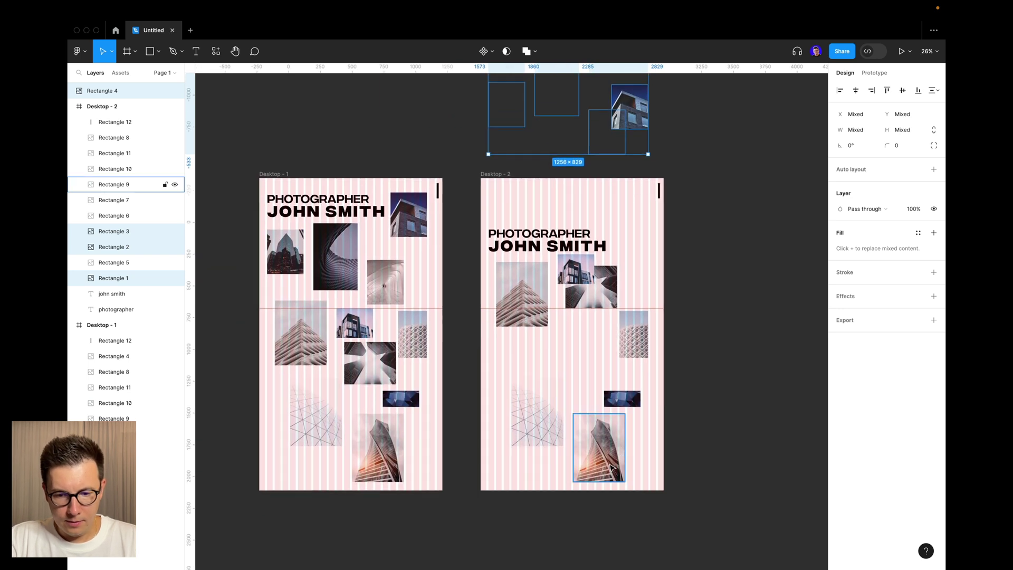
{"action": "left_click_drag", "start_coordinate": [612, 467], "coordinate": [609, 414]}
{"action": "key", "text": "super+z"}
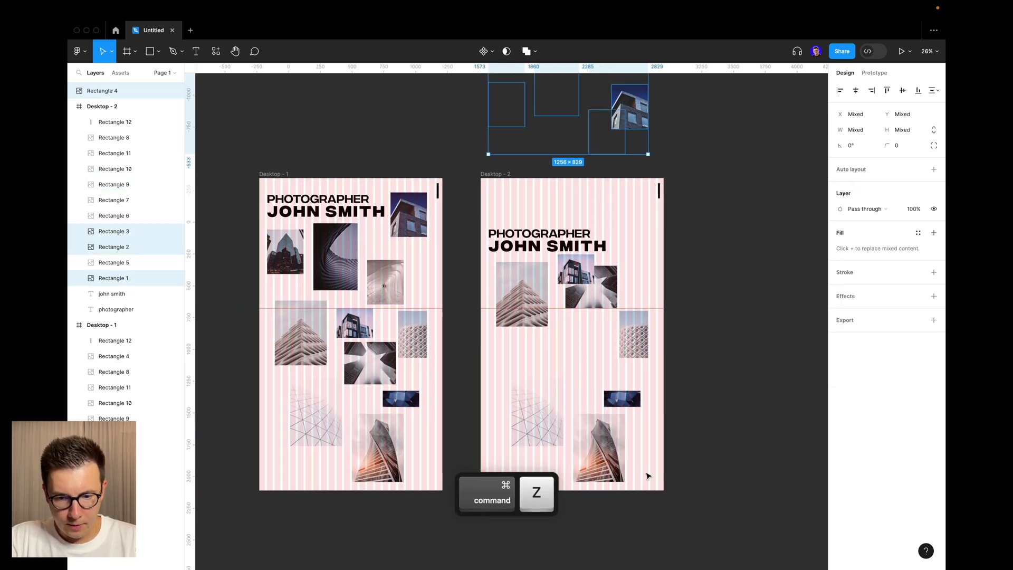
{"action": "left_click_drag", "start_coordinate": [648, 477], "coordinate": [546, 373]}
{"action": "key", "text": "shift+Up"}
{"action": "key", "text": "shift+Up"}
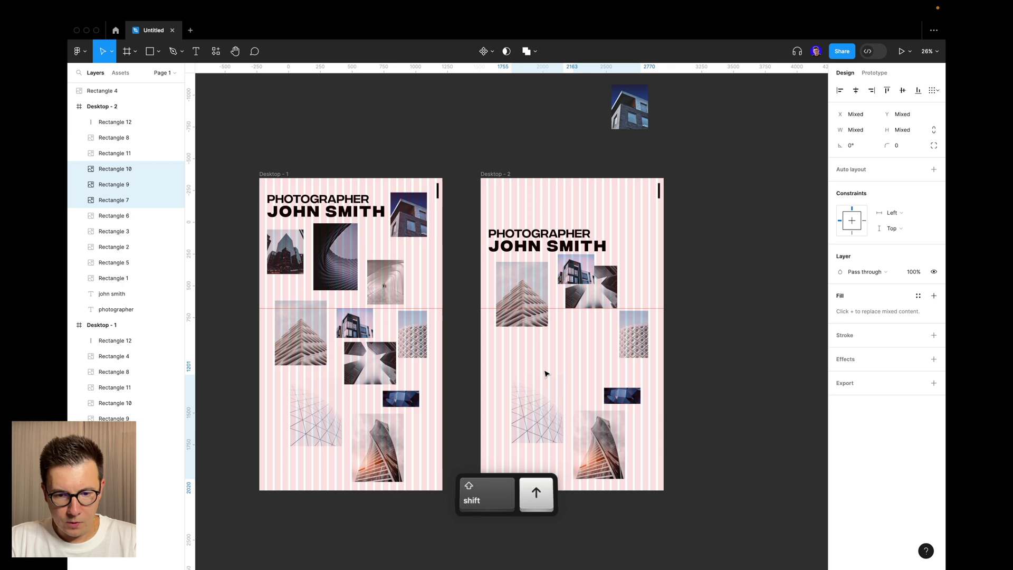
{"action": "key", "text": "shift+Up"}
{"action": "key", "text": "shift+Up"}
{"action": "key", "text": "shift+Up"}
{"action": "key", "text": "shift+Up"}
{"action": "key", "text": "shift+Up"}
{"action": "key", "text": "shift+Up"}
{"action": "key", "text": "shift+Up"}
{"action": "key", "text": "shift+Up"}
{"action": "key", "text": "shift+Up"}
{"action": "key", "text": "shift+Up"}
{"action": "key", "text": "shift+Up"}
{"action": "key", "text": "shift+Up"}
{"action": "key", "text": "shift+Up"}
{"action": "key", "text": "shift+Up"}
{"action": "key", "text": "shift+Up"}
{"action": "key", "text": "shift+Up"}
{"action": "key", "text": "shift+Up"}
{"action": "key", "text": "shift+Up"}
{"action": "key", "text": "shift+Up"}
{"action": "key", "text": "shift+Up"}
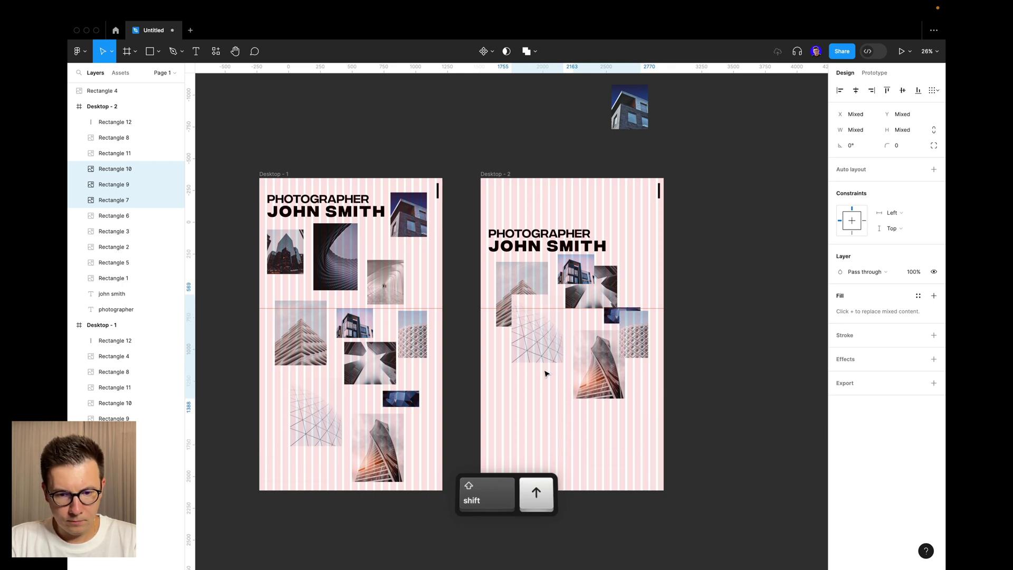
{"action": "key", "text": "shift+Up"}
{"action": "key", "text": "shift+Up"}
{"action": "key", "text": "shift+Up"}
{"action": "key", "text": "shift+Up"}
{"action": "key", "text": "shift+Up"}
{"action": "key", "text": "shift+Up"}
{"action": "key", "text": "shift+Up"}
{"action": "key", "text": "shift+Up"}
{"action": "key", "text": "shift+Up"}
{"action": "key", "text": "shift+Up"}
{"action": "key", "text": "shift+Up"}
{"action": "key", "text": "shift+Up"}
{"action": "key", "text": "shift+Up"}
{"action": "key", "text": "shift+Up"}
{"action": "key", "text": "shift+Up"}
{"action": "key", "text": "shift+Up"}
{"action": "key", "text": "shift+Up"}
{"action": "key", "text": "shift+Up"}
{"action": "key", "text": "shift+Up"}
{"action": "key", "text": "shift+Up"}
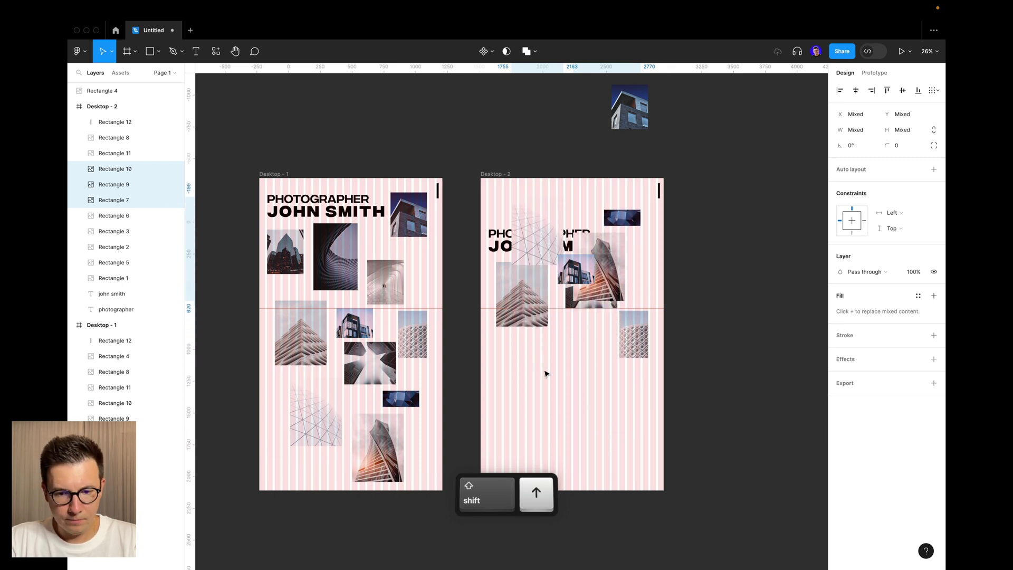
Step: Put the detached brick building image, Rectangle 4, back inside the Desktop - 2 frame in the layer order
{"action": "scroll", "coordinate": [546, 374], "scroll_direction": "up", "scroll_amount": 2}
{"action": "left_click", "coordinate": [653, 332]}
{"action": "left_click", "coordinate": [630, 180]}
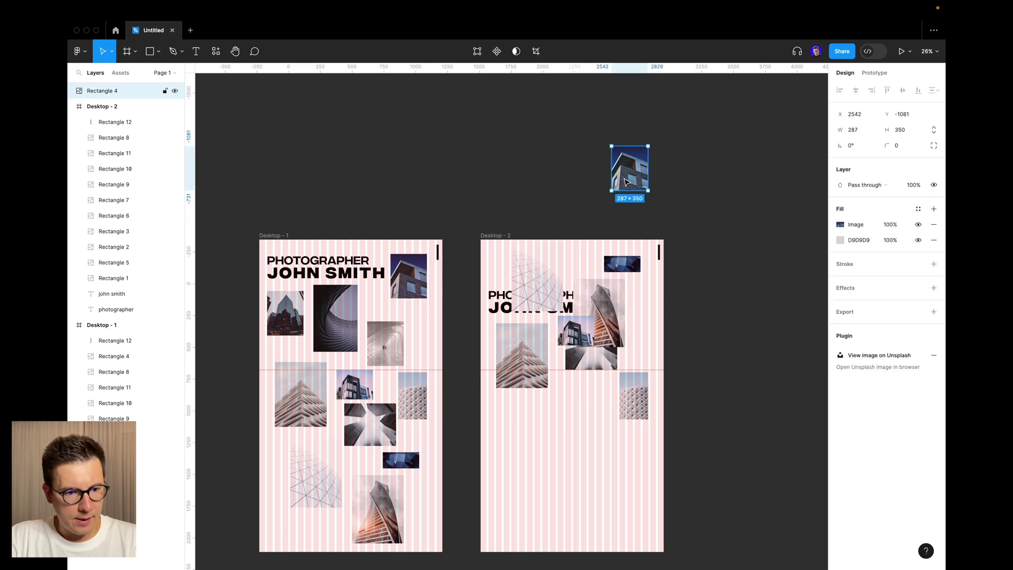
{"action": "left_click_drag", "start_coordinate": [106, 113], "coordinate": [107, 114]}
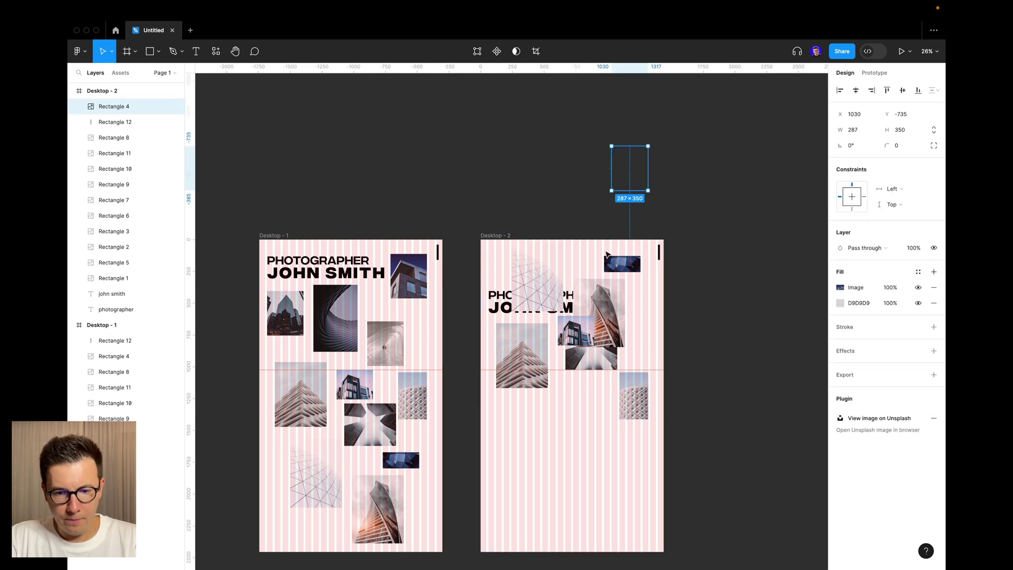
Step: Move the twisted tower image in Desktop - 2 straight up to X 728, Y 21
{"action": "left_click", "coordinate": [581, 304]}
{"action": "left_click", "coordinate": [616, 328]}
{"action": "key", "text": "shift+Up"}
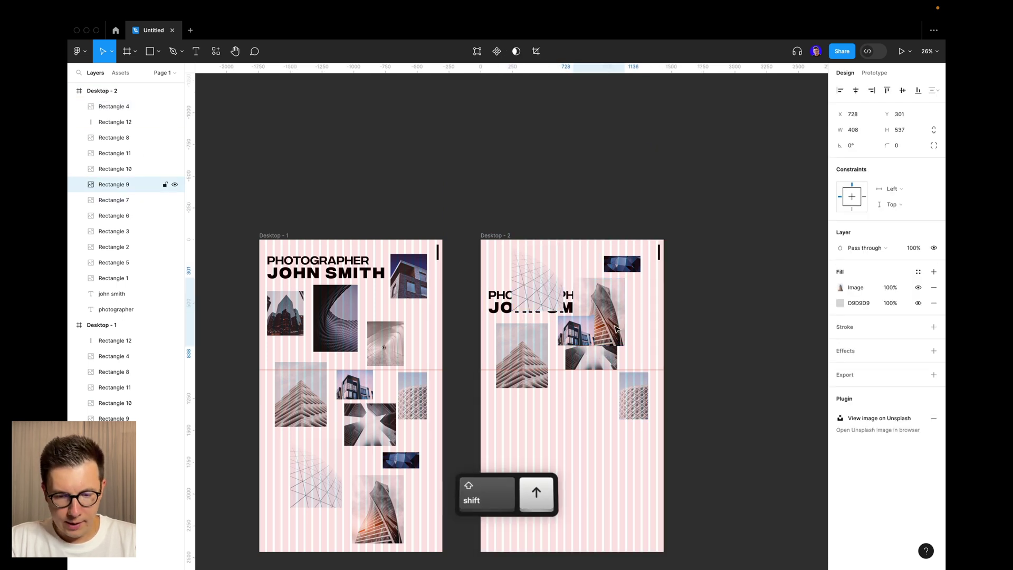
{"action": "key", "text": "shift+Up"}
{"action": "key", "text": "shift+Up"}
{"action": "key", "text": "shift+Up"}
{"action": "key", "text": "shift+Up"}
{"action": "key", "text": "shift+Up"}
{"action": "key", "text": "shift+Up"}
{"action": "key", "text": "shift+Up"}
{"action": "key", "text": "shift+Up"}
{"action": "key", "text": "shift+Up"}
{"action": "key", "text": "shift+Up"}
{"action": "key", "text": "shift+Up"}
{"action": "key", "text": "shift+Up"}
{"action": "key", "text": "shift+Up"}
{"action": "key", "text": "shift+Up"}
{"action": "key", "text": "shift+Up"}
{"action": "key", "text": "shift+Up"}
{"action": "key", "text": "shift+Up"}
{"action": "key", "text": "shift+Up"}
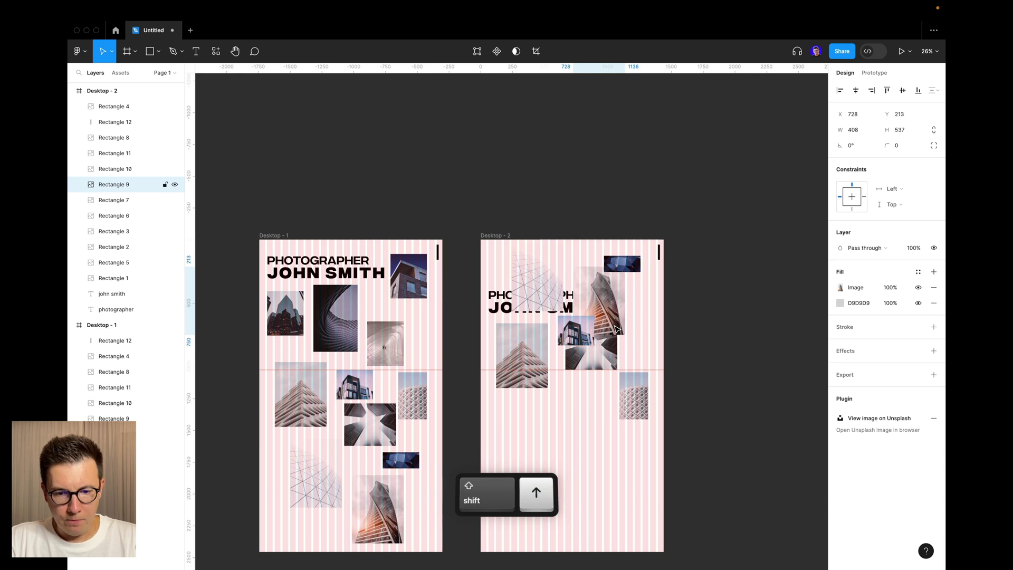
{"action": "key", "text": "shift+Up"}
{"action": "key", "text": "shift+Up"}
{"action": "key", "text": "shift+Up"}
{"action": "key", "text": "shift+Up"}
{"action": "key", "text": "shift+Up"}
{"action": "key", "text": "shift+Up"}
{"action": "key", "text": "shift+Up"}
{"action": "key", "text": "shift+Up"}
{"action": "key", "text": "shift+Up"}
{"action": "key", "text": "shift+Up"}
{"action": "key", "text": "shift+Up"}
{"action": "key", "text": "shift+Up"}
{"action": "key", "text": "shift+Up"}
{"action": "key", "text": "shift+Up"}
{"action": "key", "text": "shift+Up"}
{"action": "key", "text": "shift+Up"}
{"action": "key", "text": "shift+Up"}
{"action": "key", "text": "shift+Up"}
{"action": "key", "text": "shift+Up"}
{"action": "key", "text": "shift+Up"}
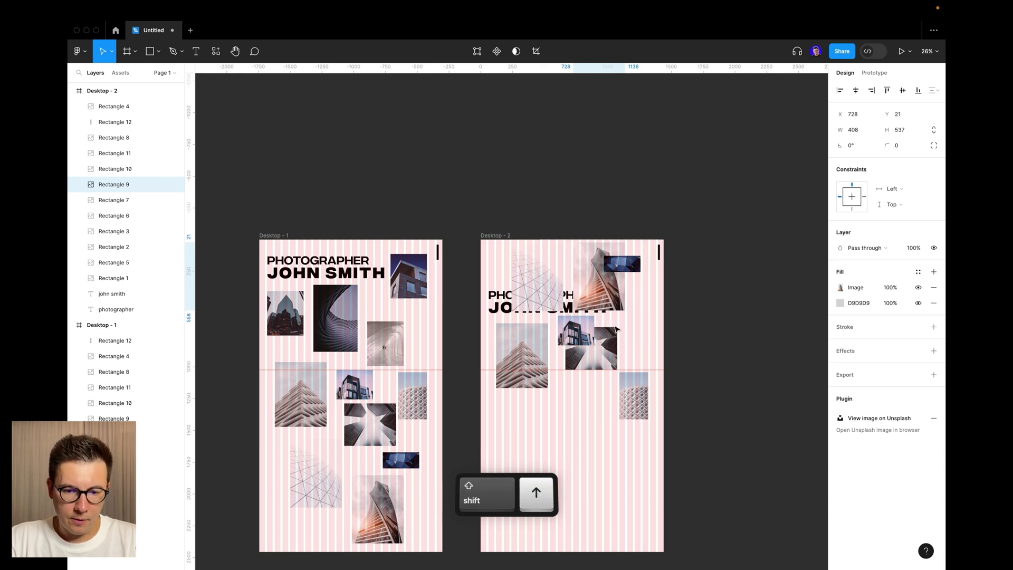
Step: Move the twisted tower image in Desktop - 2 straight up until it lies completely above the frame
{"action": "key", "text": "shift+Up"}
{"action": "key", "text": "shift+Up"}
{"action": "key", "text": "shift+Up"}
{"action": "key", "text": "shift+Up"}
{"action": "key", "text": "shift+Up"}
{"action": "key", "text": "shift+Up"}
{"action": "key", "text": "shift+Up"}
{"action": "key", "text": "shift+Up"}
{"action": "key", "text": "shift+Up"}
{"action": "key", "text": "shift+Up"}
{"action": "key", "text": "shift+Up"}
{"action": "key", "text": "shift+Up"}
{"action": "key", "text": "shift+Up"}
{"action": "key", "text": "shift+Up"}
{"action": "key", "text": "shift+Up"}
{"action": "key", "text": "shift+Up"}
{"action": "key", "text": "shift+Up"}
{"action": "key", "text": "shift+Up"}
{"action": "key", "text": "shift+Up"}
{"action": "key", "text": "shift+Up"}
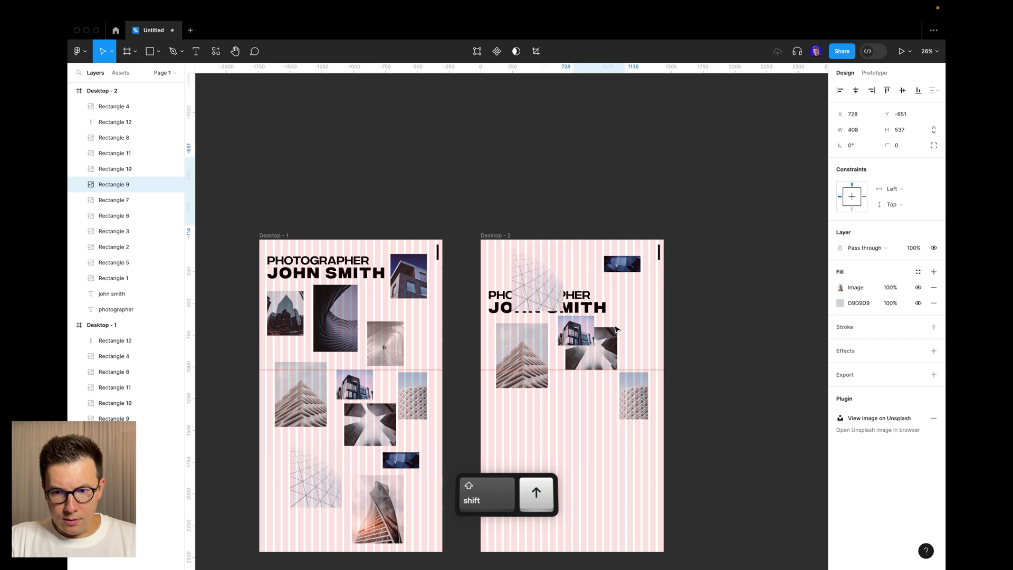
Step: Move the glass lattice image in Desktop - 2 straight up until its upper half extends past the frame's top edge
{"action": "left_click", "coordinate": [542, 282]}
{"action": "key", "text": "shift+Up"}
{"action": "key", "text": "shift+Up"}
{"action": "key", "text": "shift+Up"}
{"action": "key", "text": "shift+Up"}
{"action": "key", "text": "shift+Up"}
{"action": "key", "text": "shift+Up"}
{"action": "key", "text": "shift+Up"}
{"action": "key", "text": "shift+Up"}
{"action": "key", "text": "shift+Up"}
{"action": "key", "text": "shift+Up"}
{"action": "key", "text": "shift+Up"}
{"action": "key", "text": "shift+Up"}
{"action": "key", "text": "shift+Up"}
{"action": "key", "text": "shift+Up"}
{"action": "key", "text": "shift+Up"}
{"action": "key", "text": "shift+Up"}
{"action": "key", "text": "shift+Up"}
{"action": "key", "text": "shift+Up"}
{"action": "key", "text": "shift+Up"}
{"action": "key", "text": "shift+Up"}
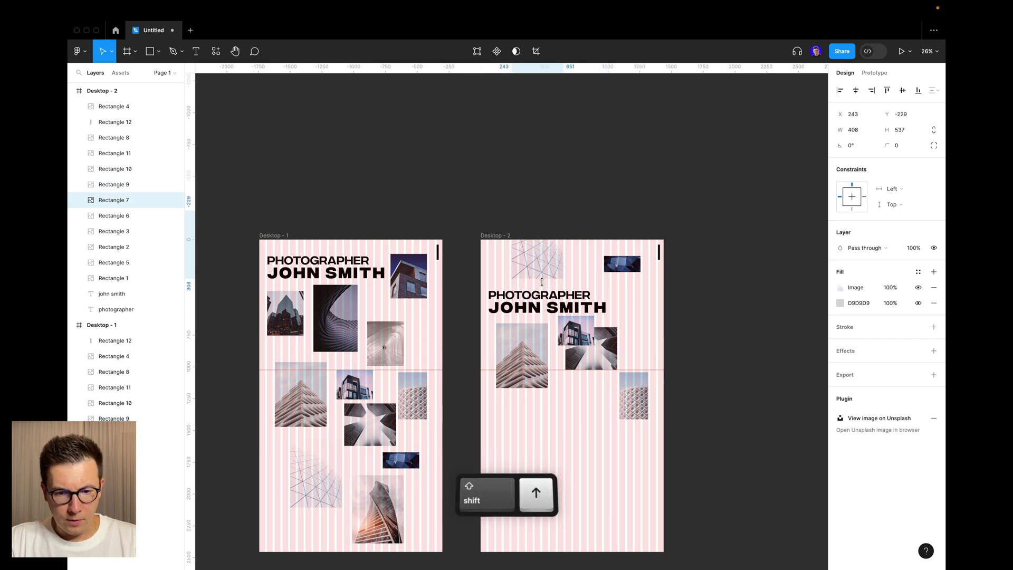
Step: In Desktop - 2, move the blue faceted image up to Y -191 and the honeycomb facade image up to X 1090, Y 40
{"action": "left_click", "coordinate": [629, 265]}
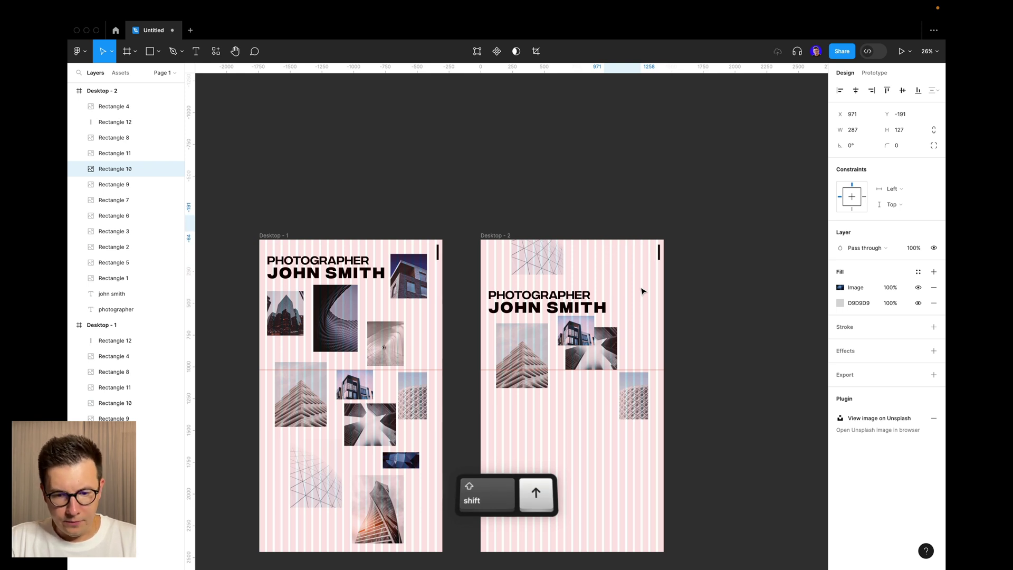
{"action": "left_click", "coordinate": [643, 410]}
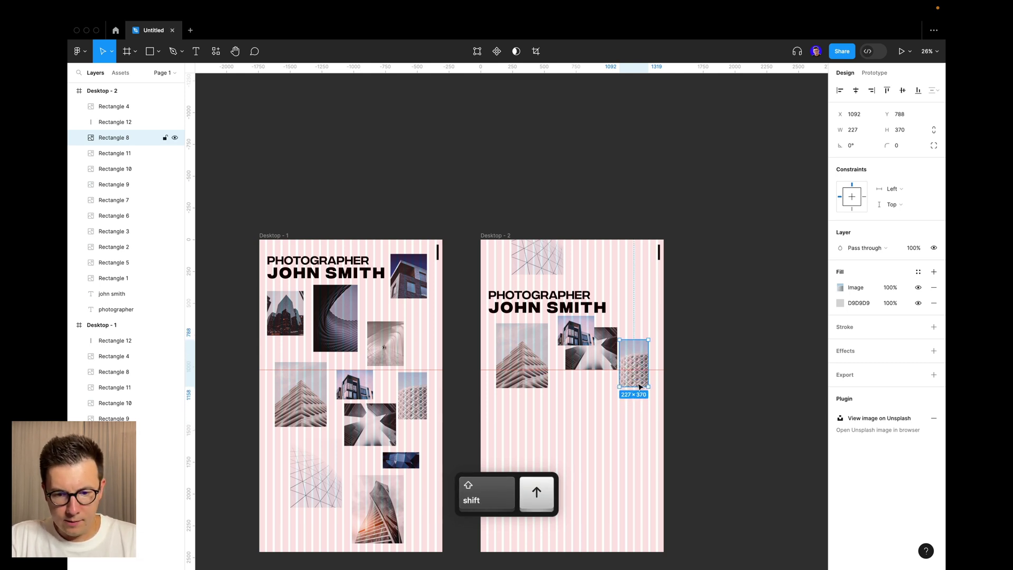
{"action": "left_click_drag", "start_coordinate": [637, 367], "coordinate": [637, 291]}
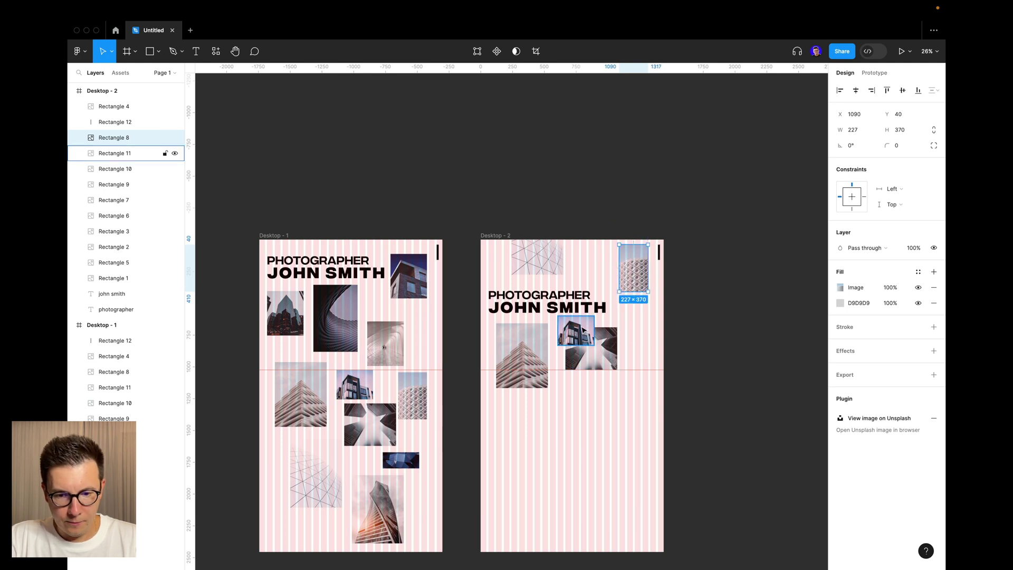
Step: Move the black modern building image, Rectangle 11, in Desktop - 2 straight up to X 607, Y 112
{"action": "left_click_drag", "start_coordinate": [585, 343], "coordinate": [589, 285]}
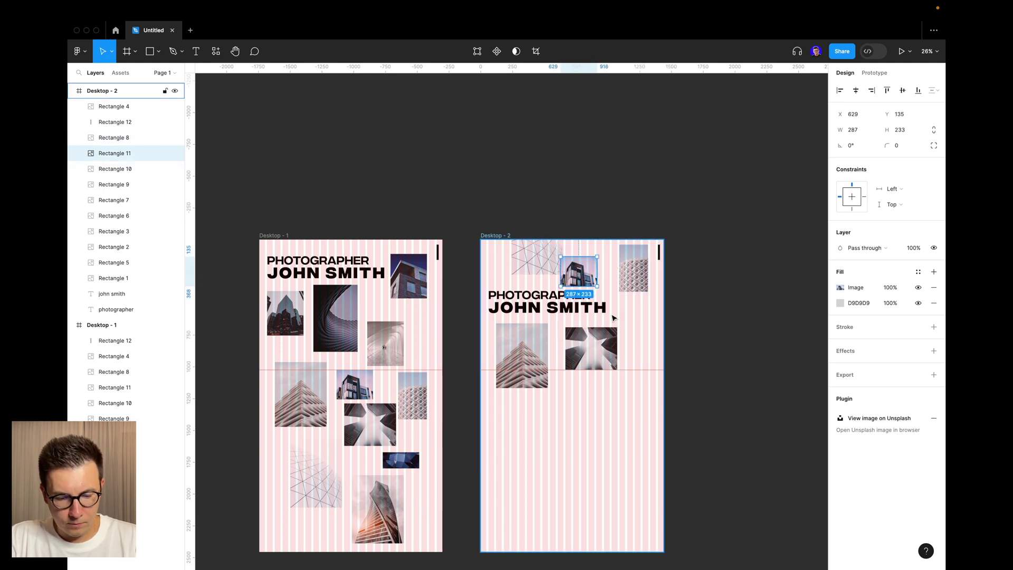
{"action": "key", "text": "super+z"}
{"action": "scroll", "coordinate": [587, 342], "scroll_direction": "up", "scroll_amount": 3}
{"action": "left_click", "coordinate": [575, 341]}
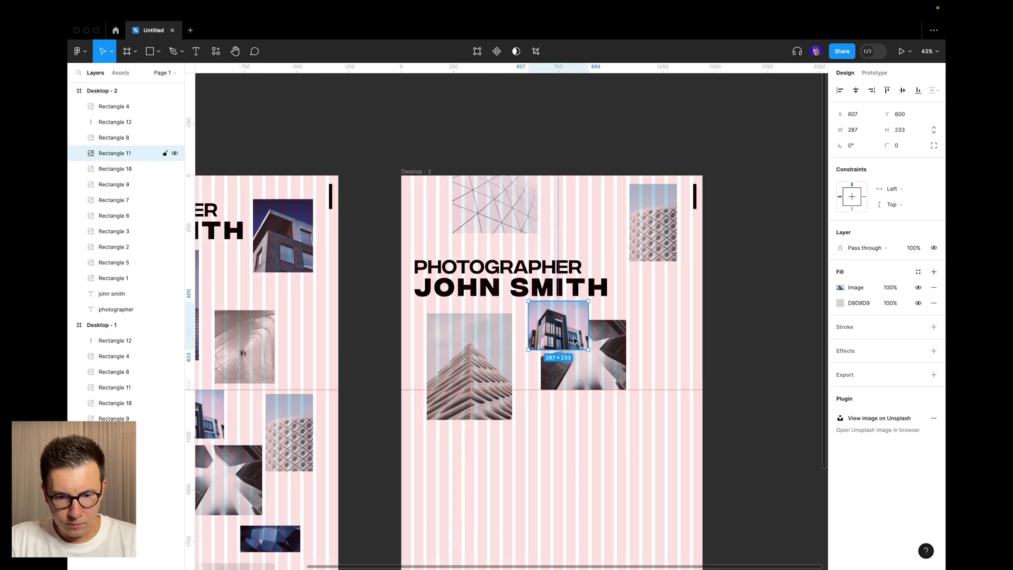
{"action": "key", "text": "shift+Up"}
{"action": "key", "text": "shift+Up"}
{"action": "key", "text": "shift+Up"}
{"action": "key", "text": "shift+Up"}
{"action": "key", "text": "shift+Up"}
{"action": "key", "text": "shift+Up"}
{"action": "key", "text": "shift+Up"}
{"action": "key", "text": "shift+Up"}
{"action": "key", "text": "shift+Up"}
{"action": "key", "text": "shift+Up"}
{"action": "key", "text": "shift+Up"}
{"action": "key", "text": "shift+Up"}
{"action": "key", "text": "shift+Up"}
{"action": "key", "text": "shift+Up"}
{"action": "key", "text": "shift+Up"}
{"action": "key", "text": "shift+Up"}
{"action": "key", "text": "shift+Up"}
{"action": "key", "text": "shift+Up"}
{"action": "key", "text": "shift+Up"}
{"action": "key", "text": "shift+Up"}
{"action": "key", "text": "shift+Up"}
{"action": "key", "text": "shift+Up"}
{"action": "key", "text": "shift+Up"}
{"action": "key", "text": "shift+Up"}
{"action": "key", "text": "shift+Up"}
{"action": "key", "text": "shift+Up"}
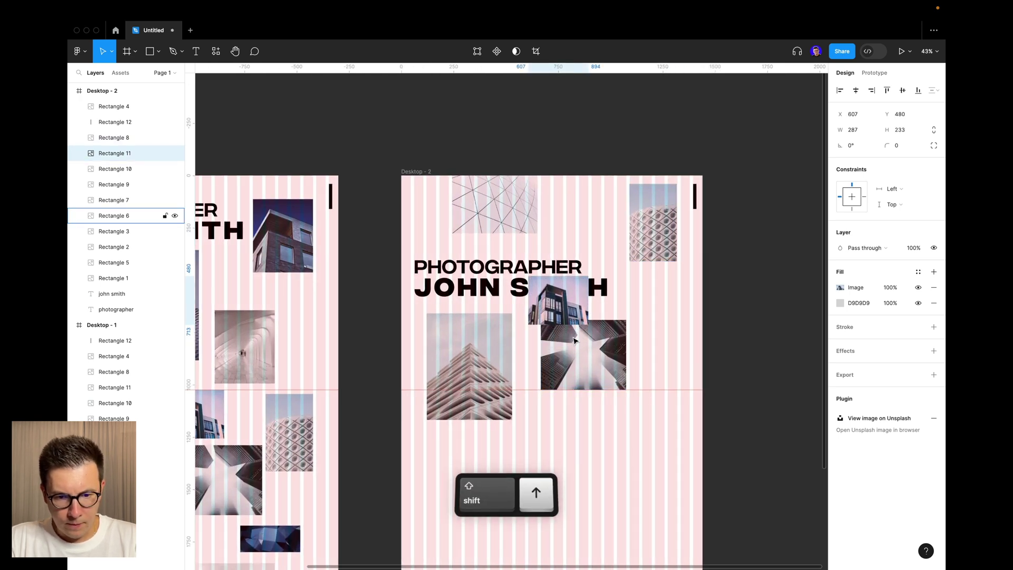
{"action": "key", "text": "shift+Up"}
{"action": "key", "text": "shift+Up"}
{"action": "key", "text": "shift+Up"}
{"action": "key", "text": "shift+Up"}
{"action": "key", "text": "shift+Up"}
{"action": "key", "text": "shift+Up"}
{"action": "key", "text": "shift+Up"}
{"action": "key", "text": "shift+Up"}
{"action": "key", "text": "shift+Up"}
{"action": "key", "text": "shift+Up"}
{"action": "key", "text": "shift+Up"}
{"action": "key", "text": "shift+Up"}
{"action": "key", "text": "shift+Up"}
{"action": "key", "text": "shift+Up"}
{"action": "key", "text": "shift+Up"}
{"action": "key", "text": "shift+Up"}
{"action": "key", "text": "shift+Up"}
{"action": "key", "text": "shift+Up"}
{"action": "key", "text": "shift+Up"}
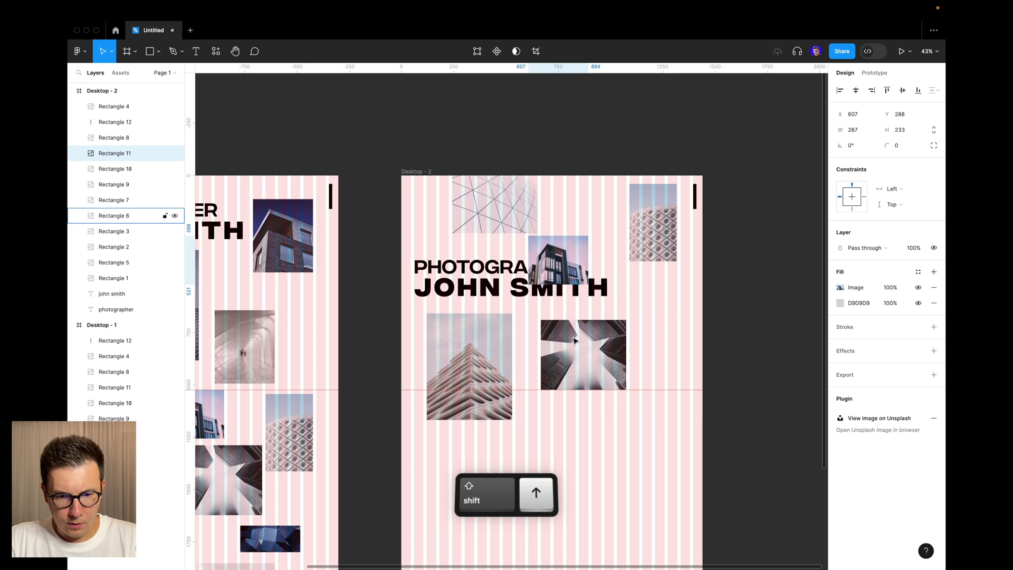
{"action": "key", "text": "shift+Up"}
{"action": "key", "text": "shift+Up"}
{"action": "key", "text": "shift+Up"}
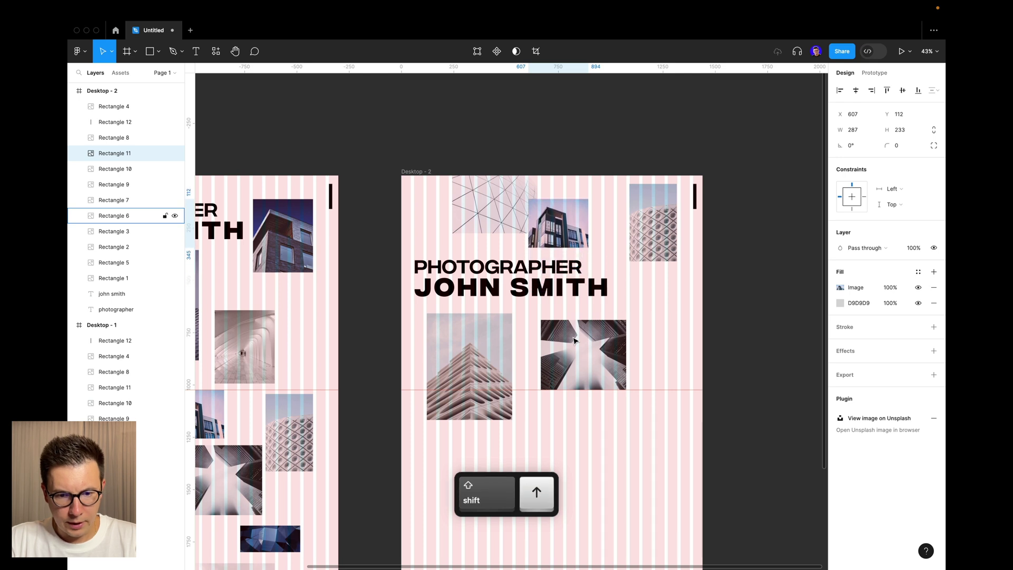
Step: Shorten the Desktop - 2 and Desktop - 1 frames to 1440 × 1024 from their bottom edges, leaving their contents in place
{"action": "left_click", "coordinate": [685, 362]}
{"action": "scroll", "coordinate": [660, 343], "scroll_direction": "down", "scroll_amount": 5, "text": "ctrl"}
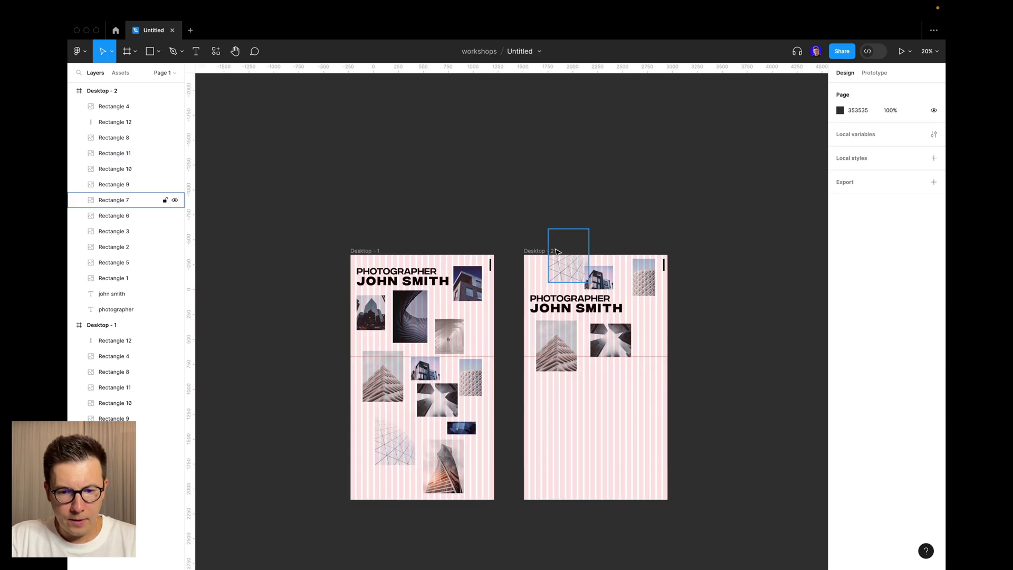
{"action": "left_click", "coordinate": [541, 253]}
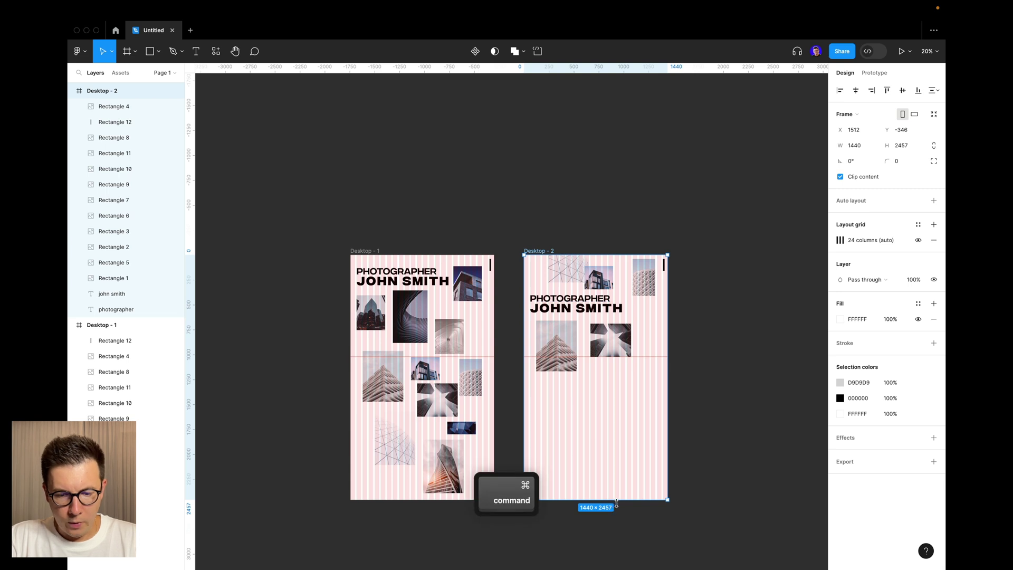
{"action": "left_click_drag", "start_coordinate": [616, 504], "coordinate": [628, 359]}
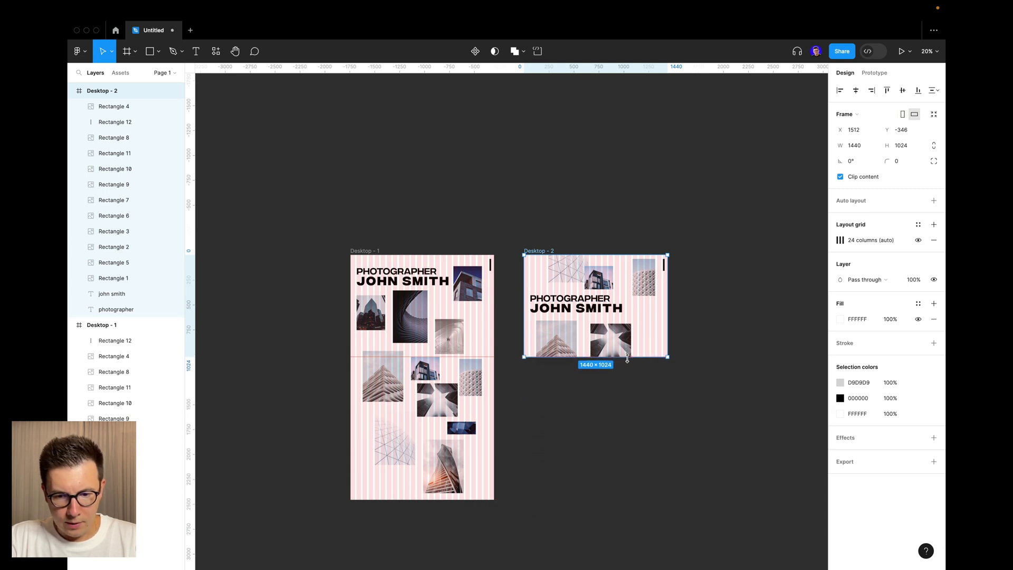
{"action": "left_click", "coordinate": [466, 411]}
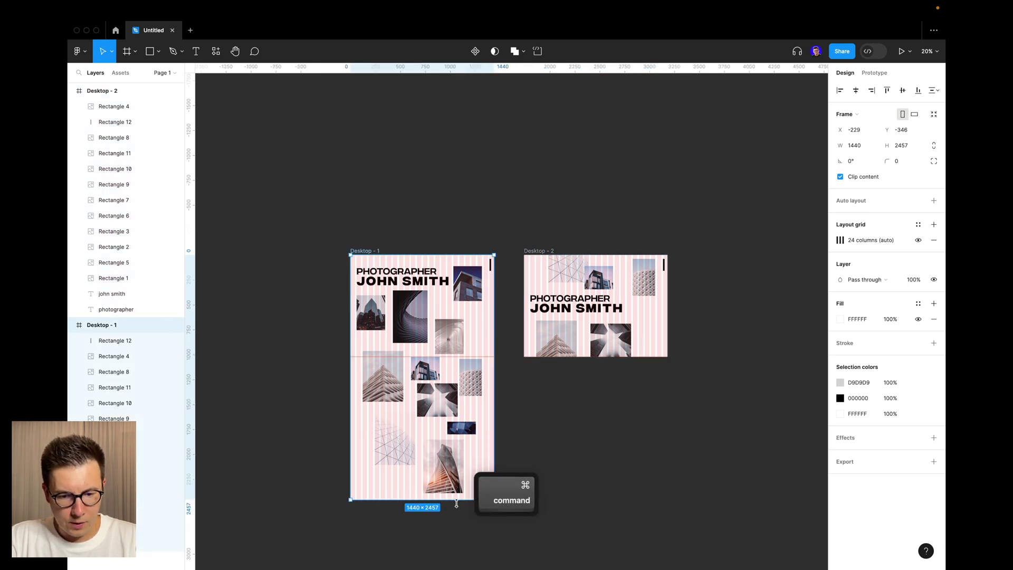
{"action": "left_click_drag", "start_coordinate": [467, 499], "coordinate": [474, 359]}
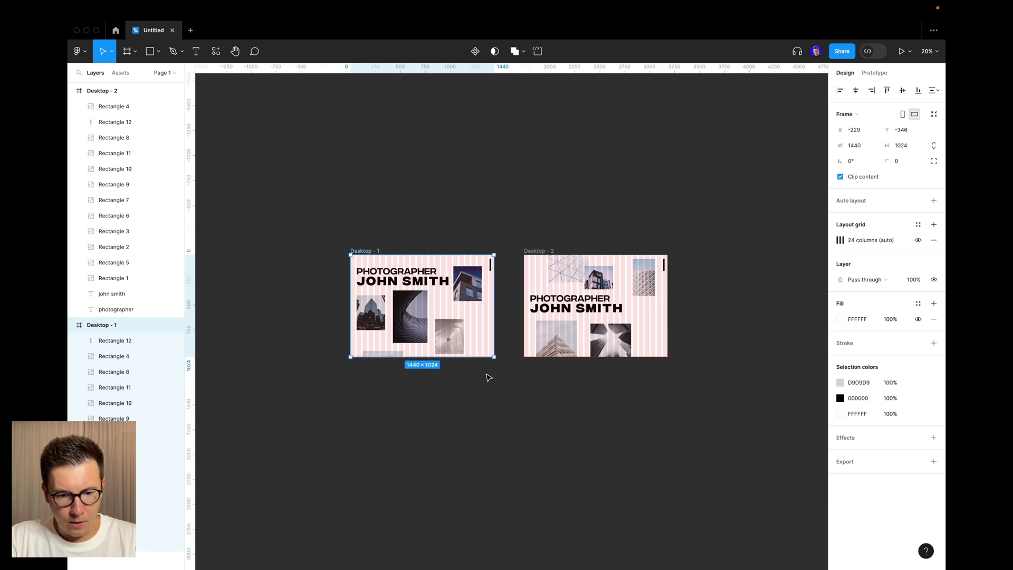
Step: Turn content clipping off for the Desktop - 1 frame to view its overflowing images, and turn it back on
{"action": "left_click", "coordinate": [659, 155]}
{"action": "scroll", "coordinate": [475, 251], "scroll_direction": "up", "scroll_amount": 2}
{"action": "left_click", "coordinate": [473, 259]}
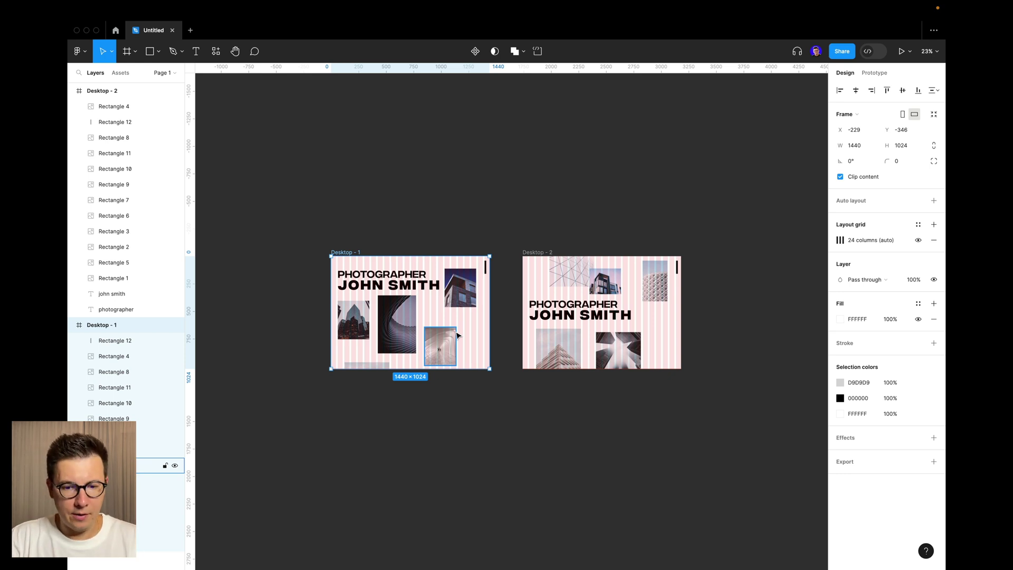
{"action": "left_click", "coordinate": [841, 177]}
{"action": "left_click", "coordinate": [840, 177]}
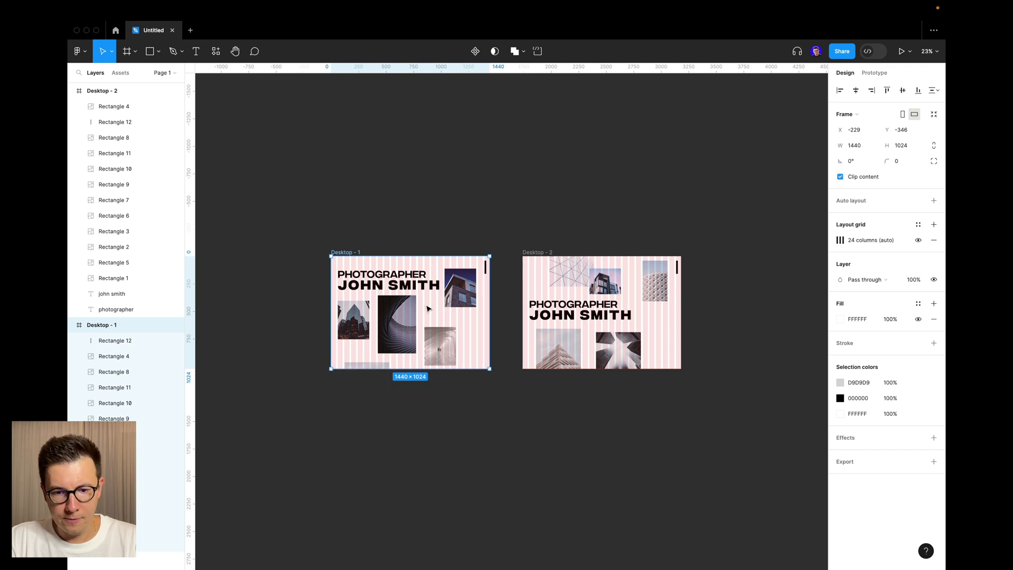
Step: Turn off content clipping for the Desktop - 2 frame to show the images outside its edges
{"action": "left_click", "coordinate": [538, 251]}
{"action": "left_click", "coordinate": [840, 177]}
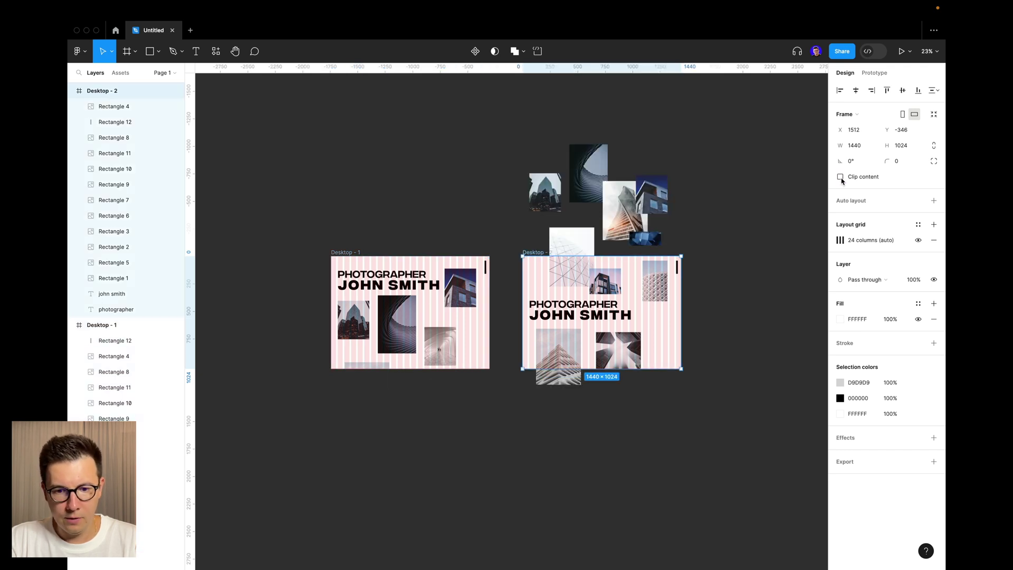
{"action": "scroll", "coordinate": [628, 248], "scroll_direction": "up", "scroll_amount": 2}
Step: Move the twisting glass tower image, Rectangle 9, in Desktop - 2 straight up to Y -1179
{"action": "left_click", "coordinate": [626, 249]}
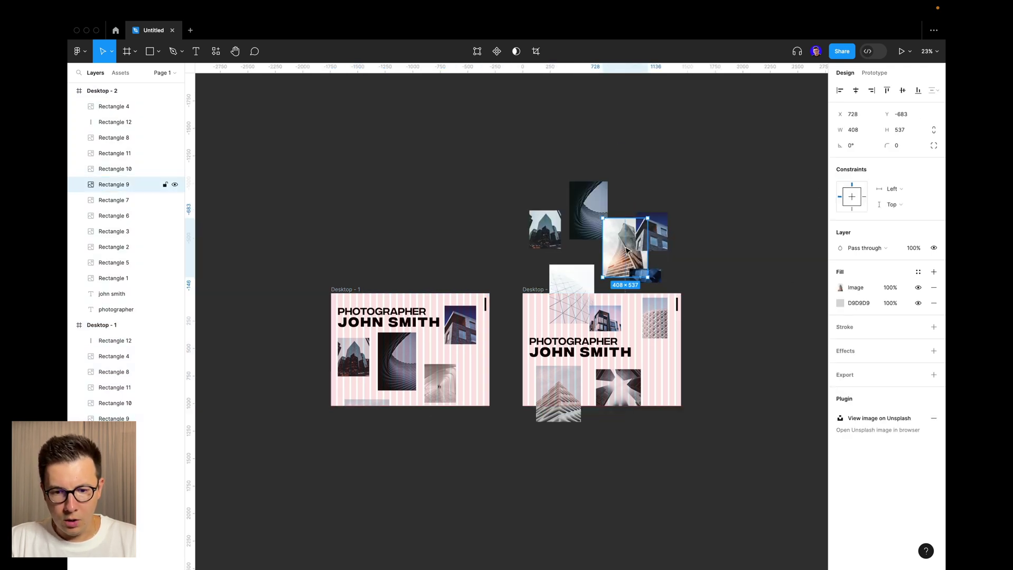
{"action": "key", "text": "shift+Up"}
{"action": "key", "text": "shift+Up"}
{"action": "key", "text": "shift+Up"}
{"action": "key", "text": "shift+Up"}
{"action": "key", "text": "shift+Up"}
{"action": "key", "text": "shift+Up"}
{"action": "key", "text": "shift+Up"}
{"action": "key", "text": "shift+Up"}
{"action": "key", "text": "shift+Up"}
{"action": "key", "text": "shift+Up"}
{"action": "key", "text": "shift+Up"}
{"action": "key", "text": "shift+Up"}
{"action": "key", "text": "shift+Up"}
{"action": "key", "text": "shift+Up"}
{"action": "key", "text": "shift+Up"}
{"action": "key", "text": "shift+Up"}
{"action": "key", "text": "shift+Up"}
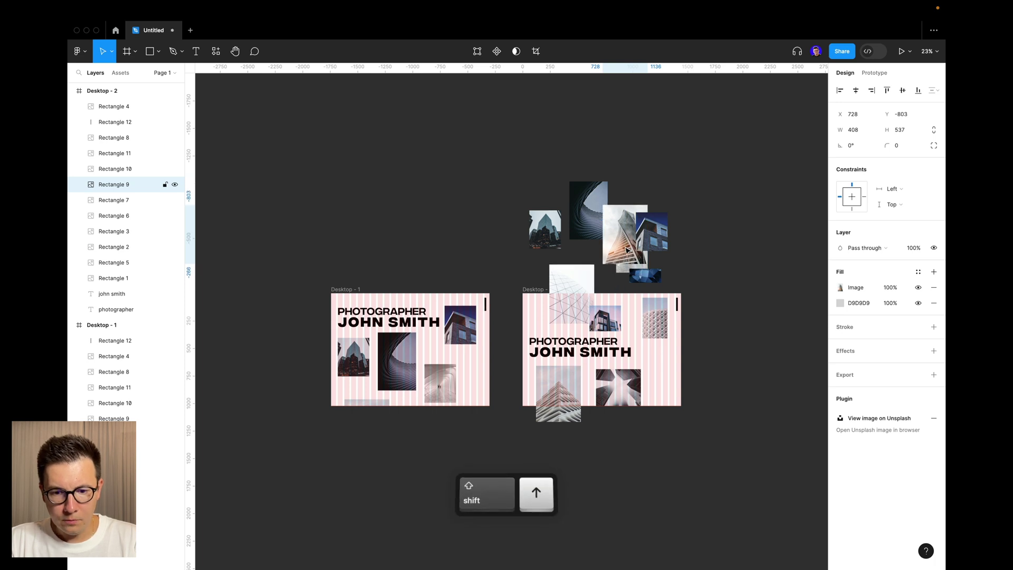
{"action": "key", "text": "shift+Up"}
{"action": "key", "text": "shift+Up"}
{"action": "key", "text": "shift+Up"}
{"action": "key", "text": "shift+Up"}
{"action": "key", "text": "shift+Up"}
{"action": "key", "text": "shift+Up"}
{"action": "key", "text": "shift+Up"}
{"action": "key", "text": "shift+Up"}
{"action": "key", "text": "shift+Up"}
{"action": "key", "text": "shift+Up"}
{"action": "key", "text": "shift+Up"}
{"action": "key", "text": "shift+Up"}
{"action": "key", "text": "shift+Up"}
{"action": "key", "text": "shift+Up"}
{"action": "key", "text": "shift+Up"}
{"action": "key", "text": "shift+Up"}
{"action": "key", "text": "shift+Up"}
{"action": "key", "text": "shift+Up"}
{"action": "key", "text": "shift+Up"}
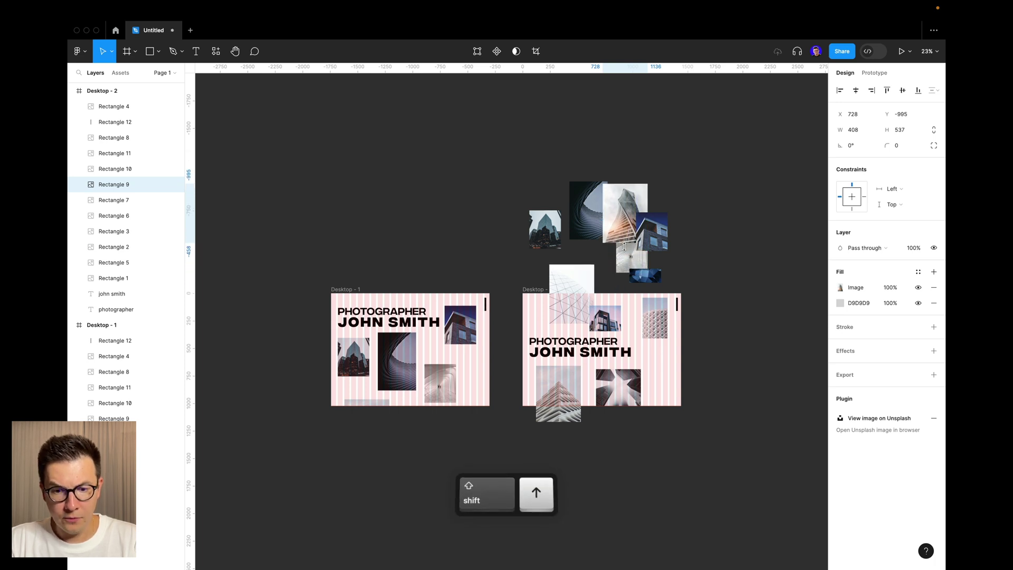
{"action": "key", "text": "shift+Up"}
{"action": "key", "text": "shift+Up"}
{"action": "key", "text": "shift+Up"}
{"action": "key", "text": "shift+Up"}
{"action": "key", "text": "shift+Up"}
{"action": "key", "text": "shift+Up"}
{"action": "key", "text": "shift+Up"}
{"action": "key", "text": "shift+Up"}
{"action": "key", "text": "shift+Up"}
{"action": "key", "text": "shift+Up"}
{"action": "key", "text": "shift+Up"}
{"action": "key", "text": "shift+Up"}
{"action": "key", "text": "shift+Up"}
{"action": "key", "text": "shift+Up"}
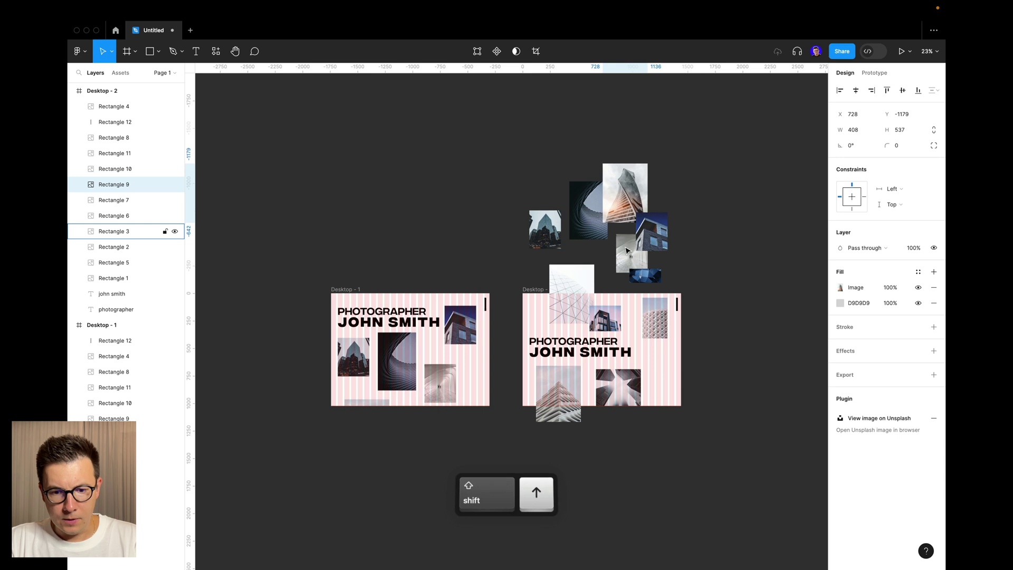
Step: Move the dark curved architecture image, Rectangle 2, in Desktop - 2 straight up to Y -1672
{"action": "left_click", "coordinate": [582, 216]}
{"action": "key", "text": "shift+Up"}
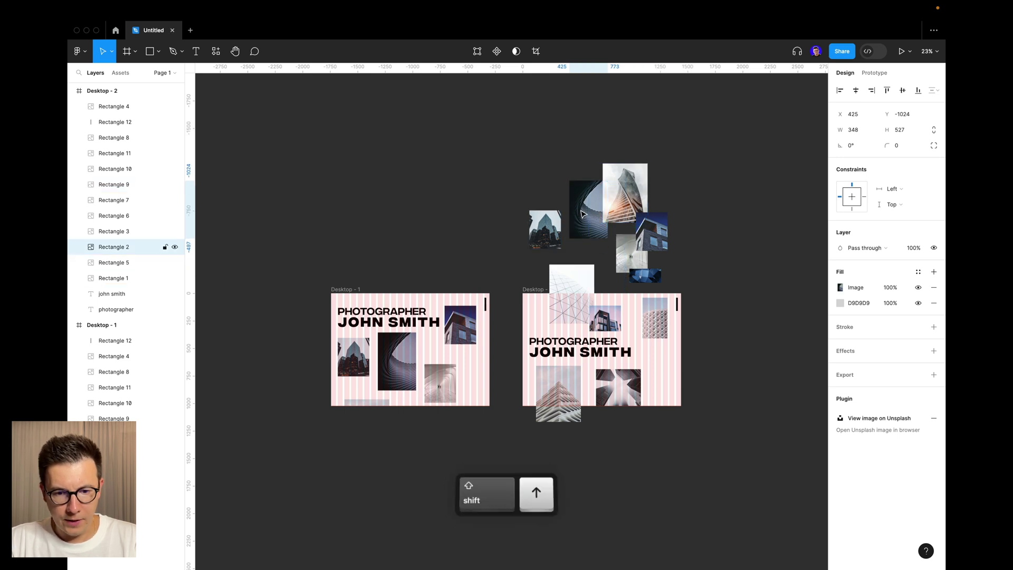
{"action": "key", "text": "shift+Up"}
{"action": "key", "text": "shift+Up"}
{"action": "key", "text": "shift+Up"}
{"action": "key", "text": "shift+Up"}
{"action": "key", "text": "shift+Up"}
{"action": "key", "text": "shift+Up"}
{"action": "key", "text": "shift+Up"}
{"action": "key", "text": "shift+Up"}
{"action": "key", "text": "shift+Up"}
{"action": "key", "text": "shift+Up"}
{"action": "key", "text": "shift+Up"}
{"action": "key", "text": "shift+Up"}
{"action": "key", "text": "shift+Up"}
{"action": "key", "text": "shift+Up"}
{"action": "key", "text": "shift+Up"}
{"action": "key", "text": "shift+Up"}
{"action": "key", "text": "shift+Up"}
{"action": "key", "text": "shift+Up"}
{"action": "key", "text": "shift+Up"}
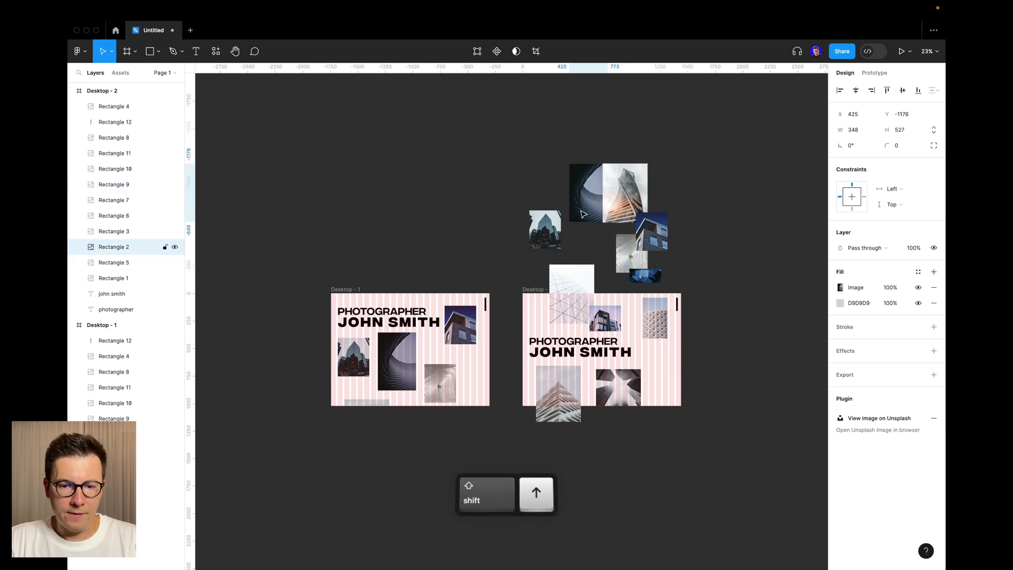
{"action": "key", "text": "shift+Up"}
{"action": "key", "text": "shift+Up"}
{"action": "key", "text": "shift+Up"}
{"action": "key", "text": "shift+Up"}
{"action": "key", "text": "shift+Up"}
{"action": "key", "text": "shift+Up"}
{"action": "key", "text": "shift+Up"}
{"action": "key", "text": "shift+Up"}
{"action": "key", "text": "shift+Up"}
{"action": "key", "text": "shift+Up"}
{"action": "key", "text": "shift+Up"}
{"action": "key", "text": "shift+Up"}
{"action": "key", "text": "shift+Up"}
{"action": "key", "text": "shift+Up"}
{"action": "key", "text": "shift+Up"}
{"action": "key", "text": "shift+Up"}
{"action": "key", "text": "shift+Up"}
{"action": "key", "text": "shift+Up"}
{"action": "key", "text": "shift+Up"}
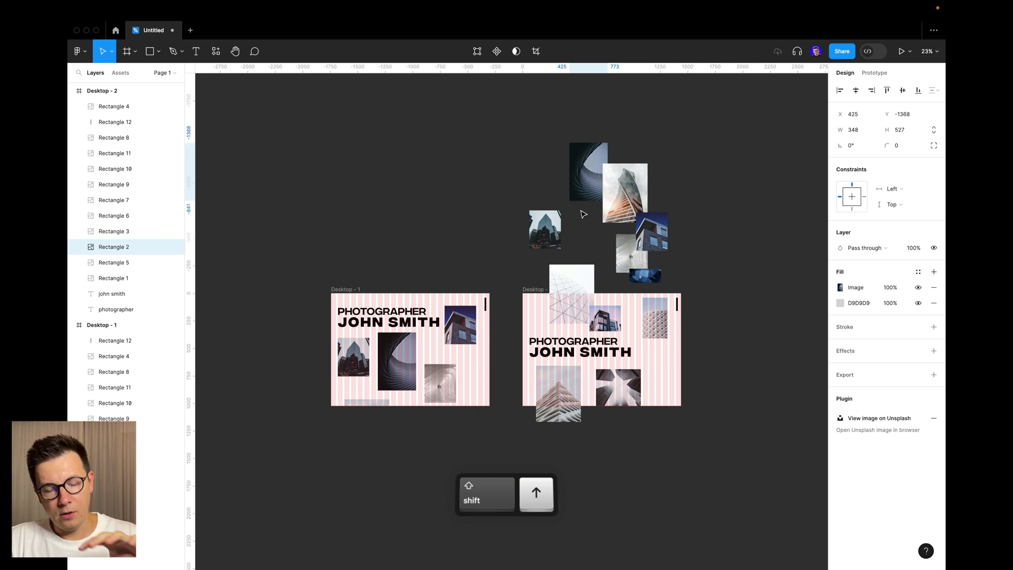
{"action": "key", "text": "shift+Up"}
{"action": "key", "text": "shift+Up"}
{"action": "key", "text": "shift+Up"}
{"action": "key", "text": "shift+Up"}
{"action": "key", "text": "shift+Up"}
{"action": "key", "text": "shift+Up"}
{"action": "key", "text": "shift+Up"}
{"action": "key", "text": "shift+Up"}
{"action": "key", "text": "shift+Up"}
{"action": "key", "text": "shift+Up"}
{"action": "key", "text": "shift+Up"}
{"action": "key", "text": "shift+Up"}
{"action": "key", "text": "shift+Up"}
{"action": "key", "text": "shift+Up"}
{"action": "key", "text": "shift+Up"}
{"action": "key", "text": "shift+Up"}
{"action": "key", "text": "shift+Up"}
{"action": "key", "text": "shift+Up"}
{"action": "key", "text": "shift+Up"}
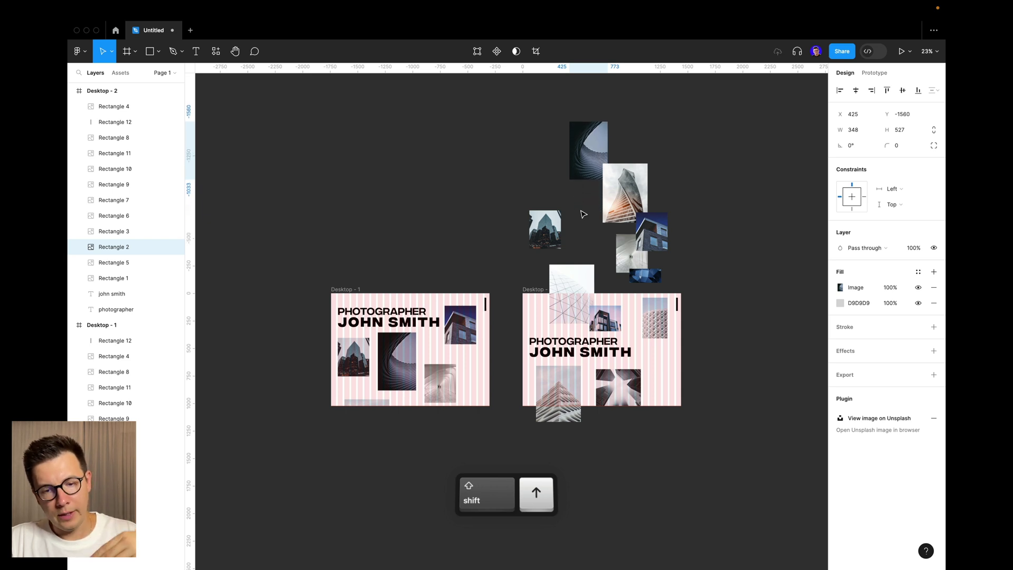
{"action": "key", "text": "shift+Up"}
{"action": "key", "text": "shift+Up"}
{"action": "key", "text": "shift+Up"}
{"action": "key", "text": "shift+Up"}
{"action": "key", "text": "shift+Up"}
{"action": "key", "text": "shift+Up"}
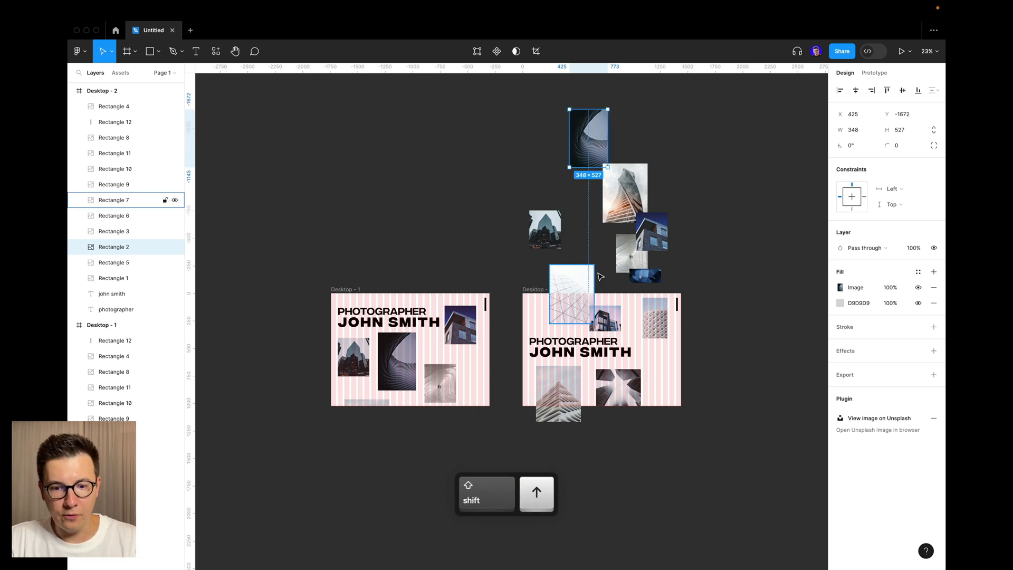
Step: Nudge Rectangle 7 up to Y -269 and raise the Rectangle 3 image until its bottom edge is roughly level with the blue brick building's
{"action": "left_click", "coordinate": [580, 288]}
{"action": "key", "text": "shift+Up"}
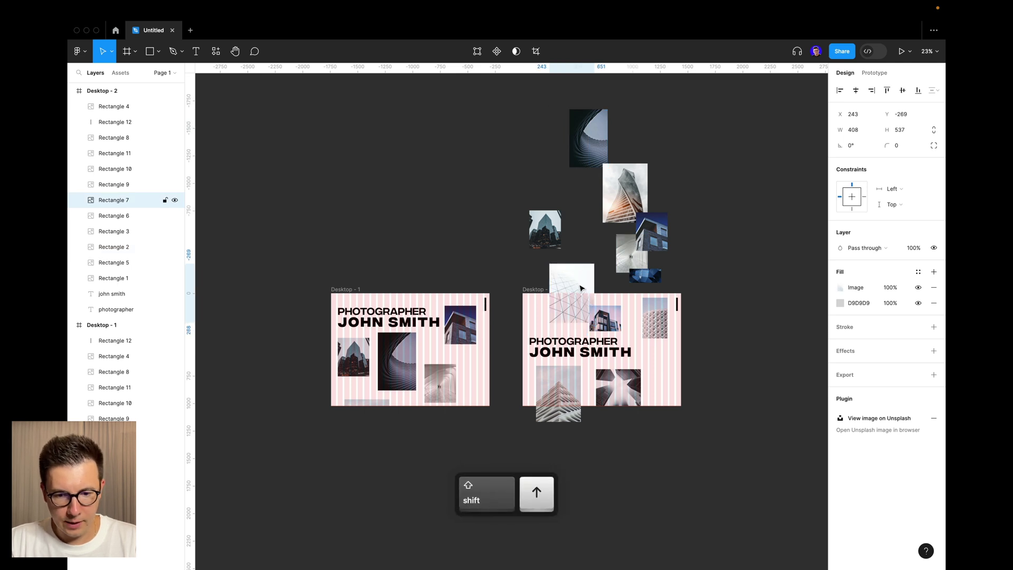
{"action": "left_click", "coordinate": [625, 263]}
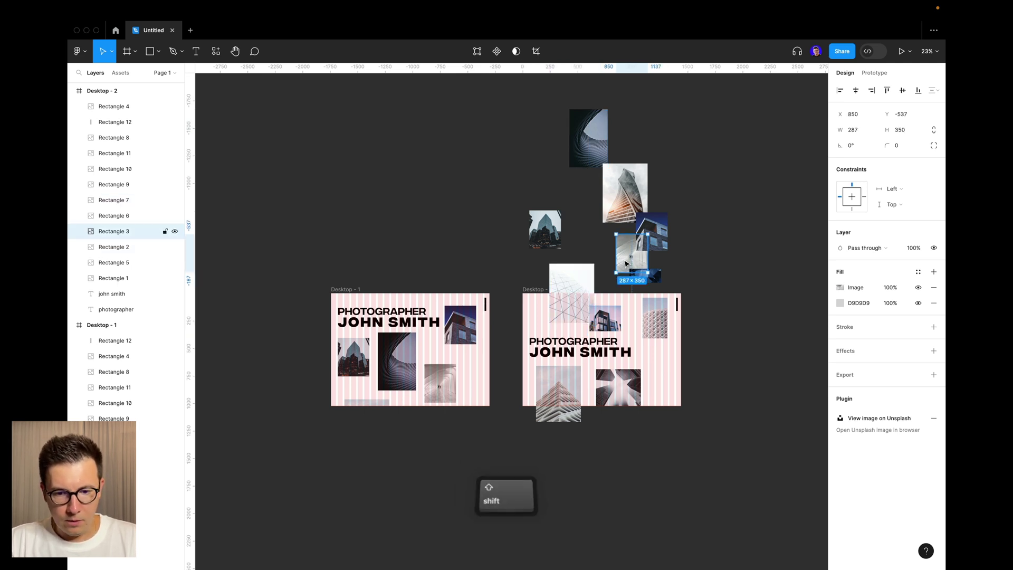
{"action": "key", "text": "shift+Up"}
{"action": "key", "text": "shift+Up"}
{"action": "key", "text": "shift+Up"}
{"action": "key", "text": "shift+Up"}
{"action": "key", "text": "shift+Up"}
{"action": "key", "text": "shift+Up"}
{"action": "key", "text": "shift+Up"}
{"action": "key", "text": "shift+Up"}
{"action": "key", "text": "shift+Up"}
{"action": "key", "text": "shift+Up"}
{"action": "key", "text": "shift+Up"}
{"action": "key", "text": "shift+Up"}
{"action": "key", "text": "shift+Up"}
{"action": "key", "text": "shift+Up"}
{"action": "key", "text": "shift+Up"}
{"action": "key", "text": "shift+Up"}
{"action": "key", "text": "shift+Up"}
{"action": "key", "text": "shift+Up"}
{"action": "key", "text": "shift+Up"}
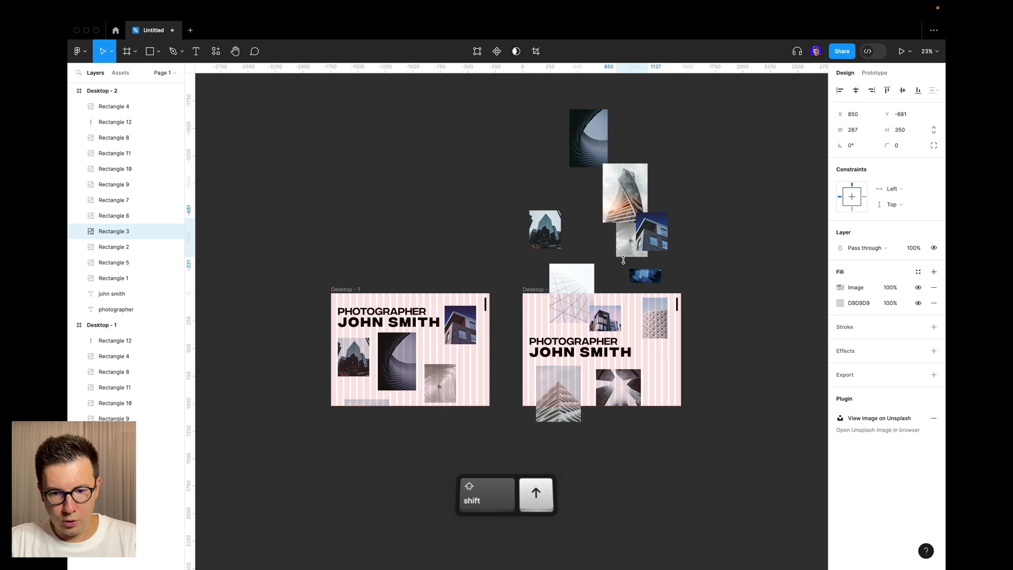
Step: Turn content clipping back on for the Desktop - 2 frame to hide the images outside its edges
{"action": "left_click", "coordinate": [743, 172]}
{"action": "scroll", "coordinate": [686, 217], "scroll_direction": "right", "scroll_amount": 3}
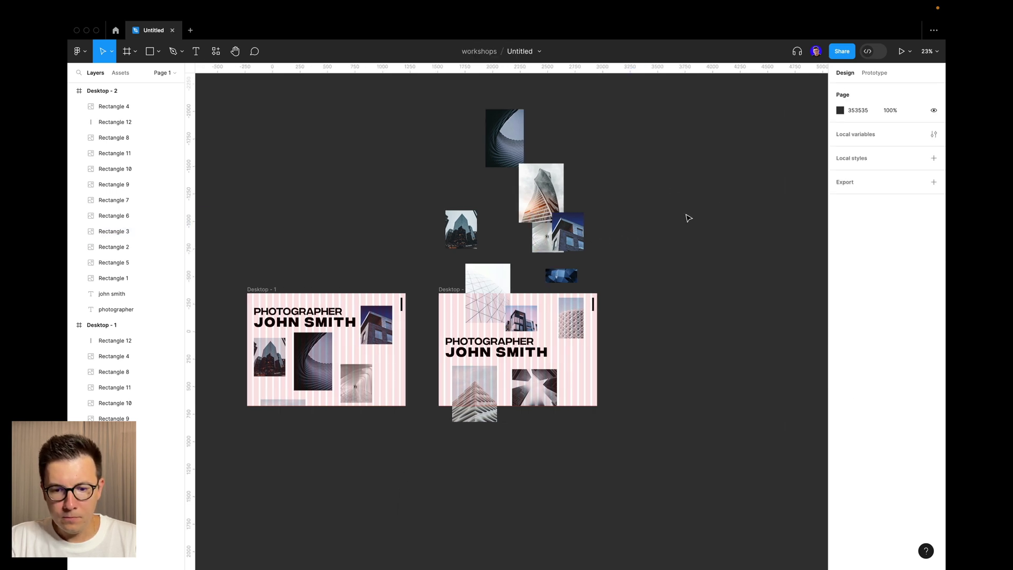
{"action": "left_click", "coordinate": [449, 289]}
{"action": "scroll", "coordinate": [577, 301], "scroll_direction": "up", "scroll_amount": 5, "text": "ctrl"}
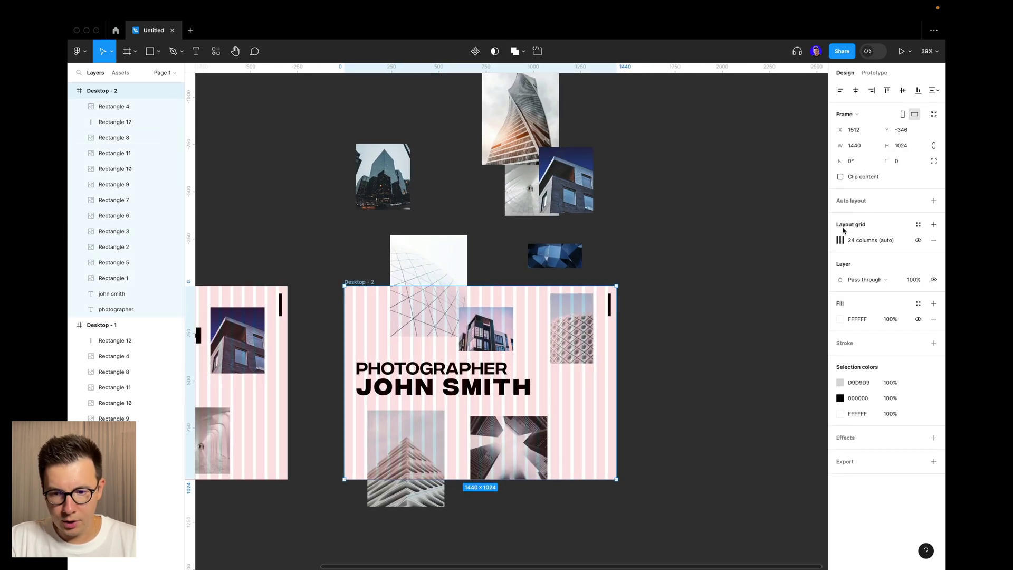
{"action": "left_click", "coordinate": [841, 177]}
Step: Move the black scrollbar, Rectangle 12, in Desktop - 2 straight down to Y 1000
{"action": "left_click", "coordinate": [610, 309]}
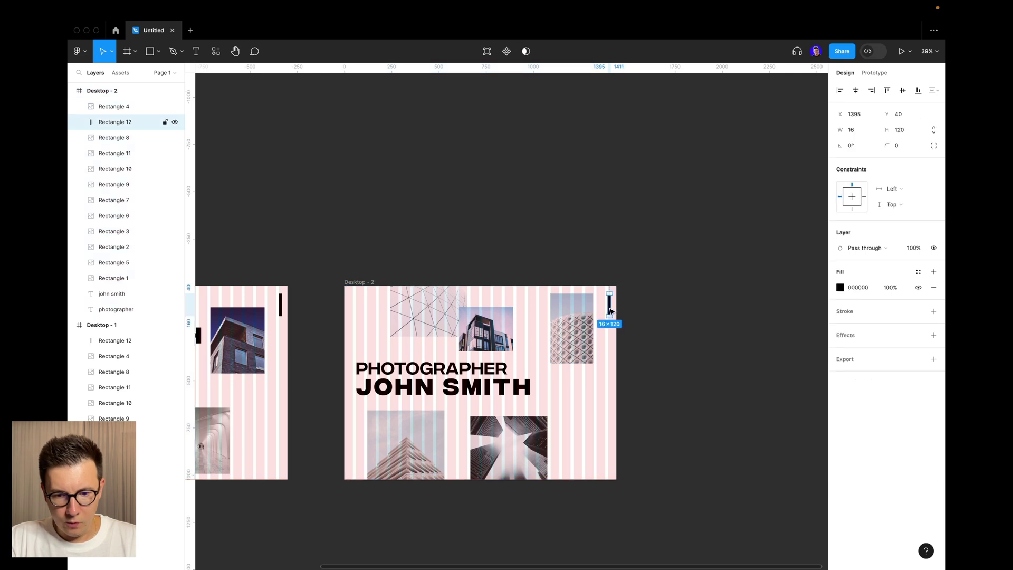
{"action": "key", "text": "shift+Down"}
{"action": "key", "text": "shift+Down"}
{"action": "key", "text": "shift+Down"}
{"action": "key", "text": "shift+Down"}
{"action": "key", "text": "shift+Down"}
{"action": "key", "text": "shift+Down"}
{"action": "key", "text": "shift+Down"}
{"action": "key", "text": "shift+Down"}
{"action": "key", "text": "shift+Down"}
{"action": "key", "text": "shift+Down"}
{"action": "key", "text": "shift+Down"}
{"action": "key", "text": "shift+Down"}
{"action": "key", "text": "shift+Down"}
{"action": "key", "text": "shift+Down"}
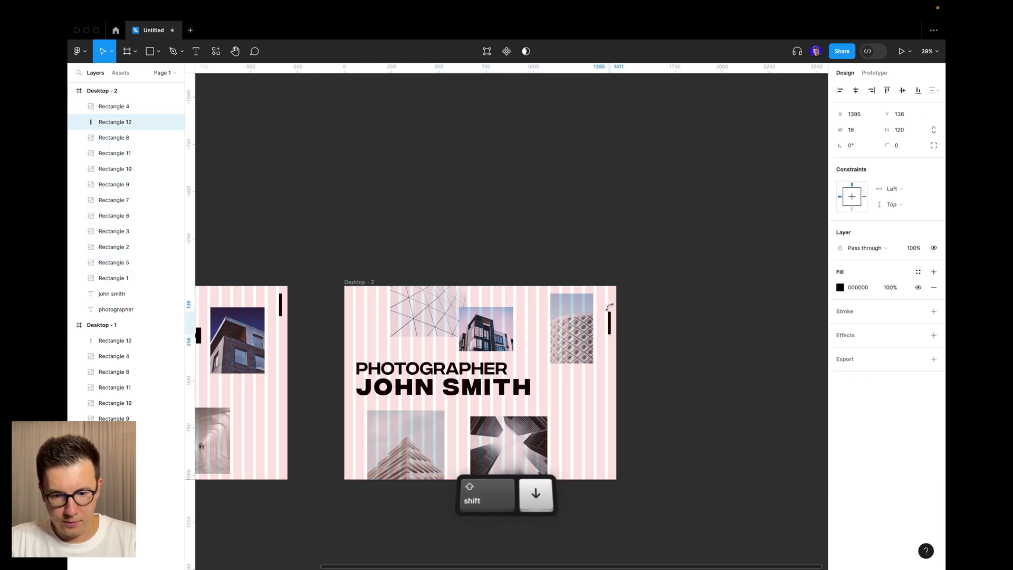
{"action": "key", "text": "shift+Down"}
{"action": "key", "text": "shift+Down"}
{"action": "key", "text": "shift+Down"}
{"action": "key", "text": "shift+Down"}
{"action": "key", "text": "shift+Down"}
{"action": "key", "text": "shift+Down"}
{"action": "key", "text": "shift+Down"}
{"action": "key", "text": "shift+Down"}
{"action": "key", "text": "shift+Down"}
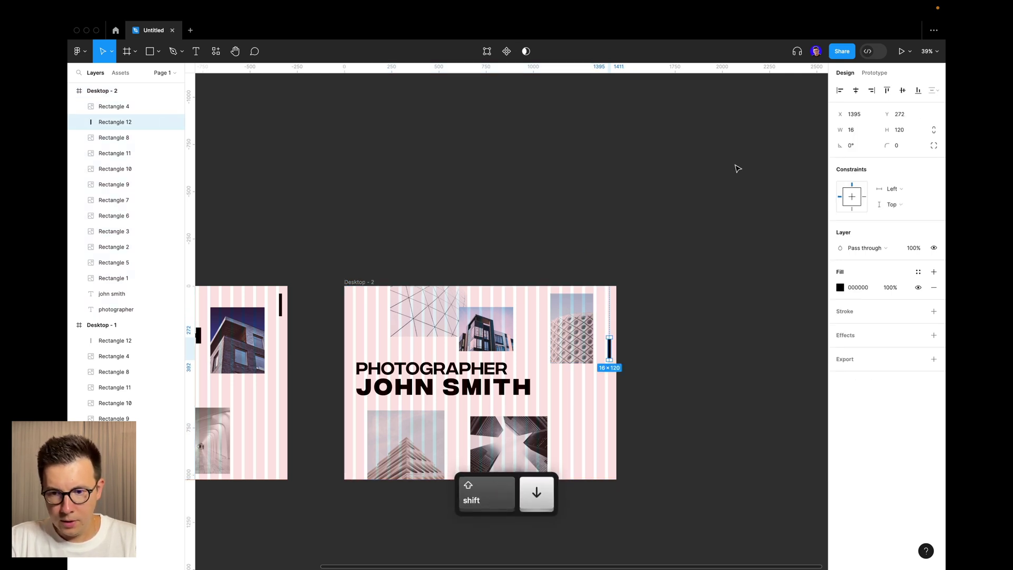
{"action": "left_click", "coordinate": [903, 114]}
{"action": "type", "text": "100"}
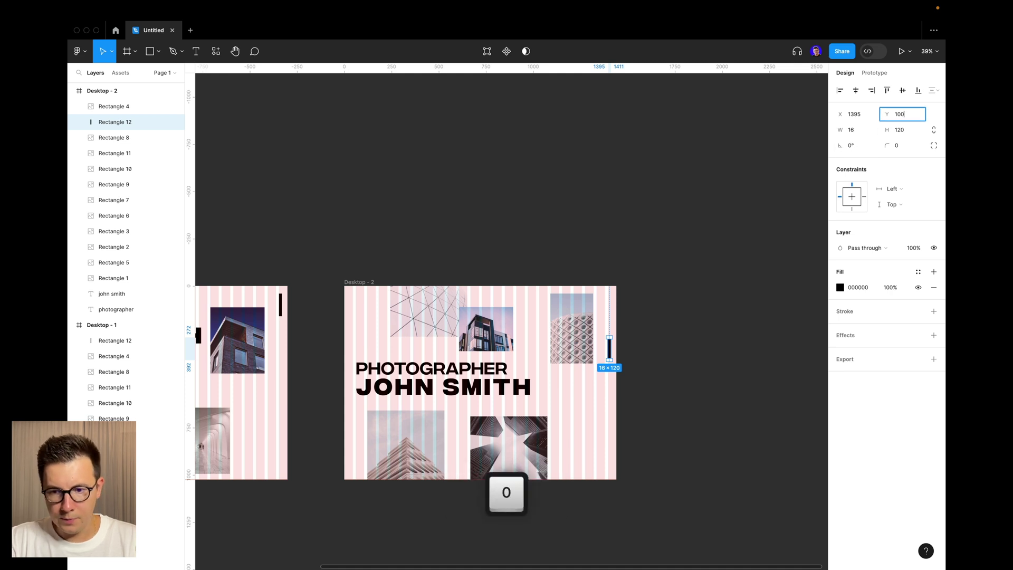
{"action": "type", "text": "0"}
{"action": "key", "text": "Return"}
Step: Raise the Desktop - 2 scrollbar to Y 864 and compare its edge margin with the Desktop - 1 scrollbar's
{"action": "key", "text": "alt"}
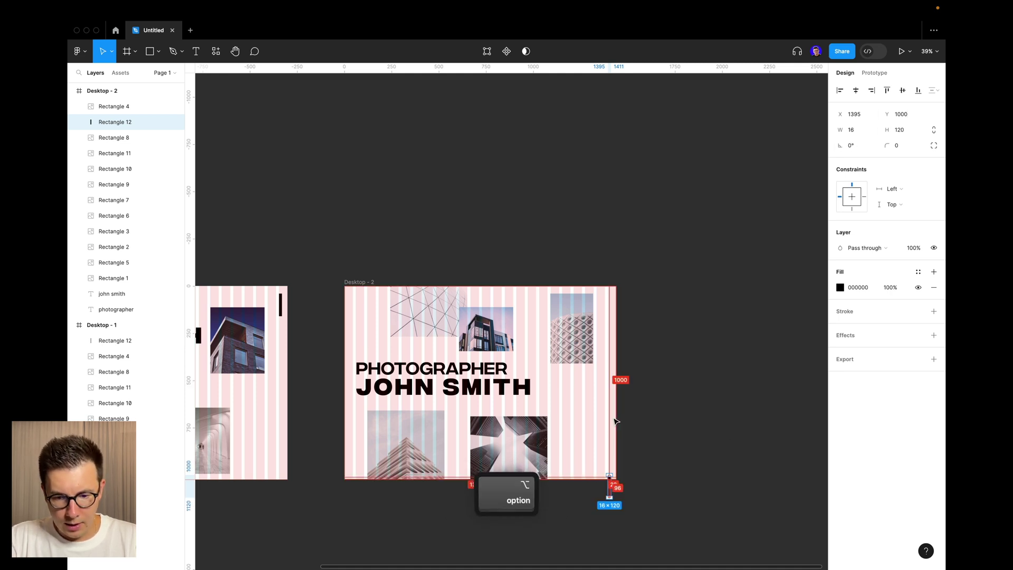
{"action": "key", "text": "shift+Up"}
{"action": "key", "text": "shift+Up"}
{"action": "key", "text": "shift+Up"}
{"action": "key", "text": "shift+Up"}
{"action": "key", "text": "shift+Up"}
{"action": "key", "text": "shift+Up"}
{"action": "key", "text": "shift+Up"}
{"action": "key", "text": "shift+Up"}
{"action": "key", "text": "shift+Up"}
{"action": "key", "text": "shift+Up"}
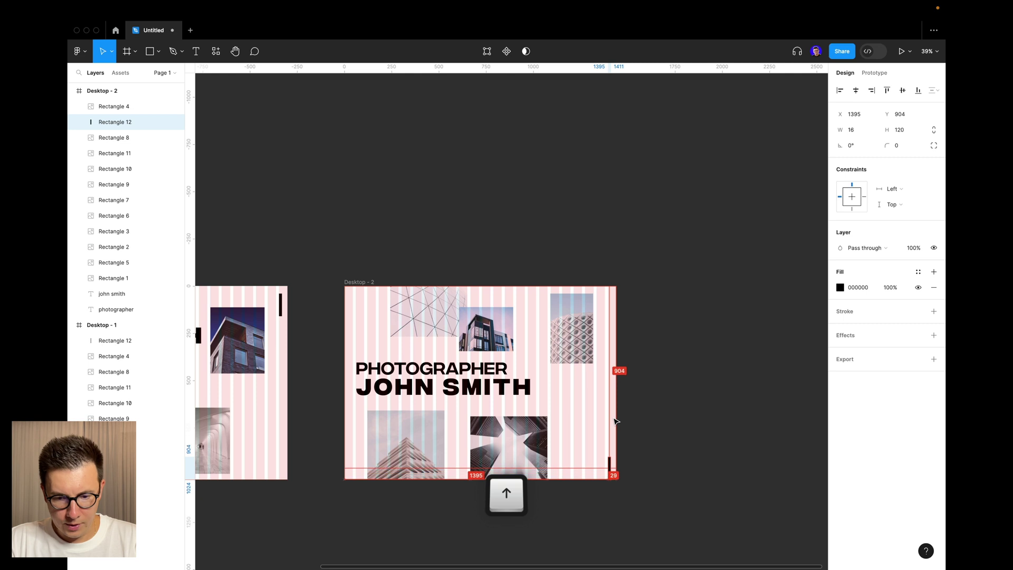
{"action": "key", "text": "shift+Up"}
{"action": "key", "text": "shift+Up"}
{"action": "key", "text": "shift+Up"}
{"action": "key", "text": "shift+Up"}
{"action": "key", "text": "alt"}
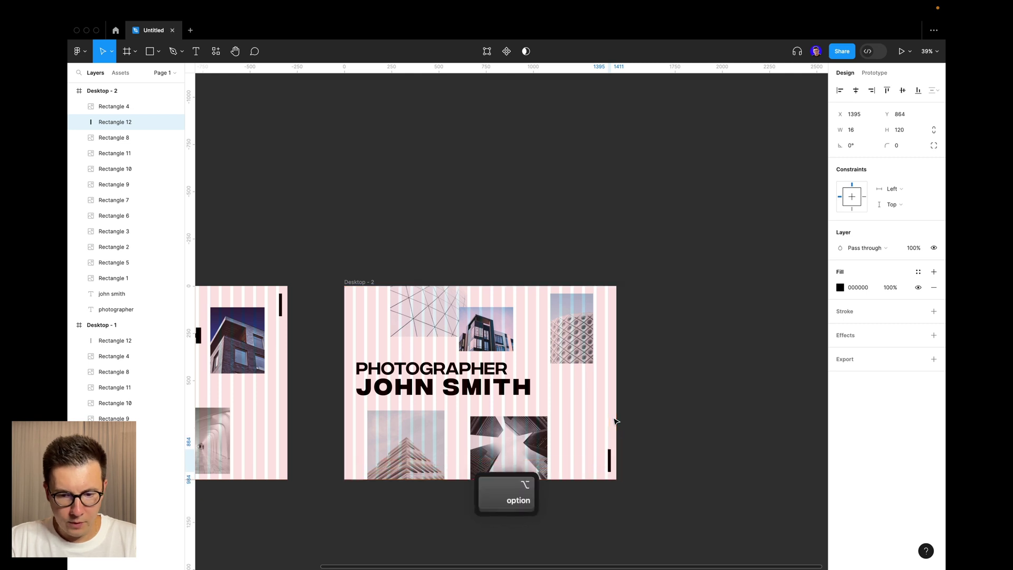
{"action": "left_click", "coordinate": [115, 340]}
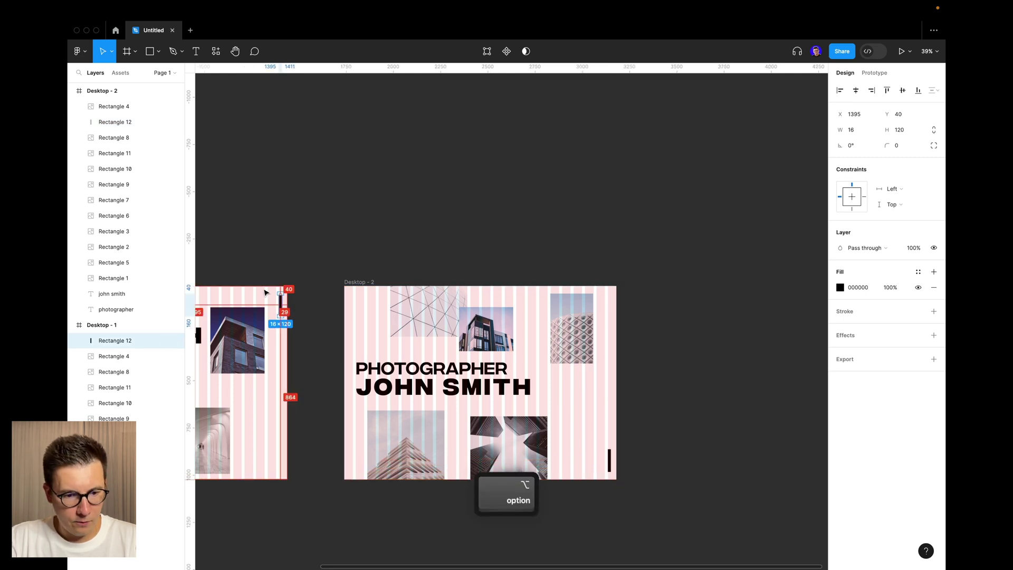
{"action": "left_click", "coordinate": [669, 253]}
Step: Change the fill of the scrollbar and both heading texts in Desktop - 2 to white, FFFFFF
{"action": "left_click", "coordinate": [610, 463]}
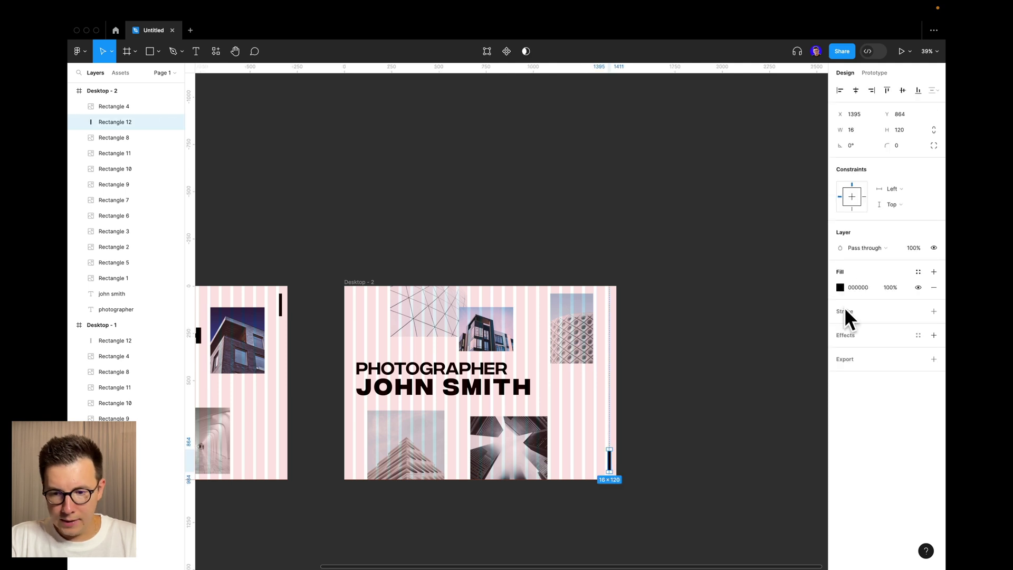
{"action": "left_click", "coordinate": [841, 287]}
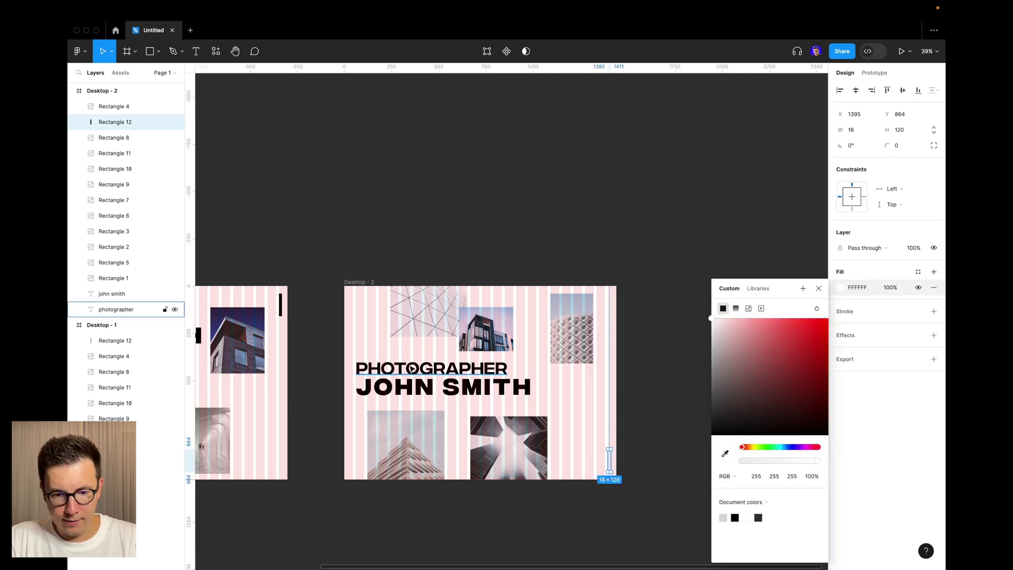
{"action": "left_click", "coordinate": [431, 371]}
{"action": "left_click", "coordinate": [430, 387], "text": "shift"}
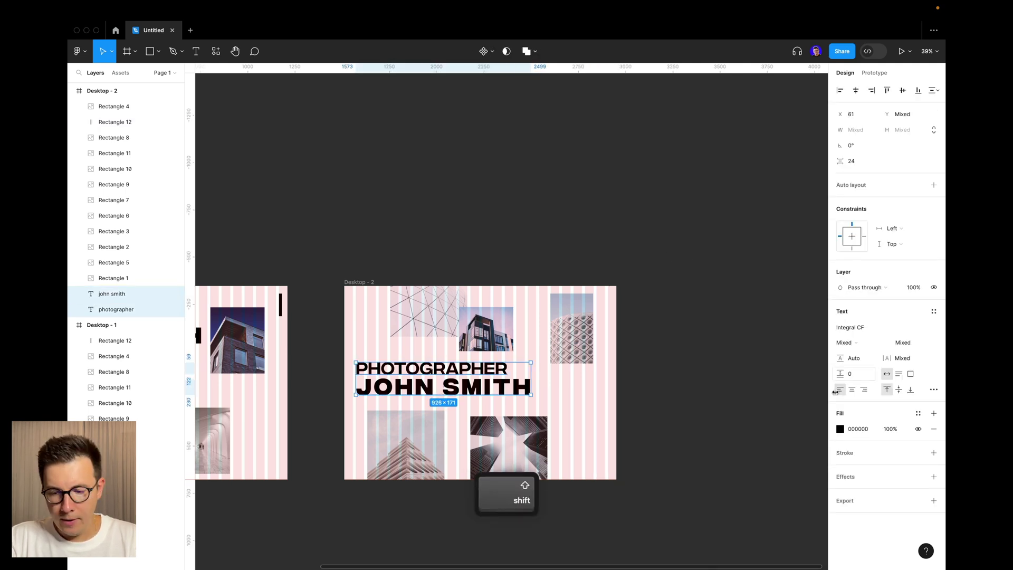
{"action": "left_click", "coordinate": [841, 432]}
{"action": "left_click_drag", "start_coordinate": [771, 404], "coordinate": [679, 283]}
{"action": "left_click", "coordinate": [617, 194]}
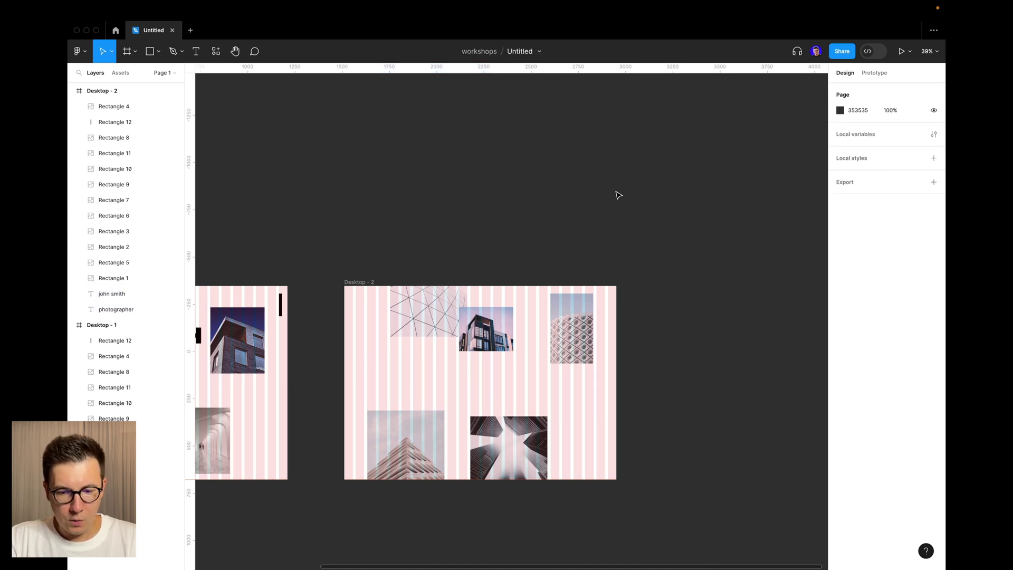
Step: Change the background fill of the Desktop - 2 frame to black
{"action": "scroll", "coordinate": [380, 253], "scroll_direction": "left", "scroll_amount": 2}
{"action": "left_click", "coordinate": [379, 282]}
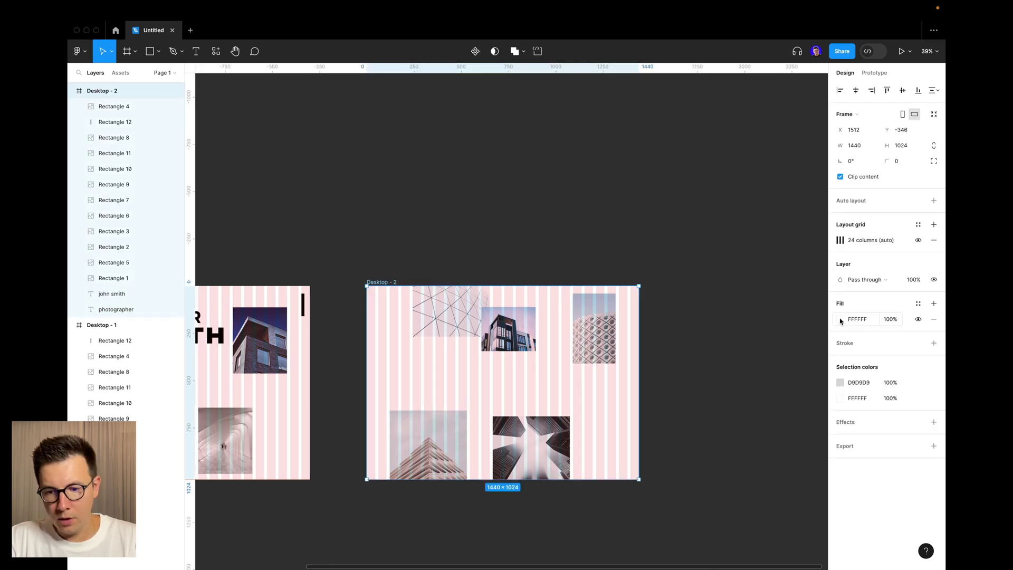
{"action": "left_click", "coordinate": [841, 321]}
{"action": "left_click_drag", "start_coordinate": [771, 354], "coordinate": [655, 483]}
{"action": "left_click", "coordinate": [609, 222]}
{"action": "scroll", "coordinate": [638, 197], "scroll_direction": "left", "scroll_amount": 1}
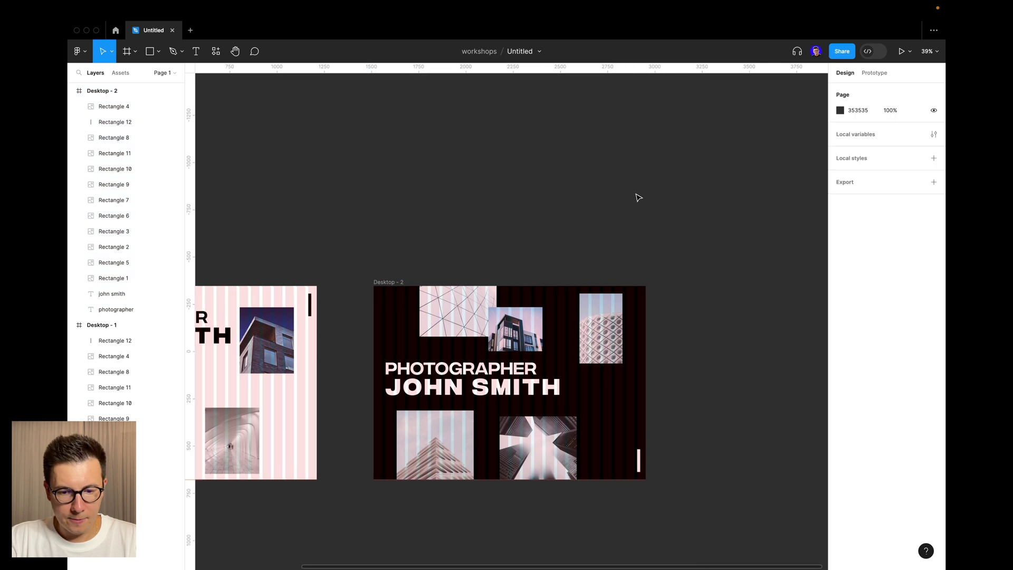
{"action": "scroll", "coordinate": [638, 198], "scroll_direction": "left", "scroll_amount": 3}
{"action": "scroll", "coordinate": [639, 197], "scroll_direction": "left", "scroll_amount": 5}
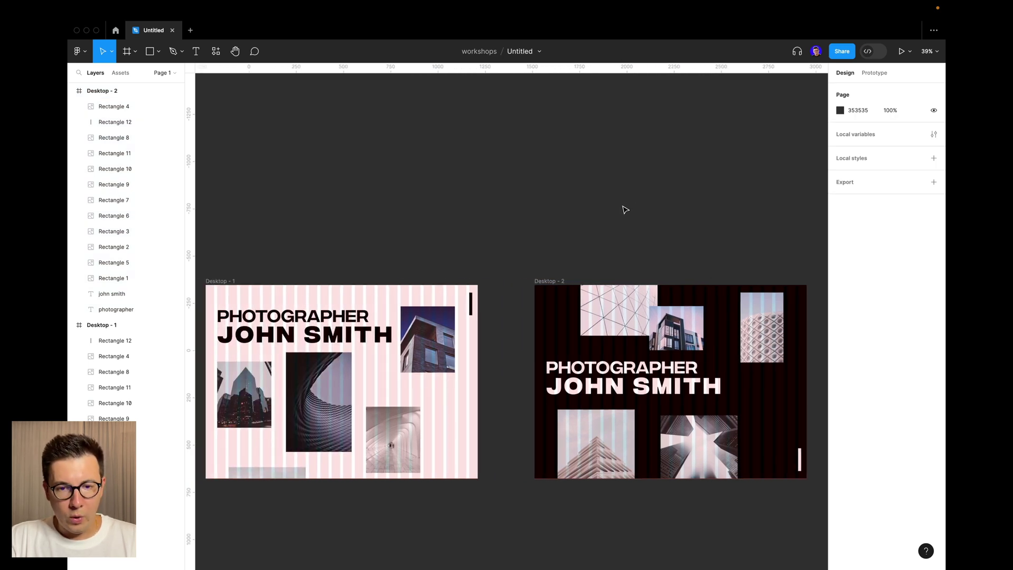
{"action": "scroll", "coordinate": [549, 233], "scroll_direction": "left", "scroll_amount": 3}
{"action": "scroll", "coordinate": [547, 230], "scroll_direction": "right", "scroll_amount": 4}
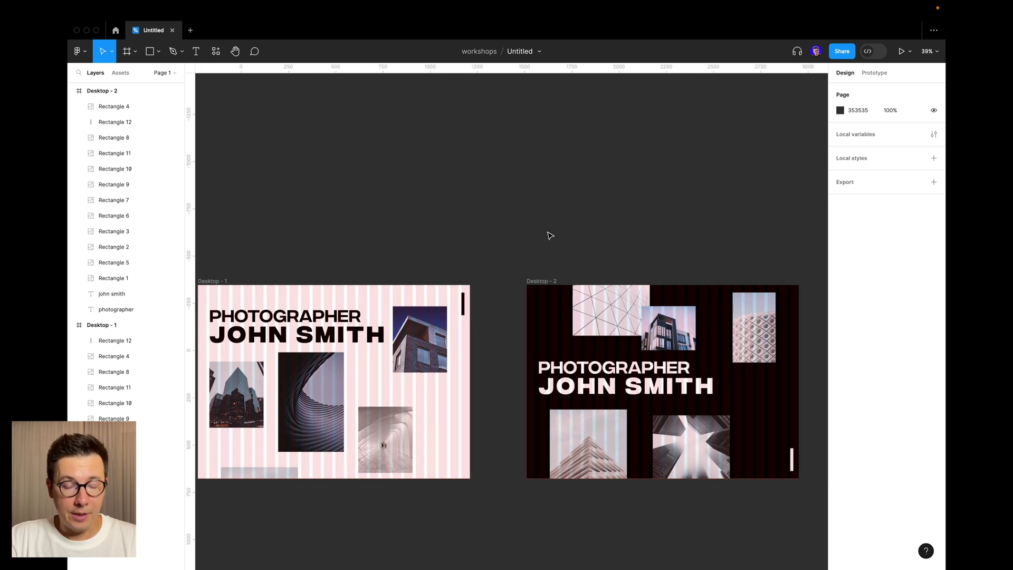
{"action": "scroll", "coordinate": [645, 198], "scroll_direction": "down", "scroll_amount": 1}
Step: Link the Desktop - 1 scrollbar to the Desktop - 2 frame with an On drag prototype interaction using Smart animate
{"action": "left_click", "coordinate": [877, 73]}
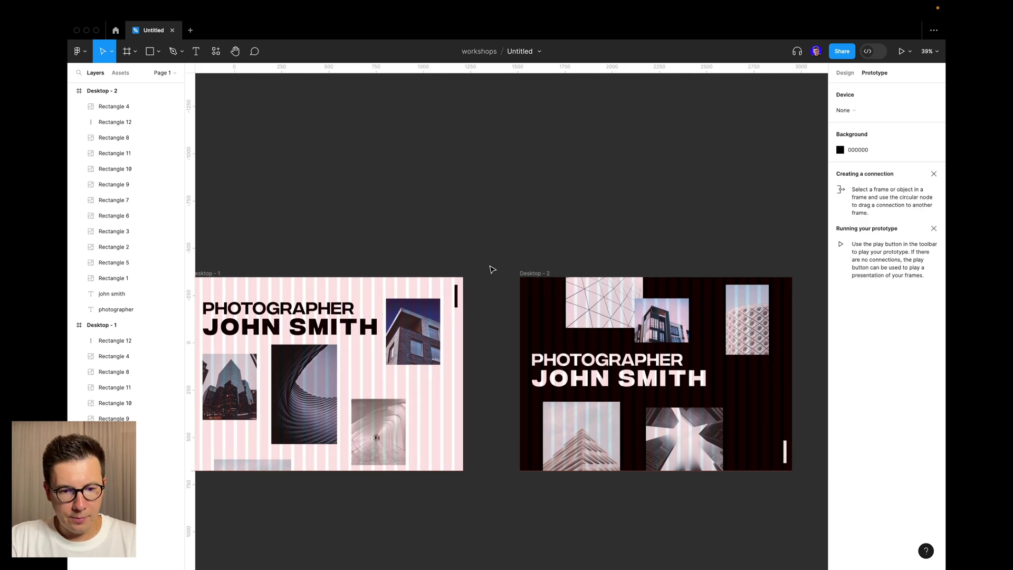
{"action": "left_click", "coordinate": [457, 294]}
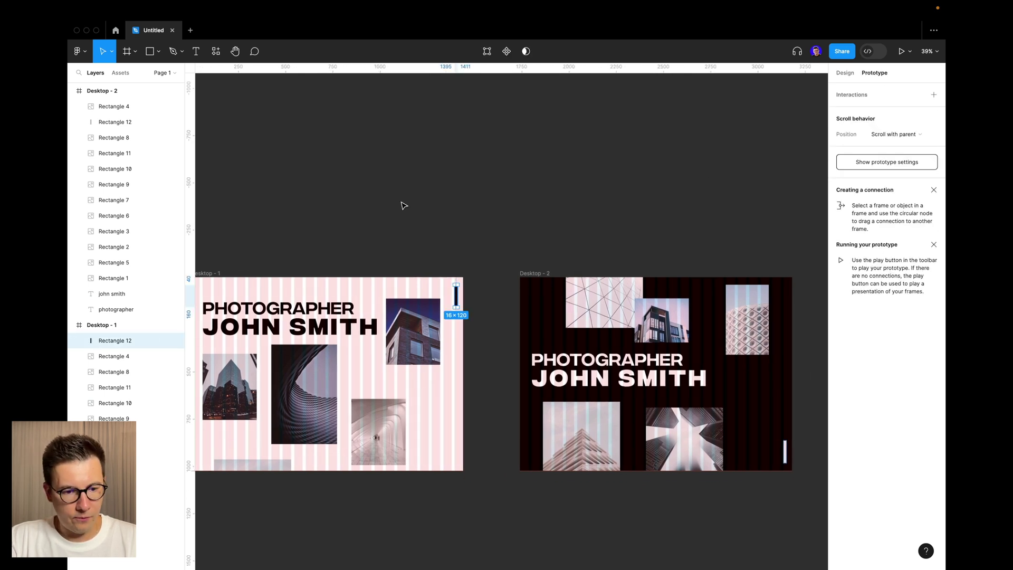
{"action": "scroll", "coordinate": [482, 259], "scroll_direction": "right", "scroll_amount": 2}
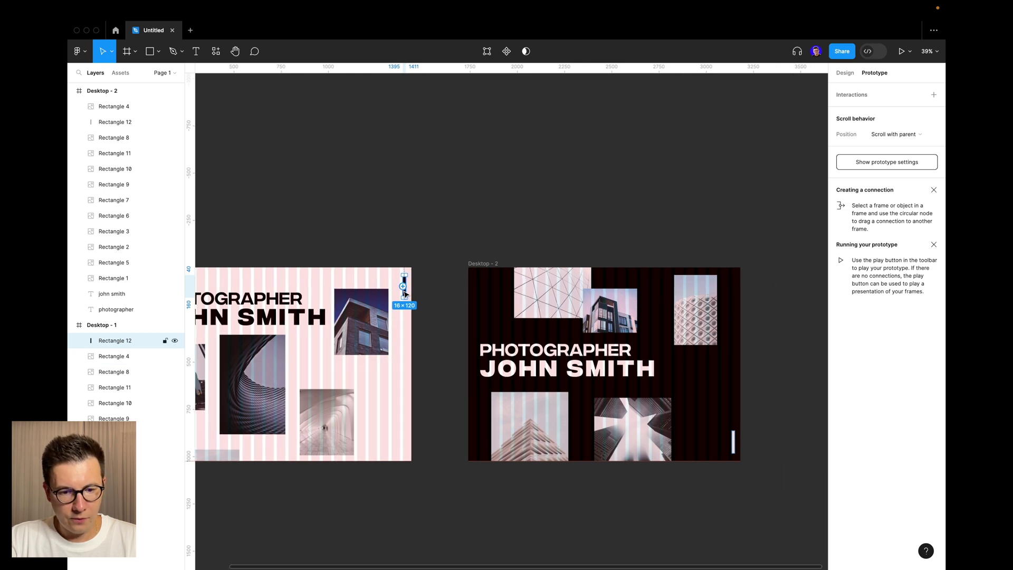
{"action": "left_click_drag", "start_coordinate": [436, 343], "coordinate": [481, 420]}
{"action": "left_click", "coordinate": [436, 391]}
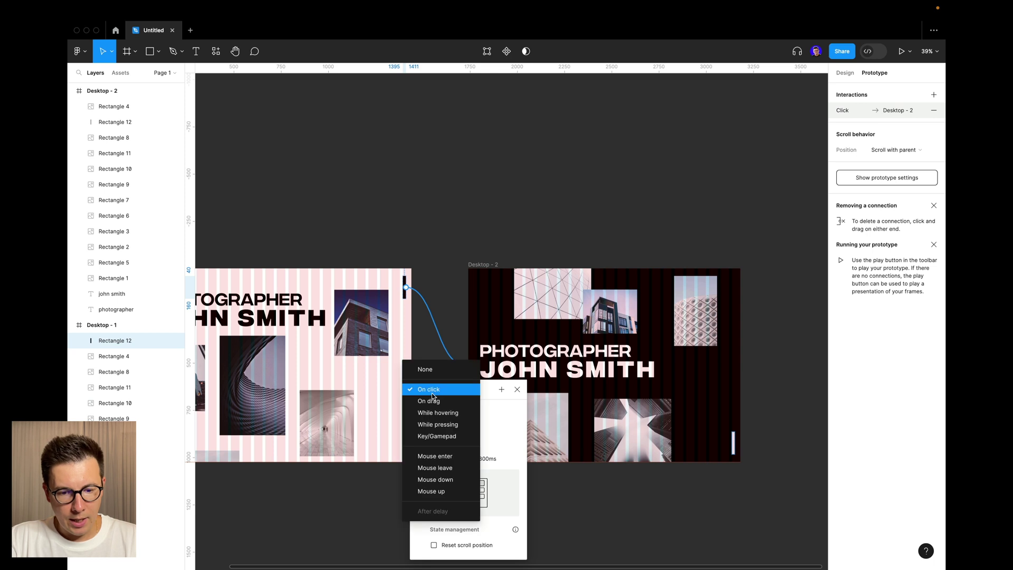
{"action": "left_click", "coordinate": [433, 407]}
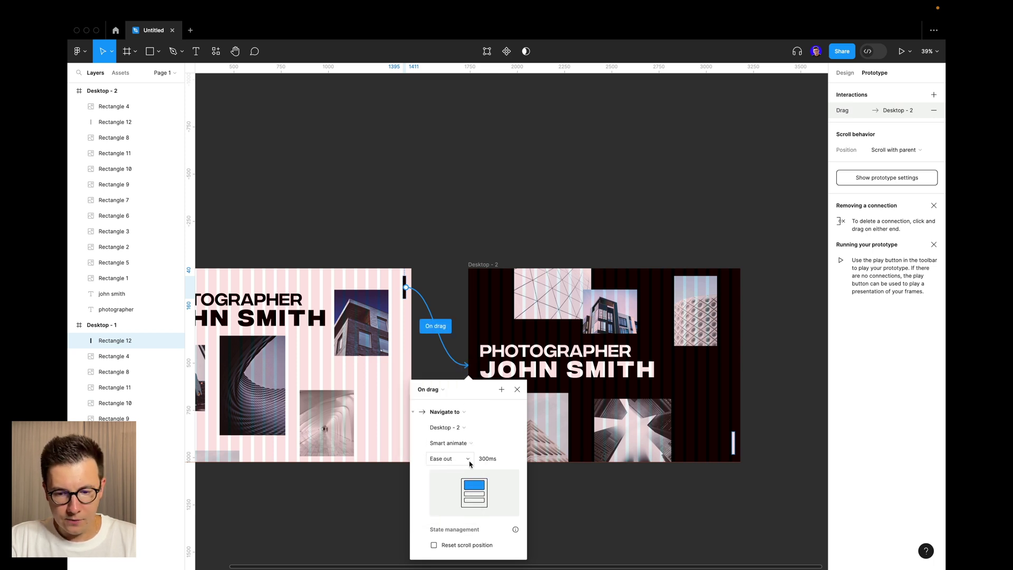
Step: Link the Desktop - 2 scrollbar back to the Desktop - 1 frame with an On drag prototype interaction using Smart animate
{"action": "left_click", "coordinate": [734, 445]}
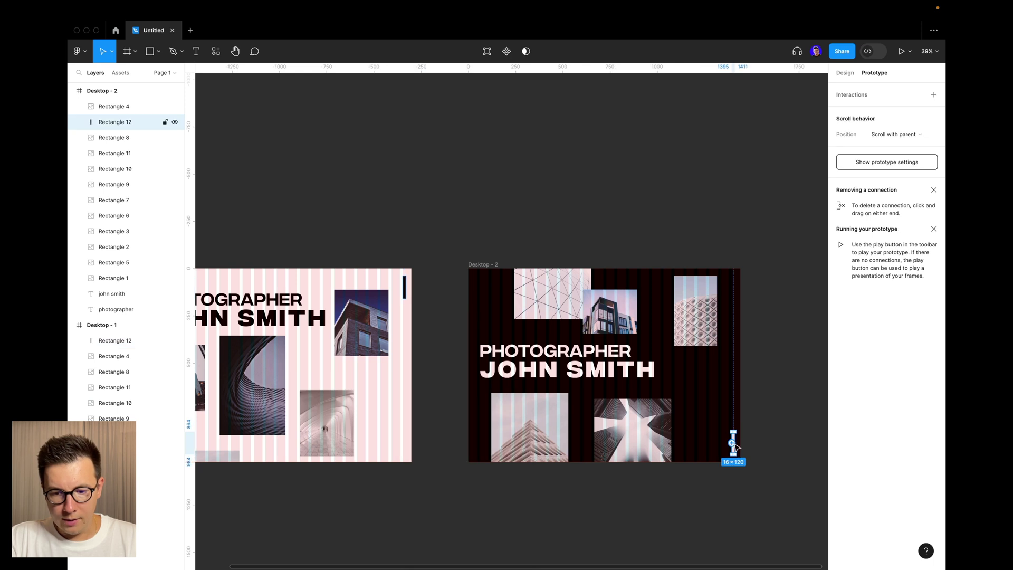
{"action": "left_click_drag", "start_coordinate": [714, 447], "coordinate": [411, 335]}
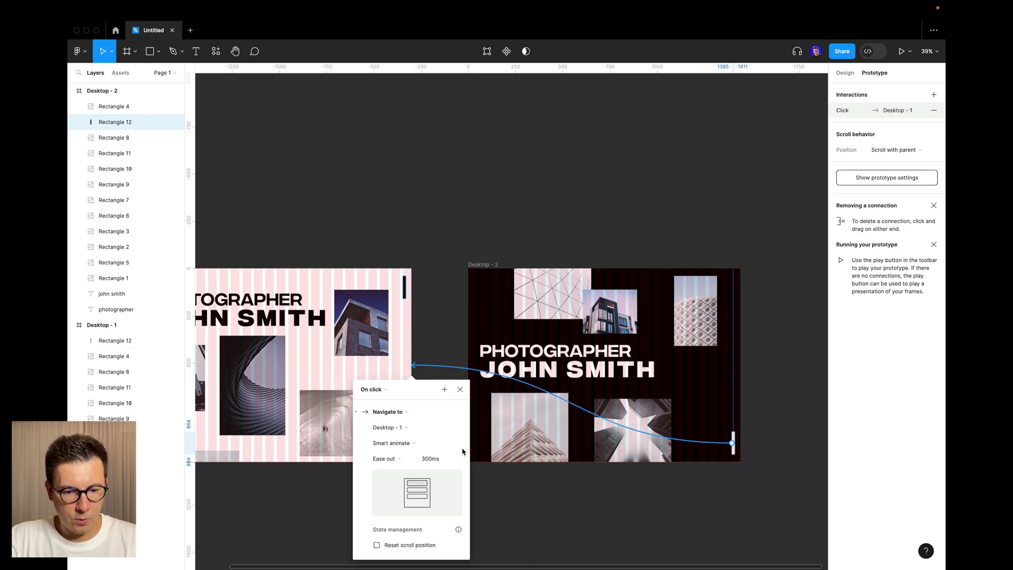
{"action": "left_click", "coordinate": [383, 395]}
{"action": "left_click", "coordinate": [368, 404]}
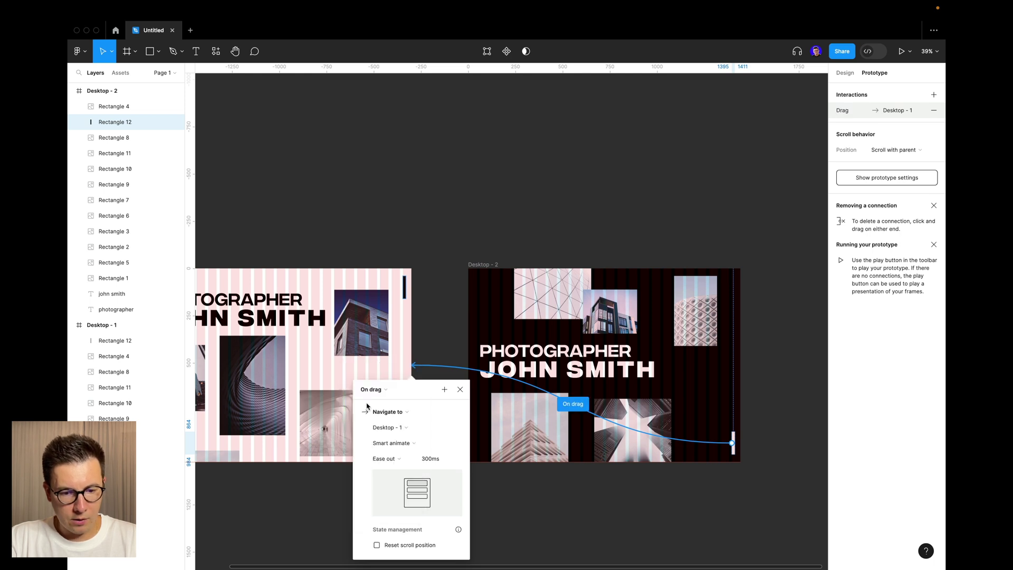
{"action": "left_click", "coordinate": [493, 184]}
{"action": "scroll", "coordinate": [491, 180], "scroll_direction": "left", "scroll_amount": 5}
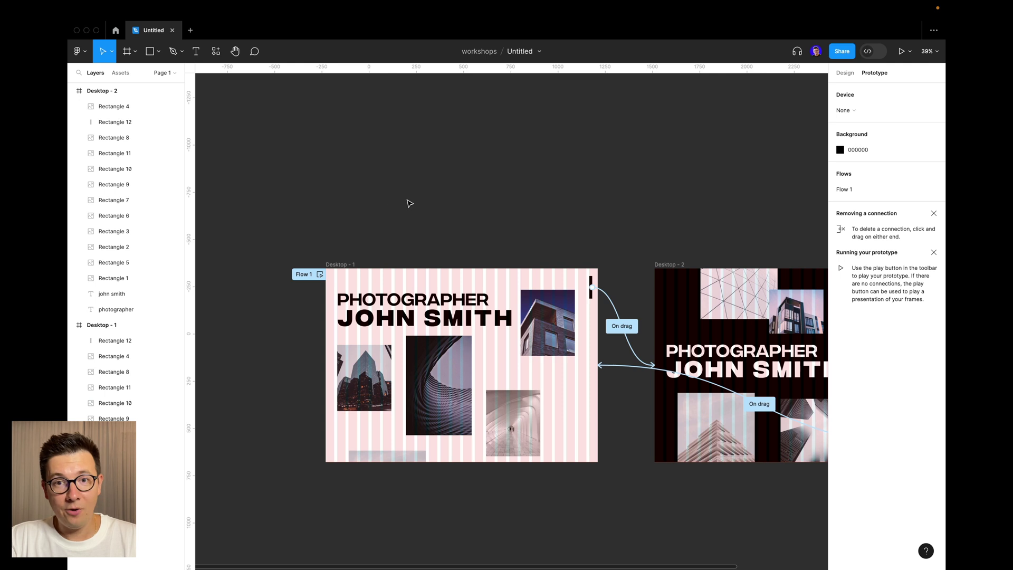
Step: Preview the Flow 1 prototype from Desktop - 1 in its own tab with the interface hidden
{"action": "left_click", "coordinate": [319, 274]}
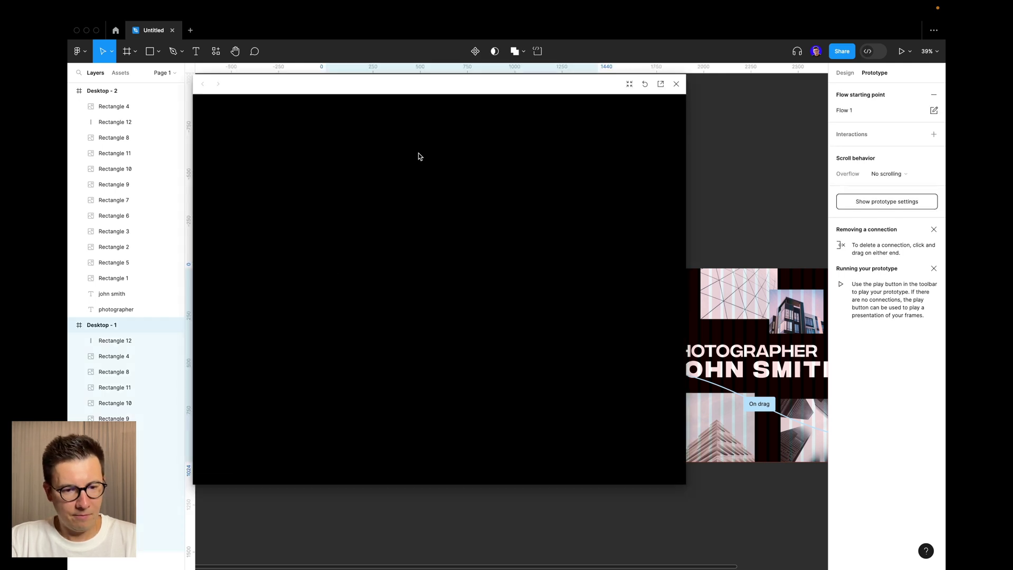
{"action": "left_click", "coordinate": [661, 84]}
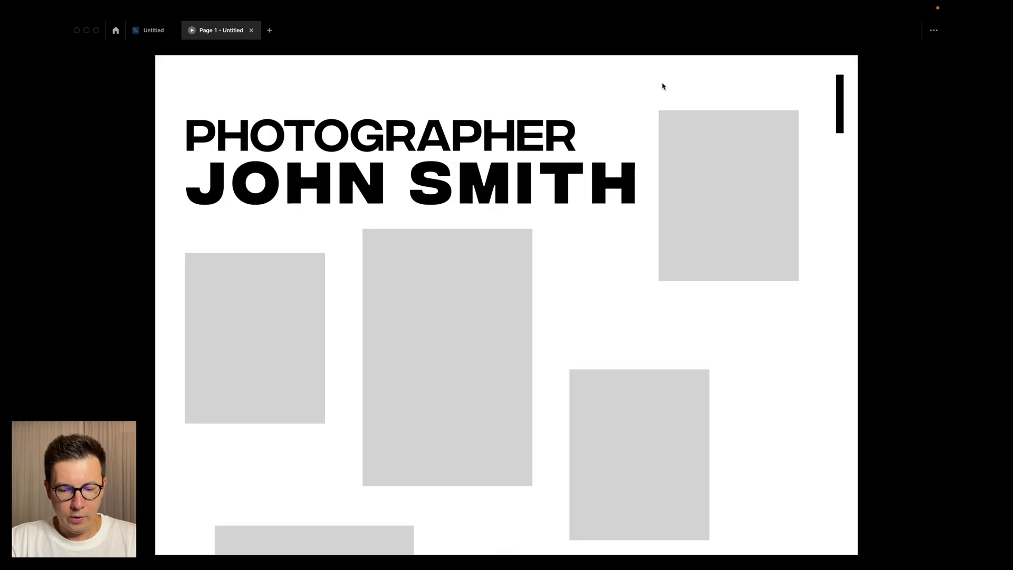
{"action": "key", "text": "super+backslash"}
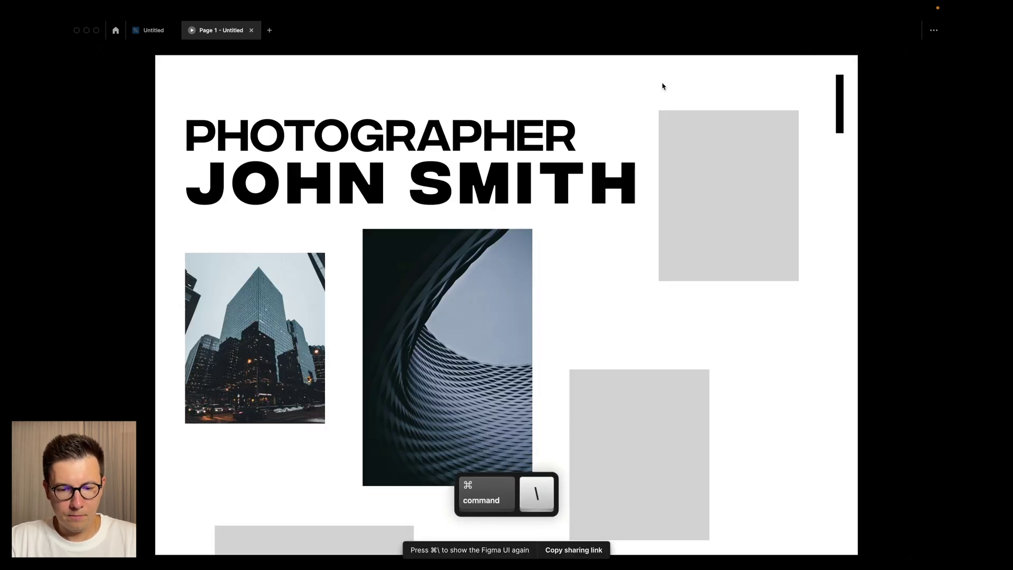